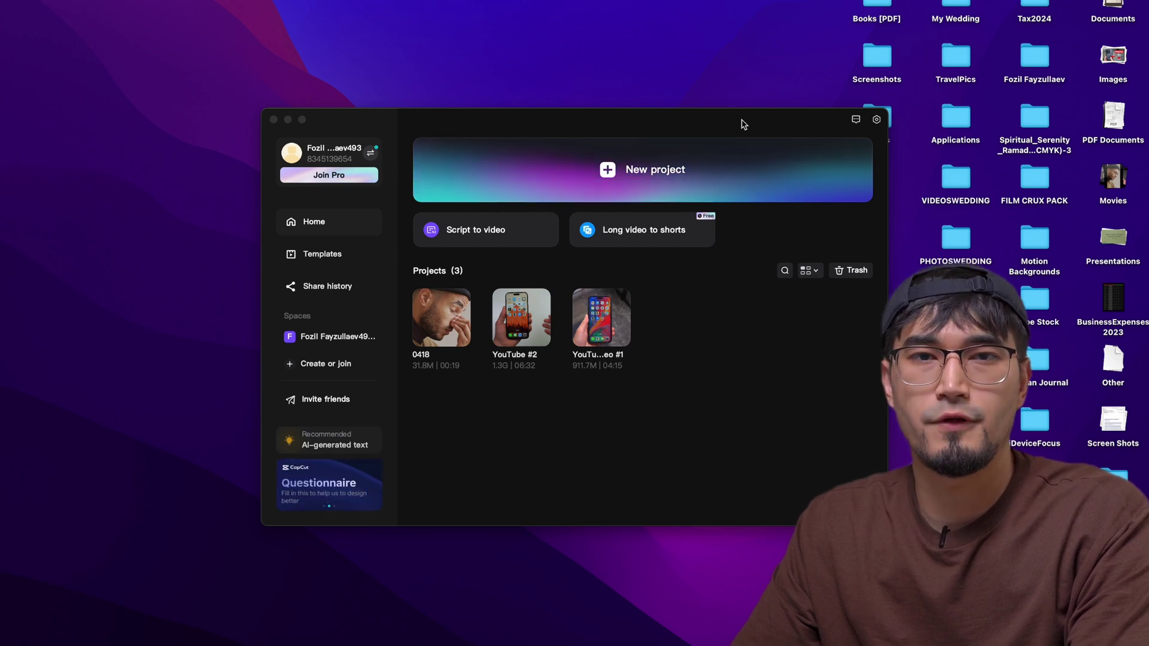
# Reposition the CapCut window and start a new empty project, 0418 (1)
pyautogui.moveTo(741, 111)
pyautogui.mouseDown()
pyautogui.moveTo(730, 73)
pyautogui.moveTo(756, 92)
pyautogui.moveTo(716, 59)
pyautogui.moveTo(730, 106)
pyautogui.mouseUp()
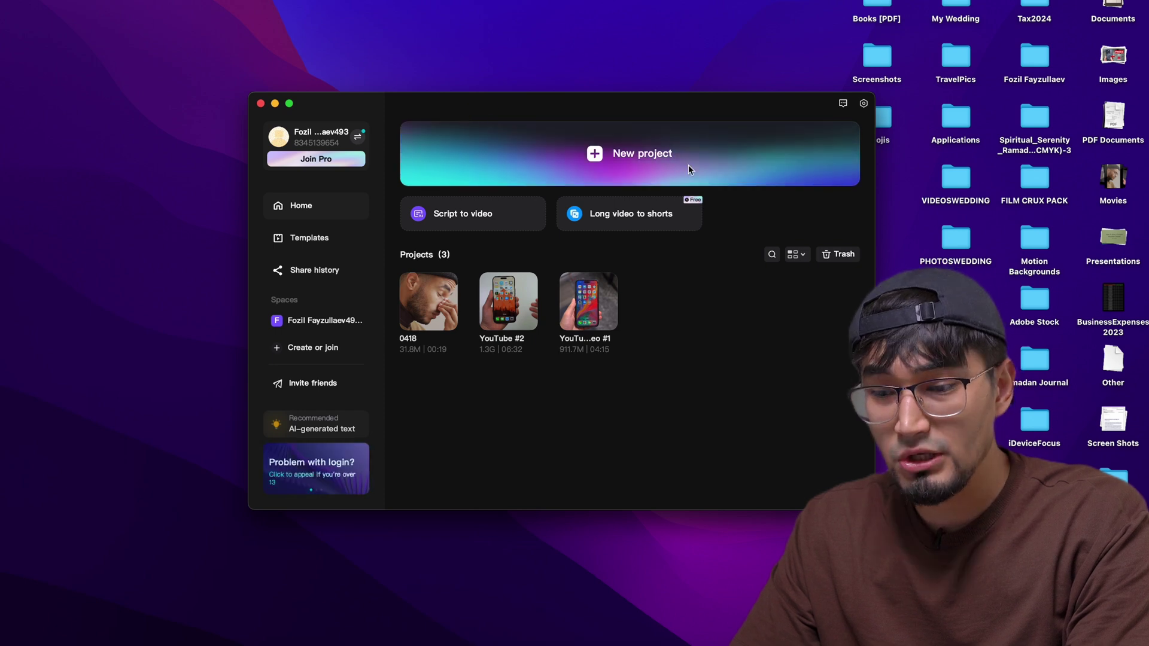
pyautogui.click(761, 154)
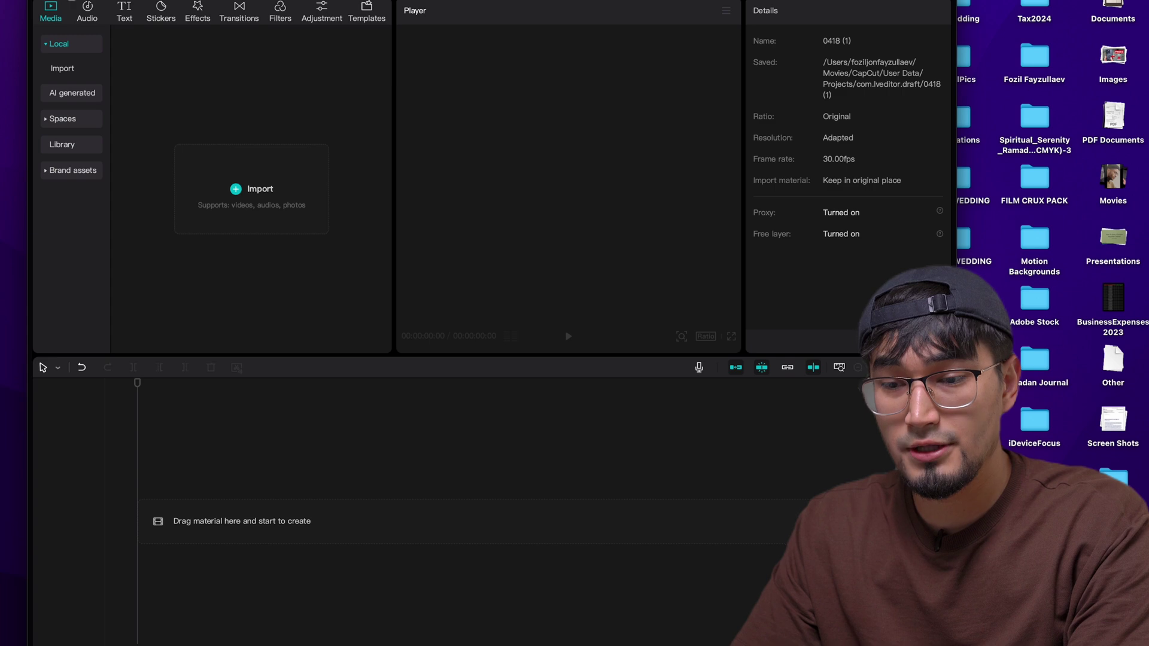
# Maximize the editor and import the 5528018-uhd_2160_3840_25fps.mp4 clip from the desktop folder into media
pyautogui.press('ctrl+super+f')
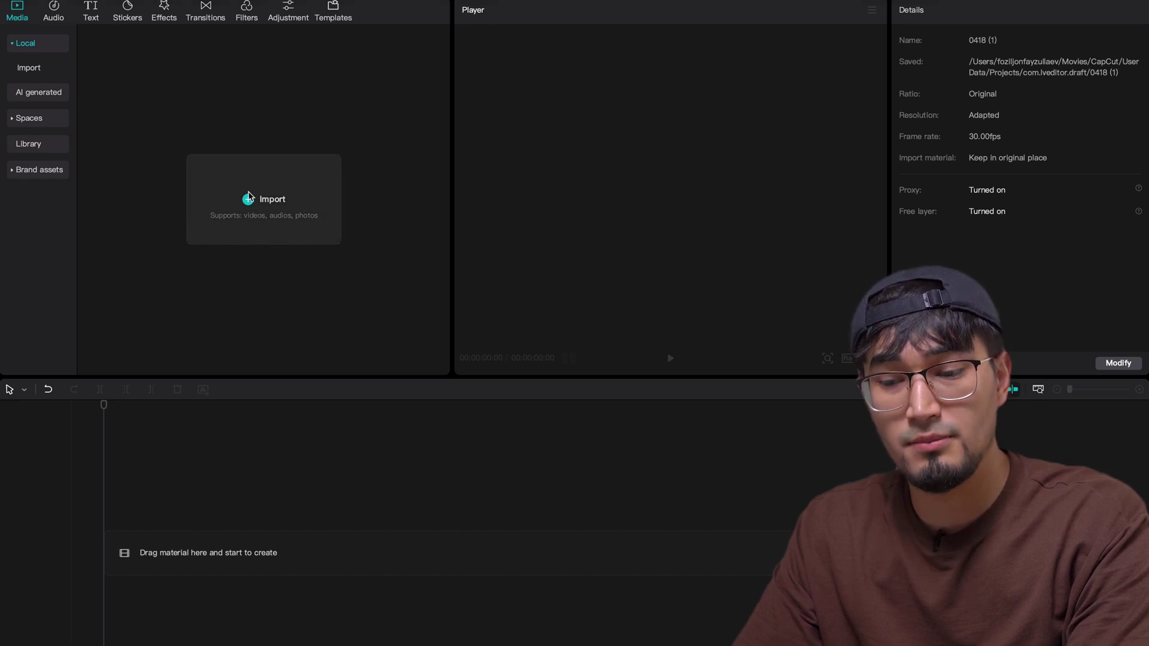
pyautogui.click(203, 188)
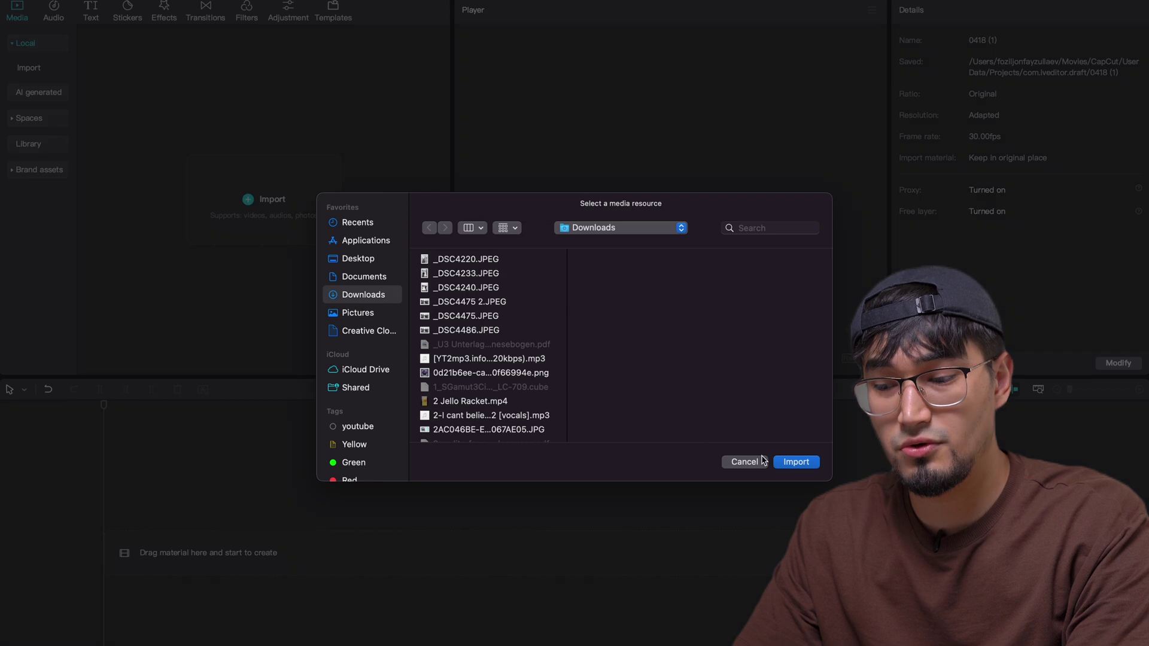
pyautogui.click(745, 461)
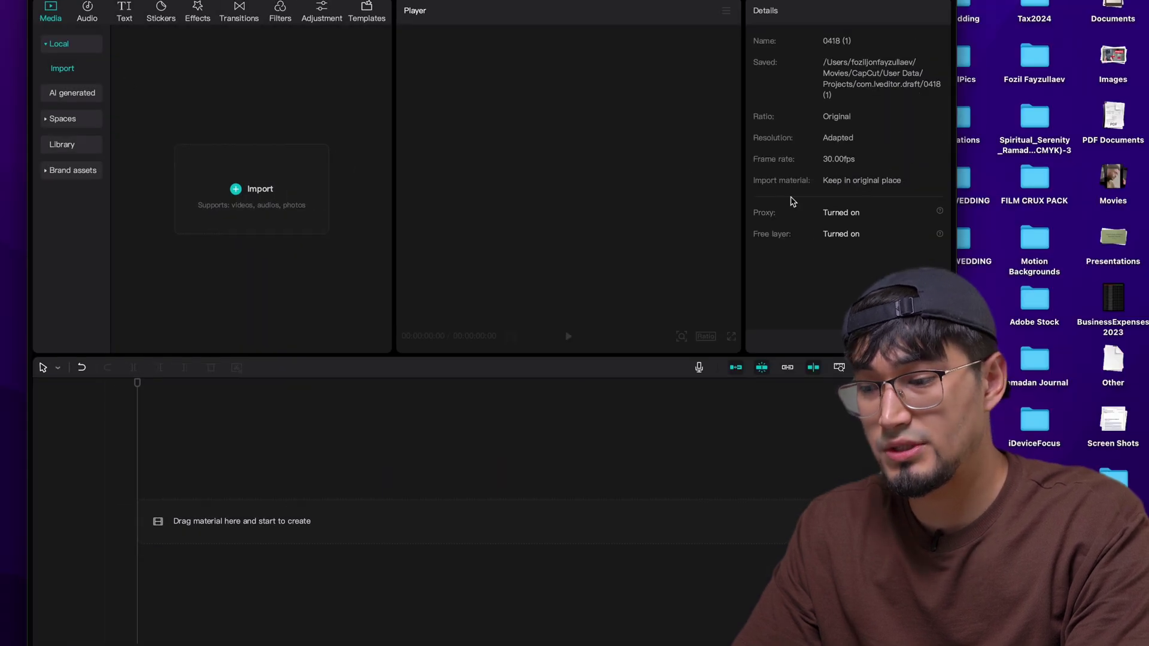
pyautogui.doubleClick(1114, 477)
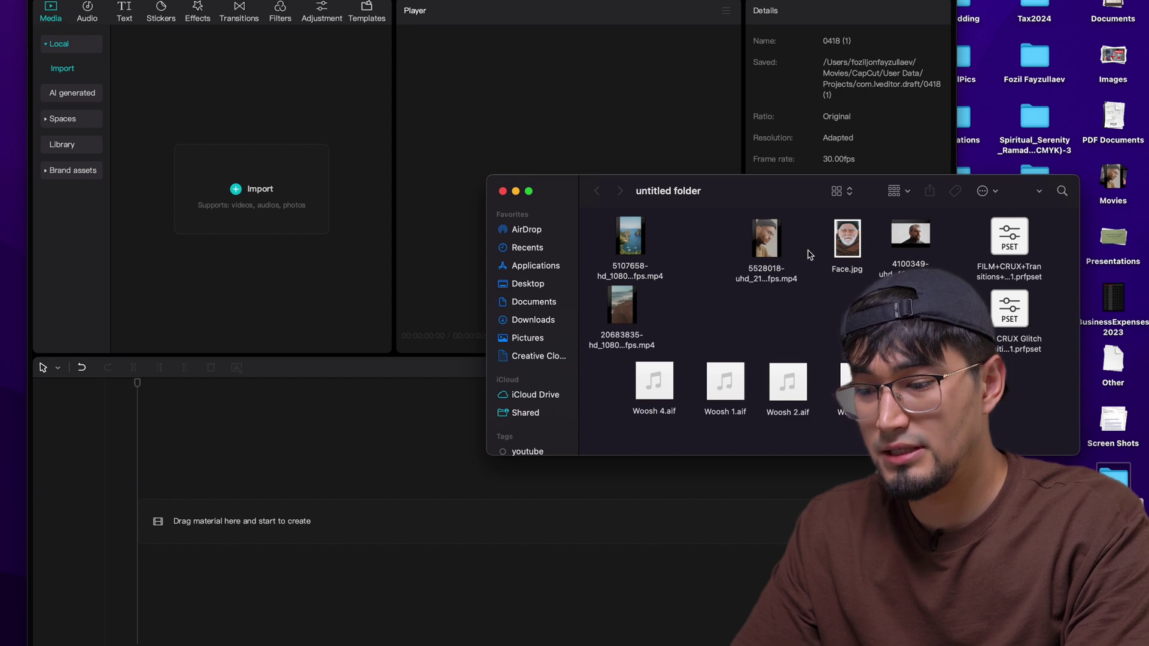
pyautogui.moveTo(766, 239); pyautogui.dragTo(273, 173)
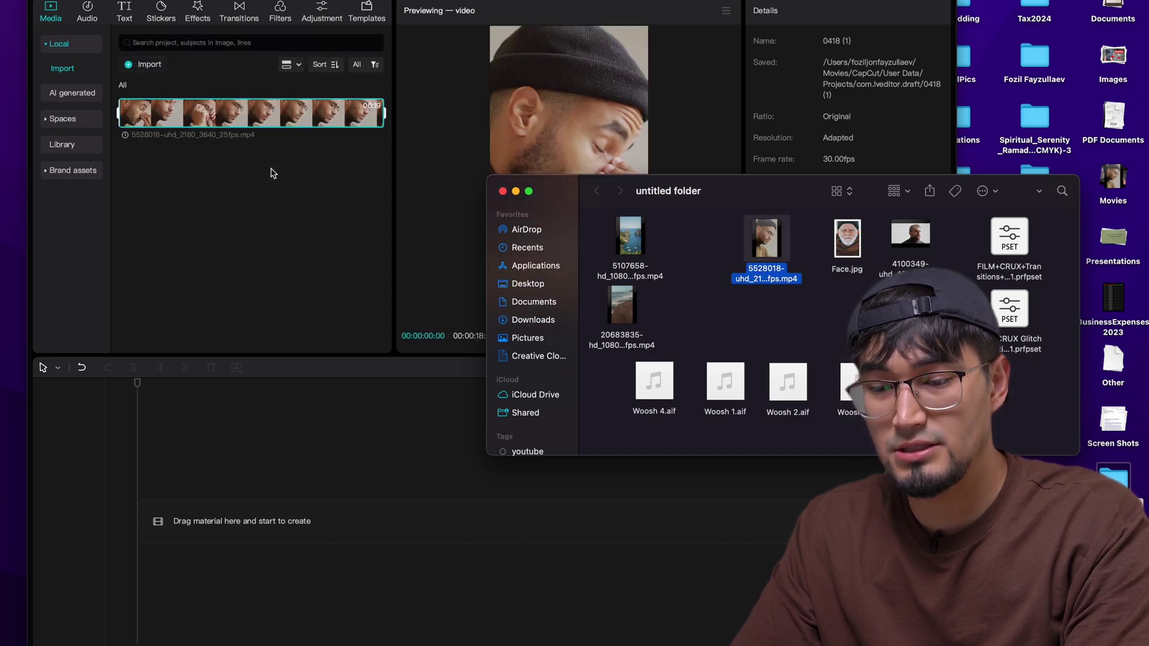
# Create a new media folder and name it B-roll
pyautogui.click(206, 177)
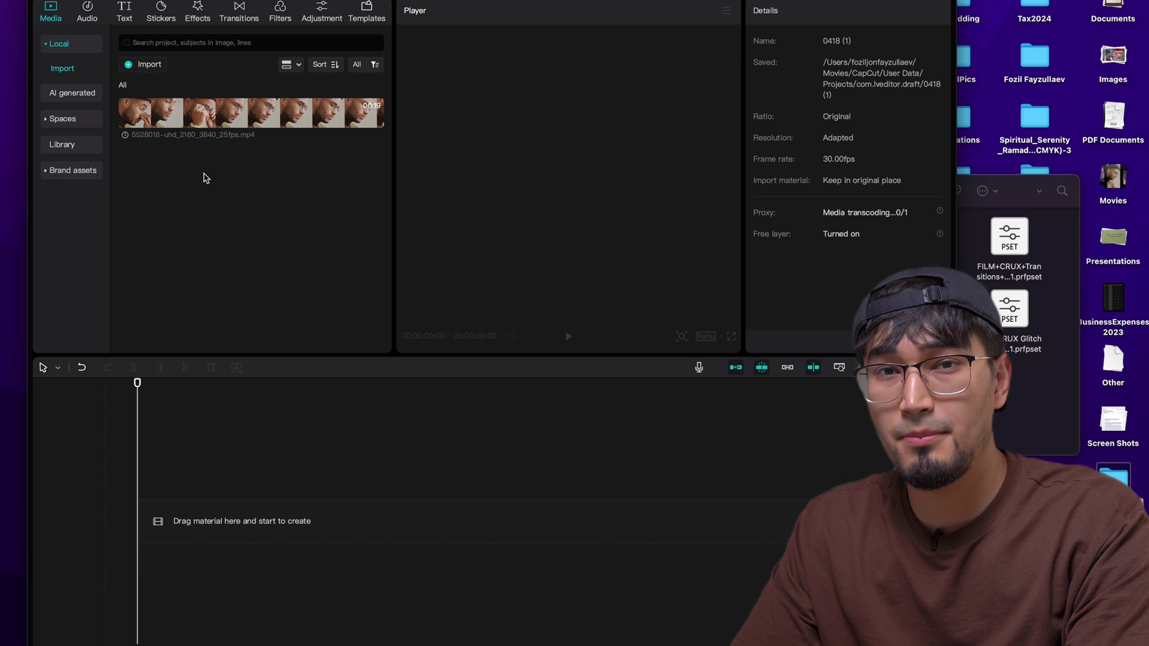
pyautogui.rightClick(206, 177)
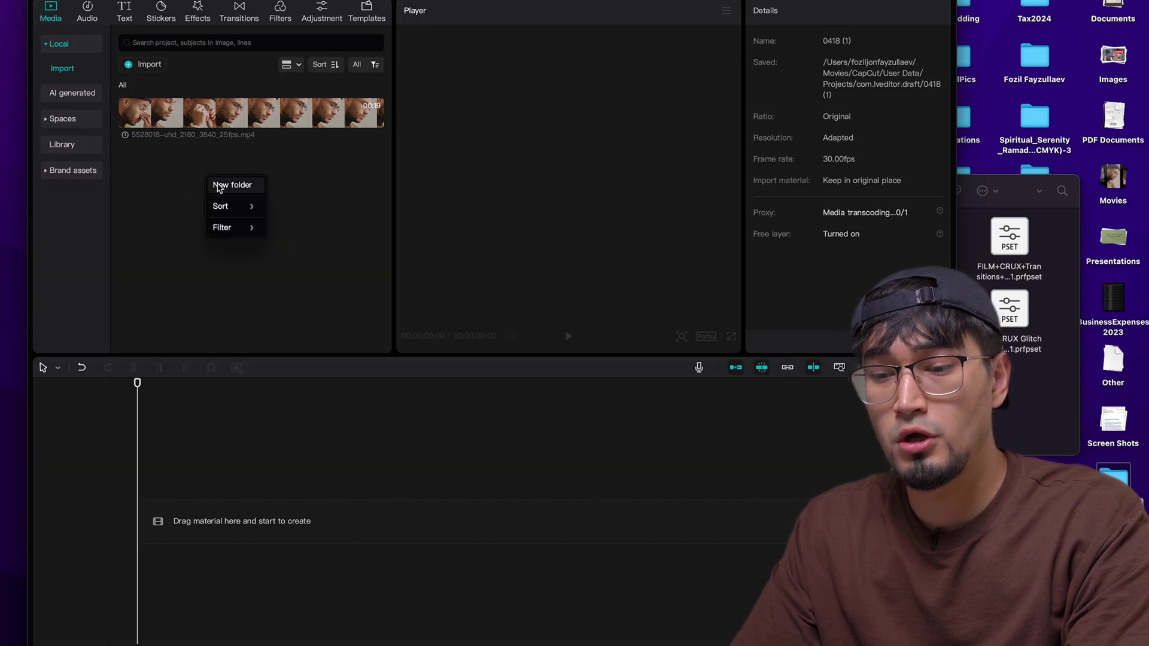
pyautogui.click(219, 186)
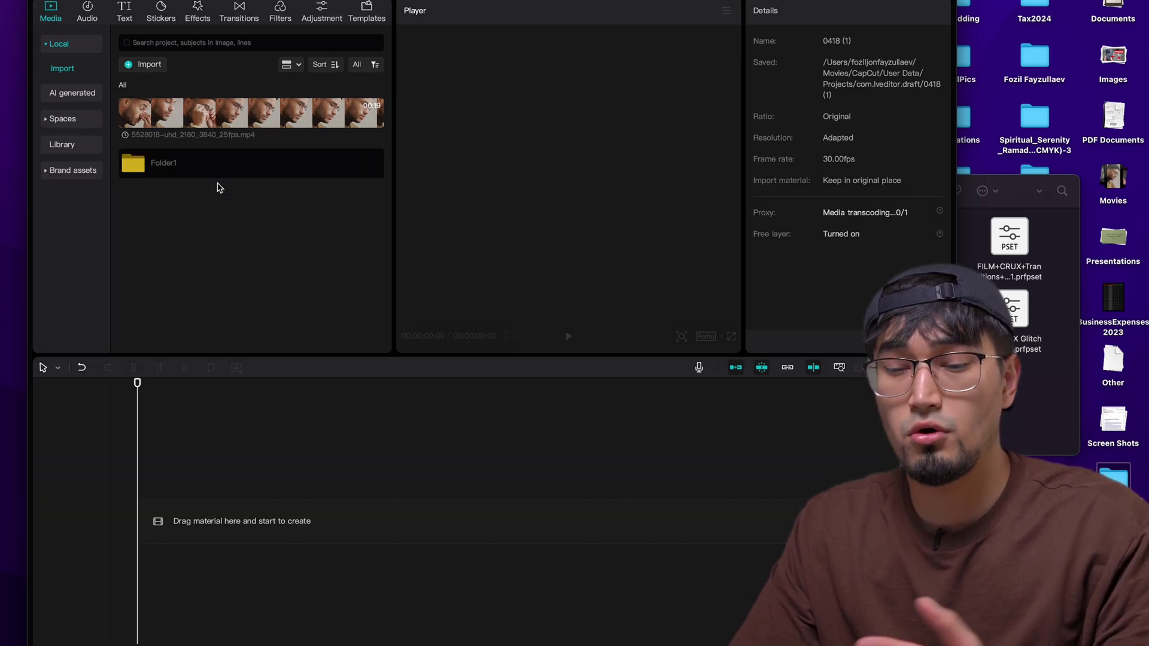
pyautogui.rightClick(172, 164)
pyautogui.click(195, 225)
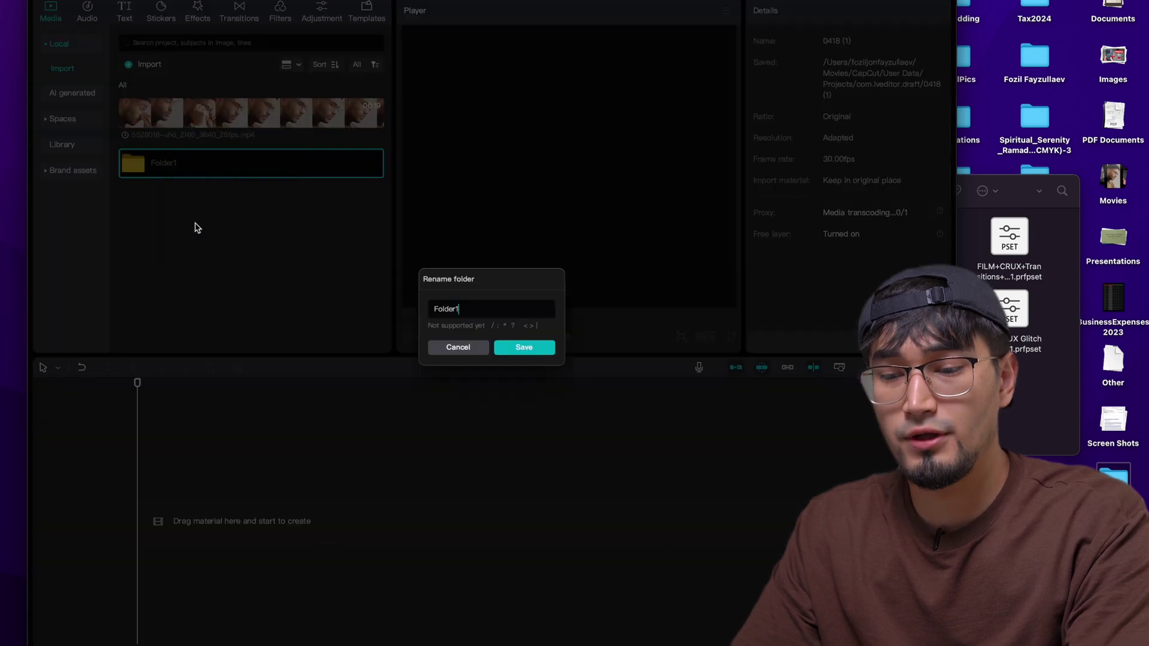
pyautogui.press('super+a')
pyautogui.write('B')
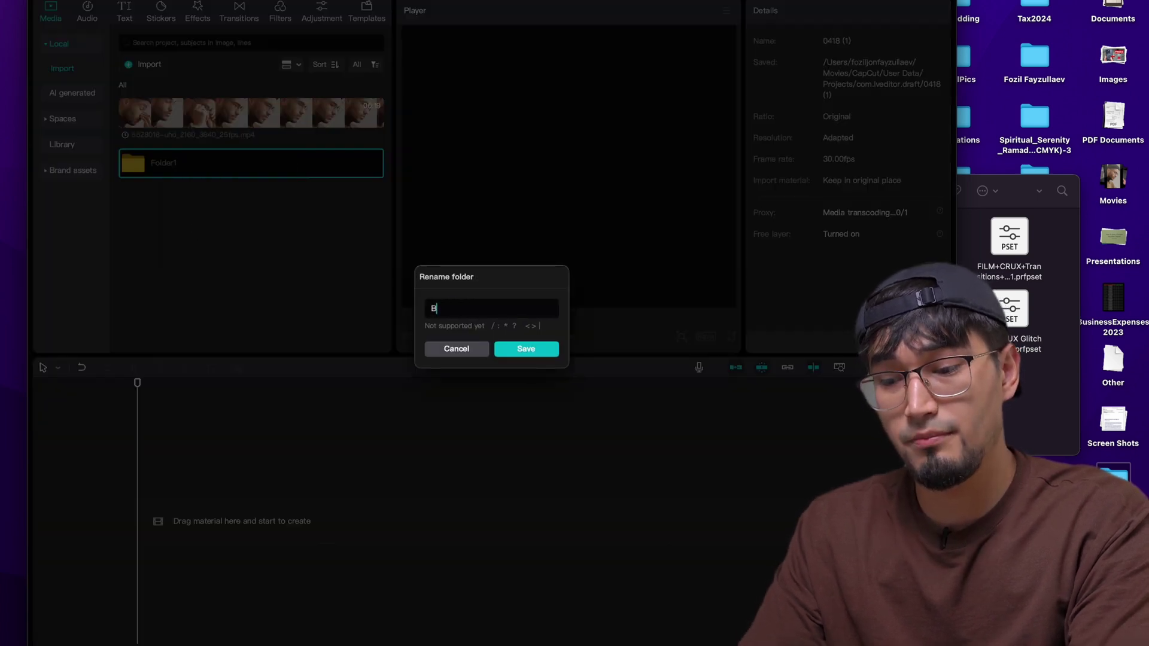
pyautogui.write('-roll')
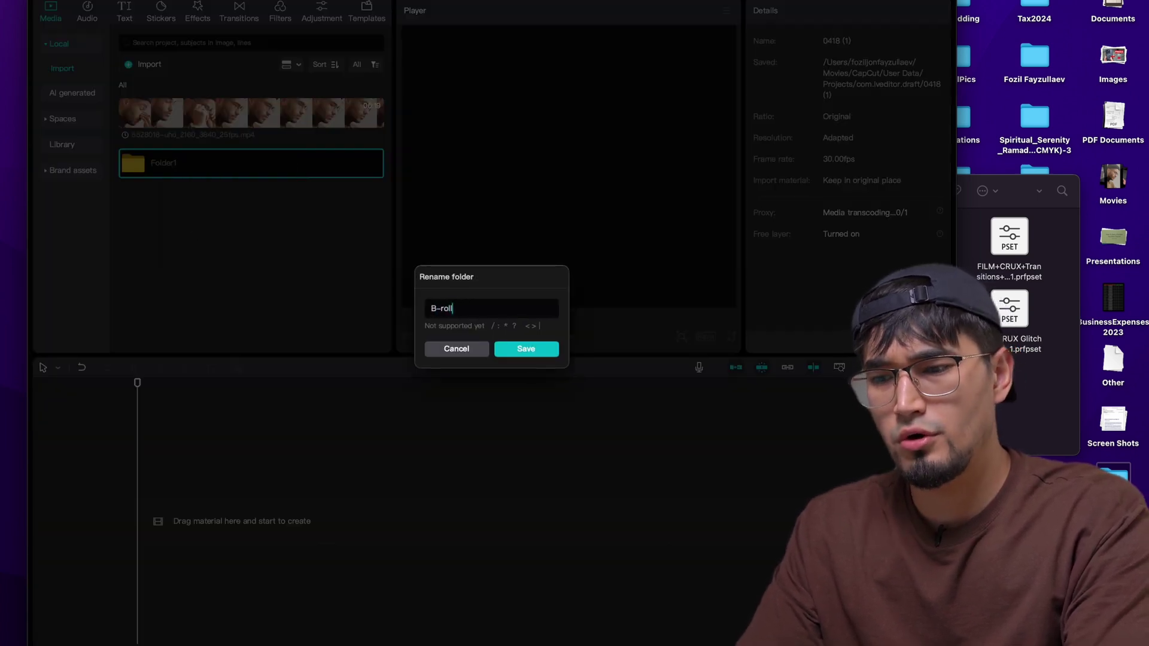
pyautogui.press('Return')
# Add a second media folder named Audio
pyautogui.rightClick(222, 215)
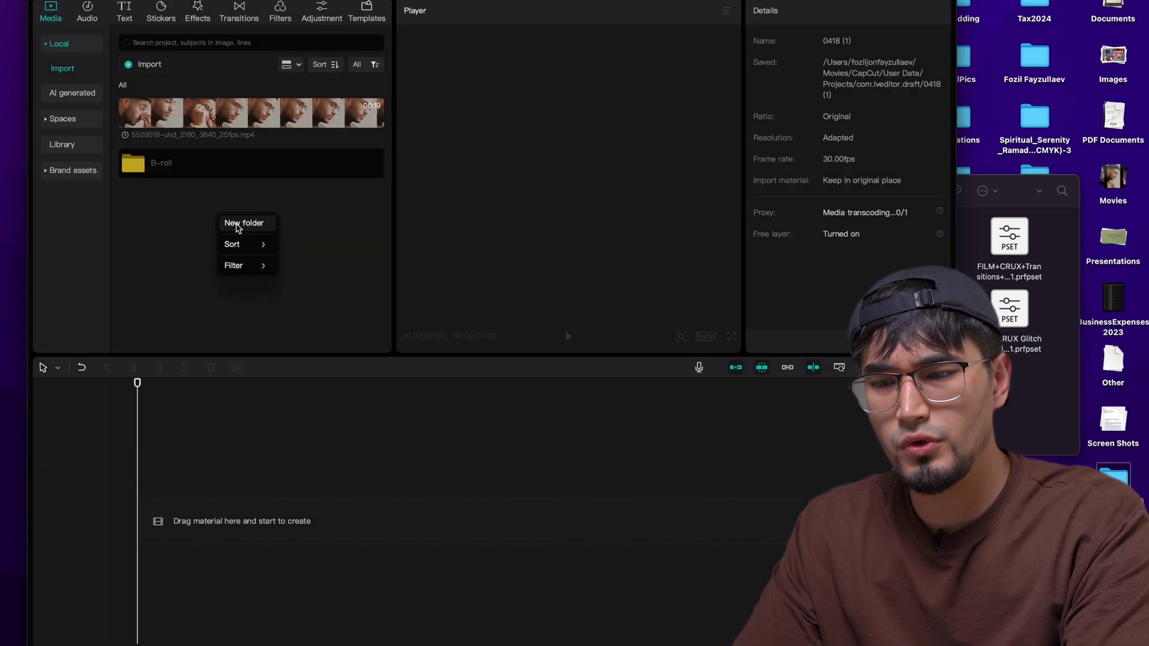
pyautogui.click(170, 213)
pyautogui.rightClick(175, 215)
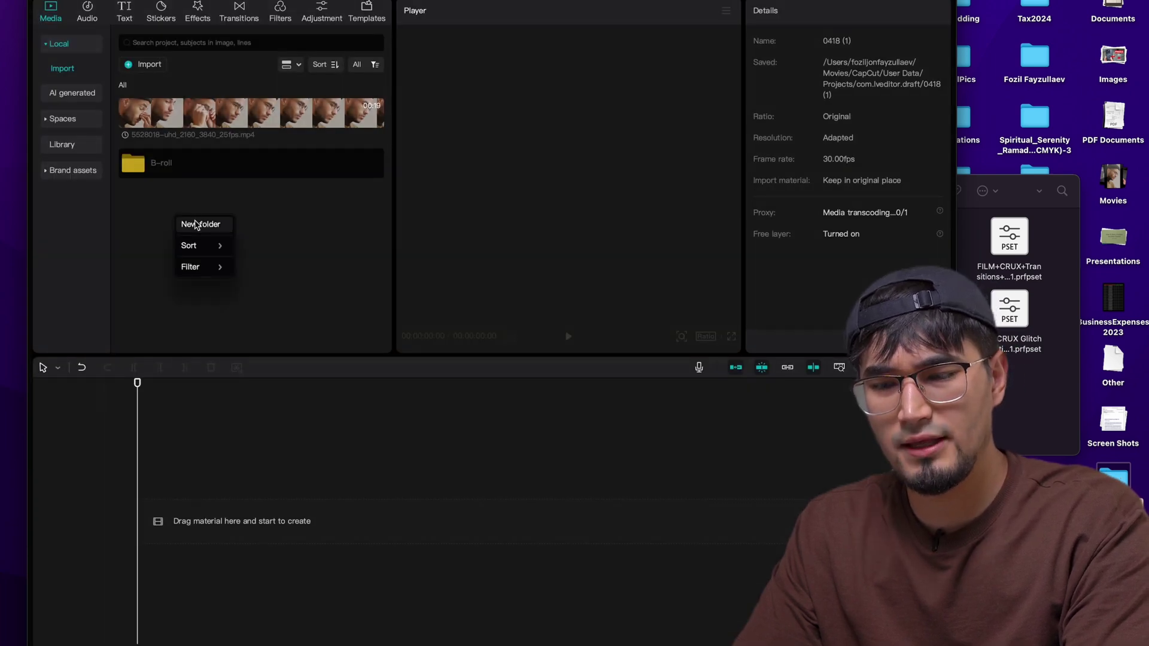
pyautogui.click(201, 224)
pyautogui.rightClick(171, 215)
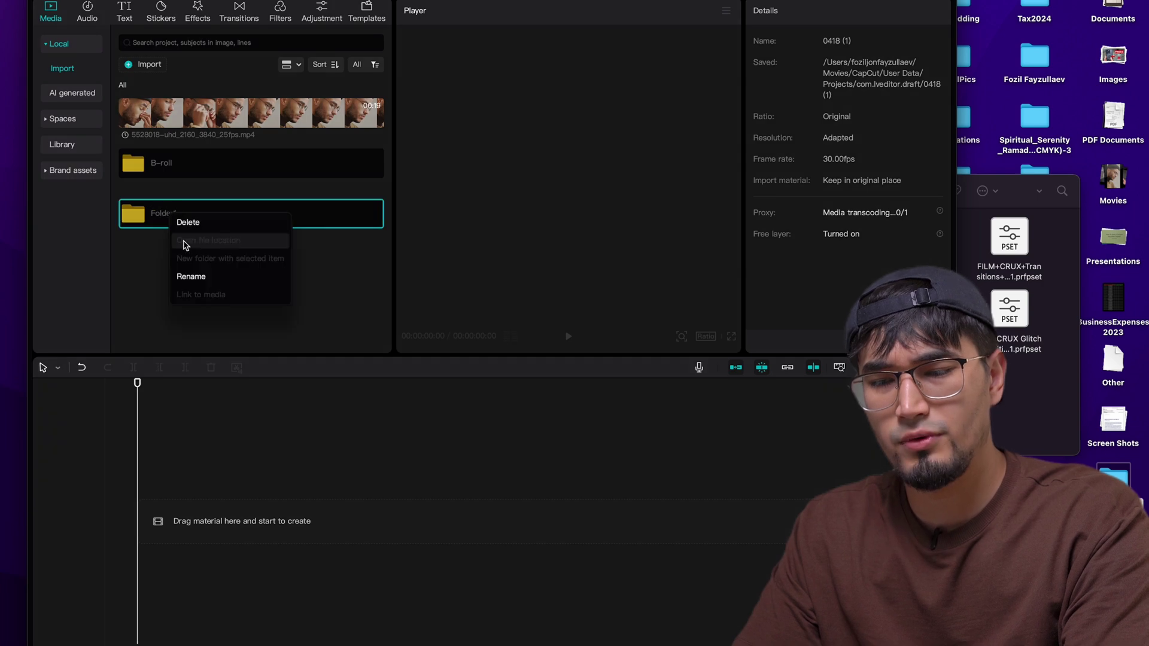
pyautogui.click(191, 277)
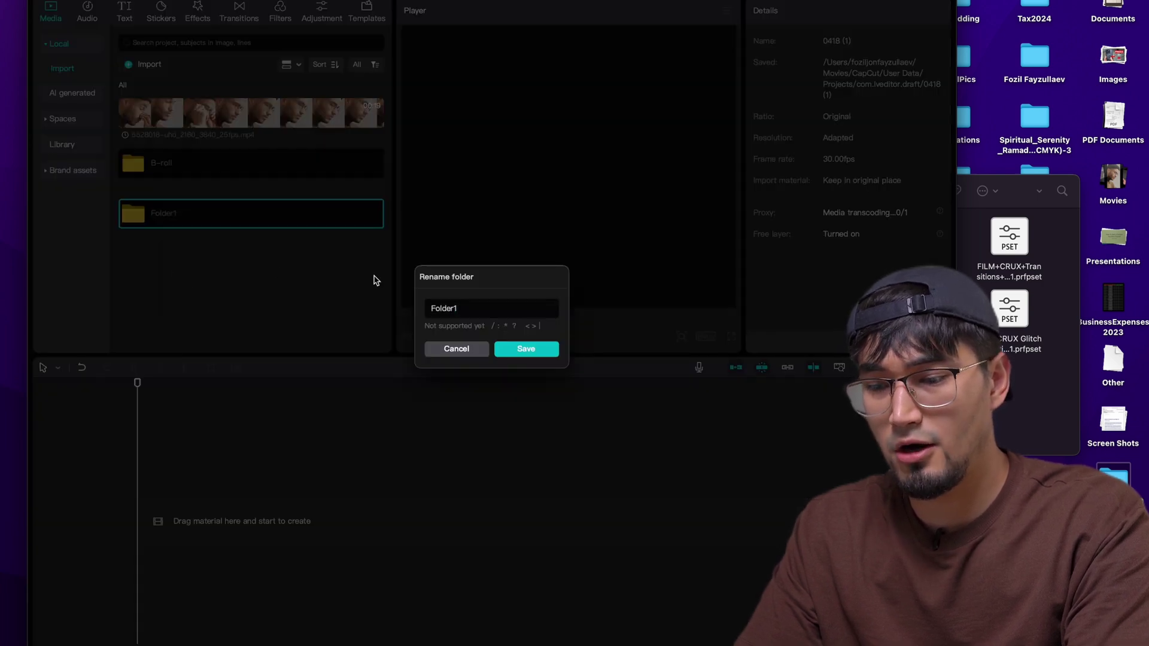
pyautogui.press('super+a')
pyautogui.write('Audio')
pyautogui.press('Return')
# Rename the third folder to Drone Shots
pyautogui.rightClick(173, 271)
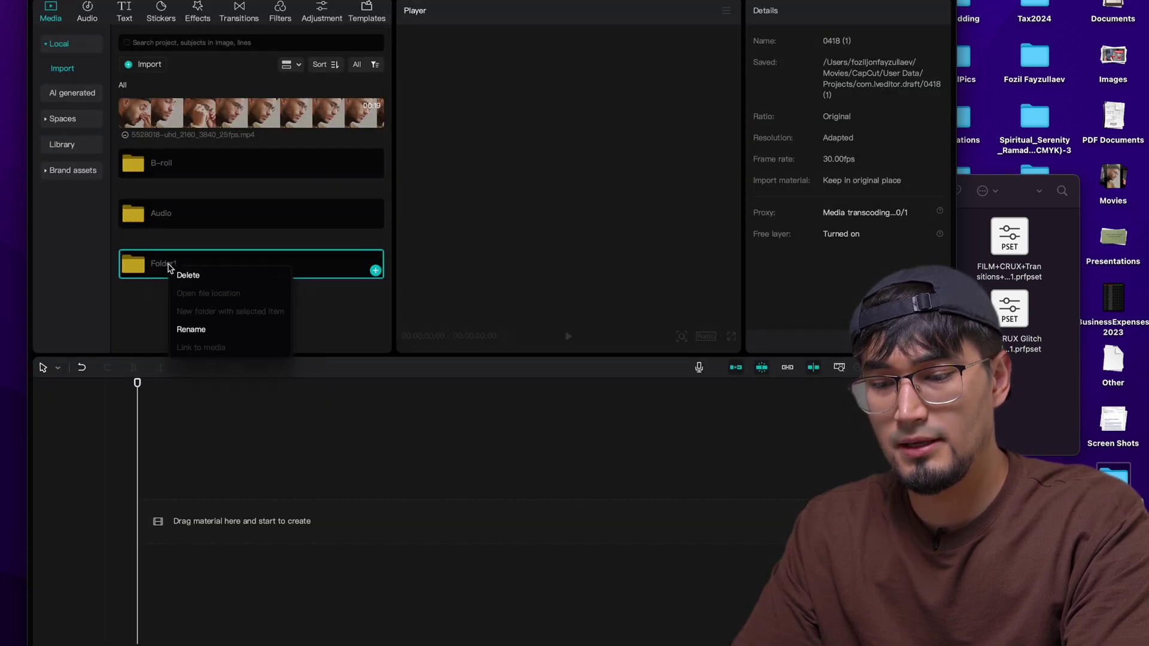
pyautogui.click(190, 329)
pyautogui.press('super+a')
pyautogui.write('Drone Shots')
pyautogui.click(516, 349)
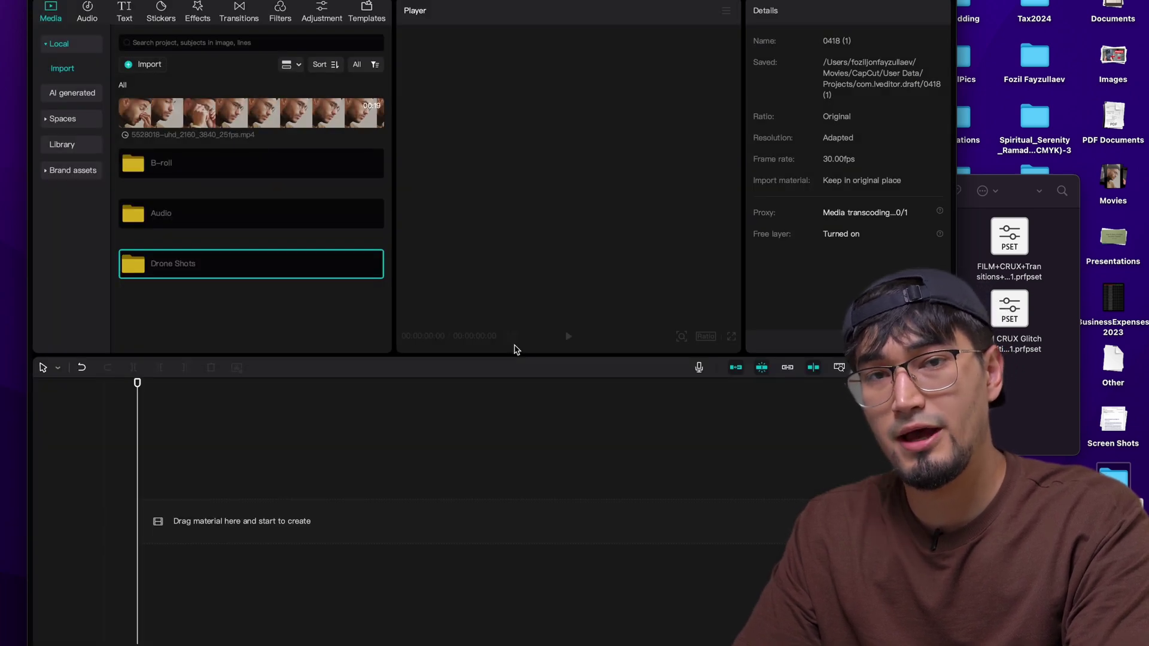
pyautogui.click(290, 327)
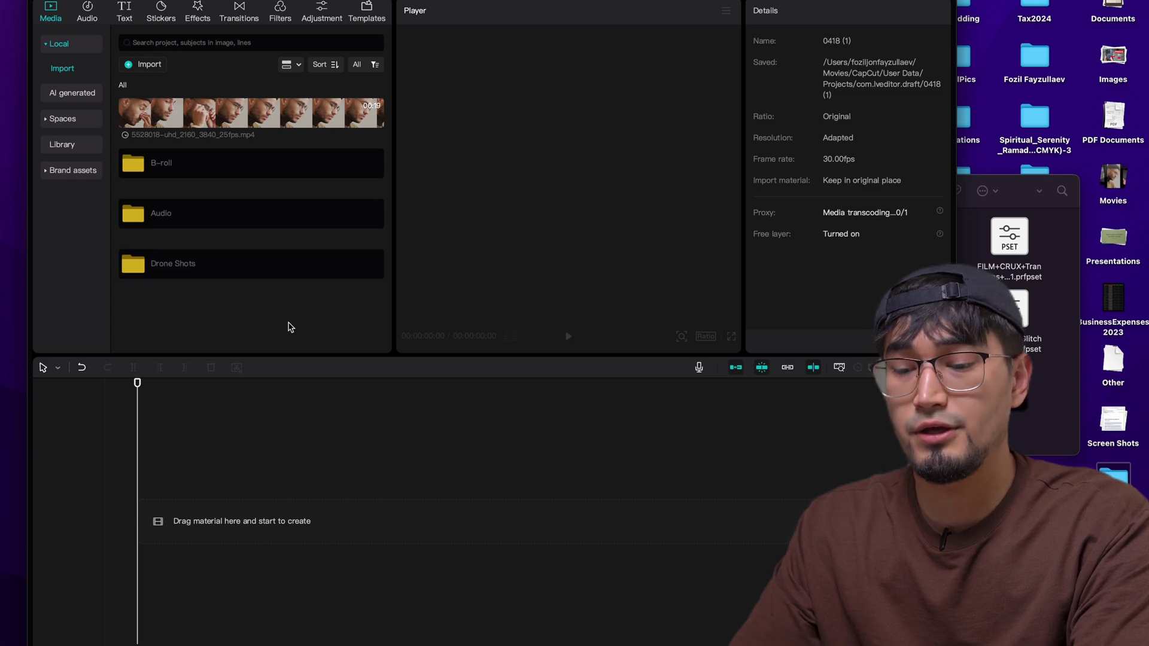
# Move the 5528018 clip into B-roll, check the folder, then show AI-generated materials
pyautogui.press('super+Tab')
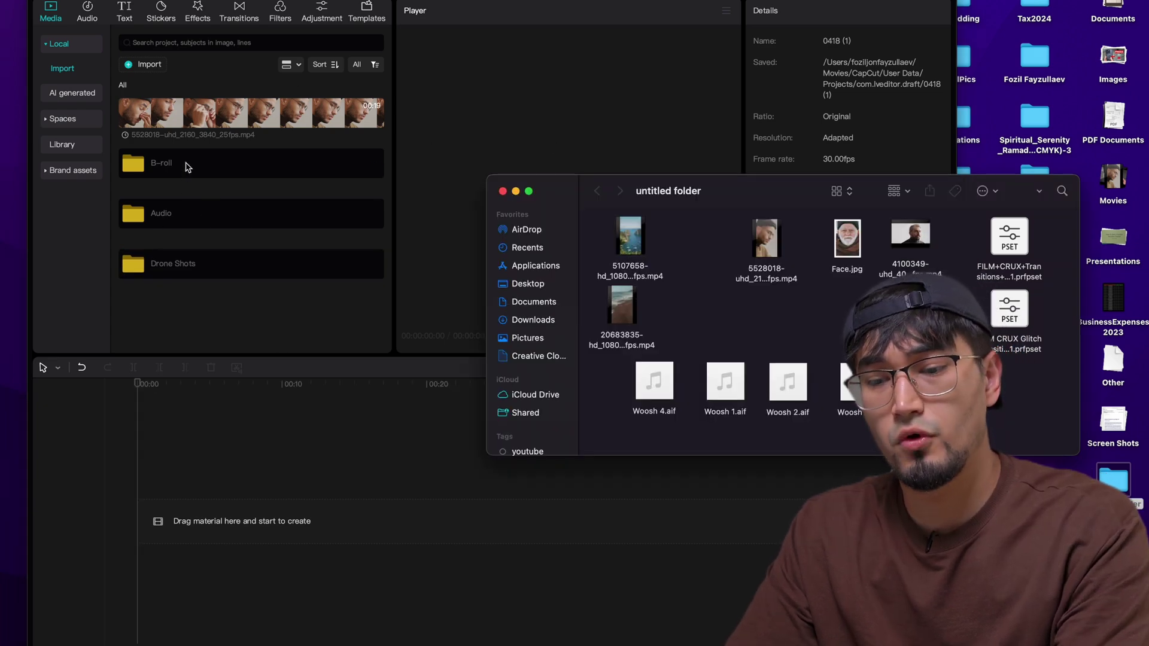
pyautogui.moveTo(204, 126); pyautogui.dragTo(171, 164)
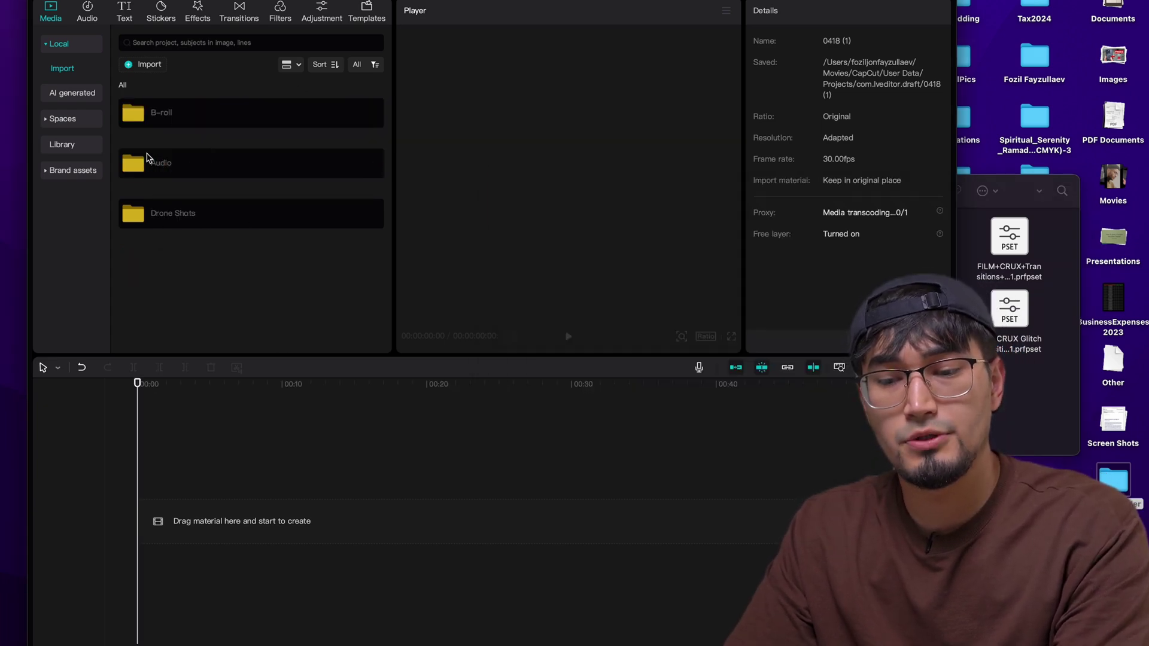
pyautogui.doubleClick(190, 117)
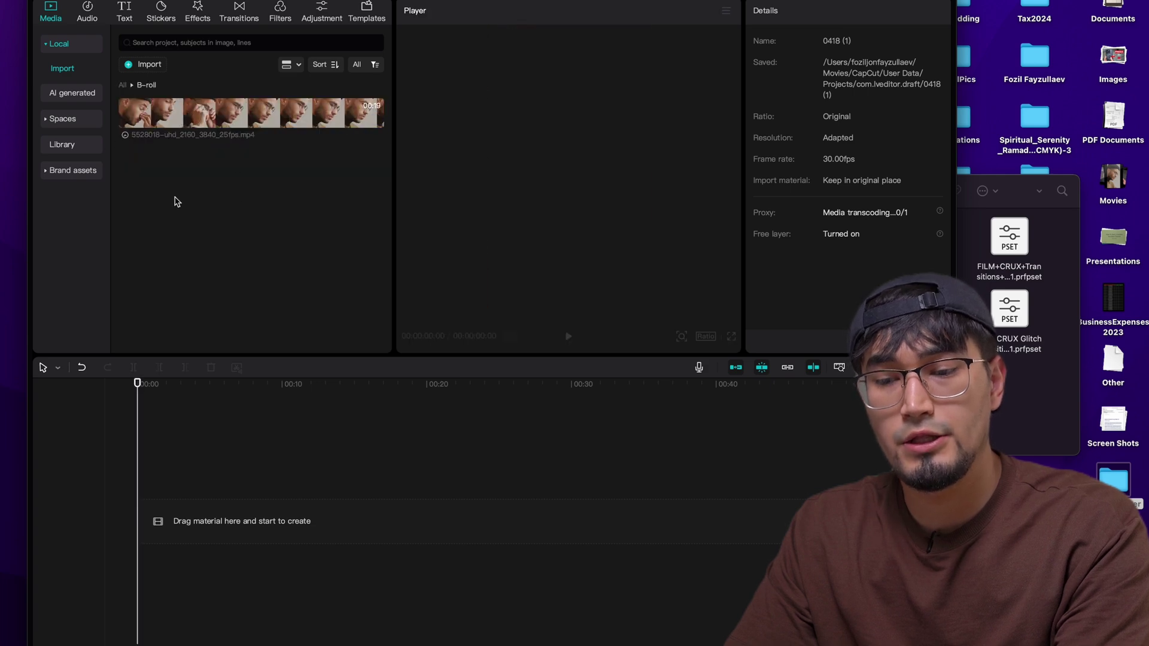
pyautogui.click(70, 94)
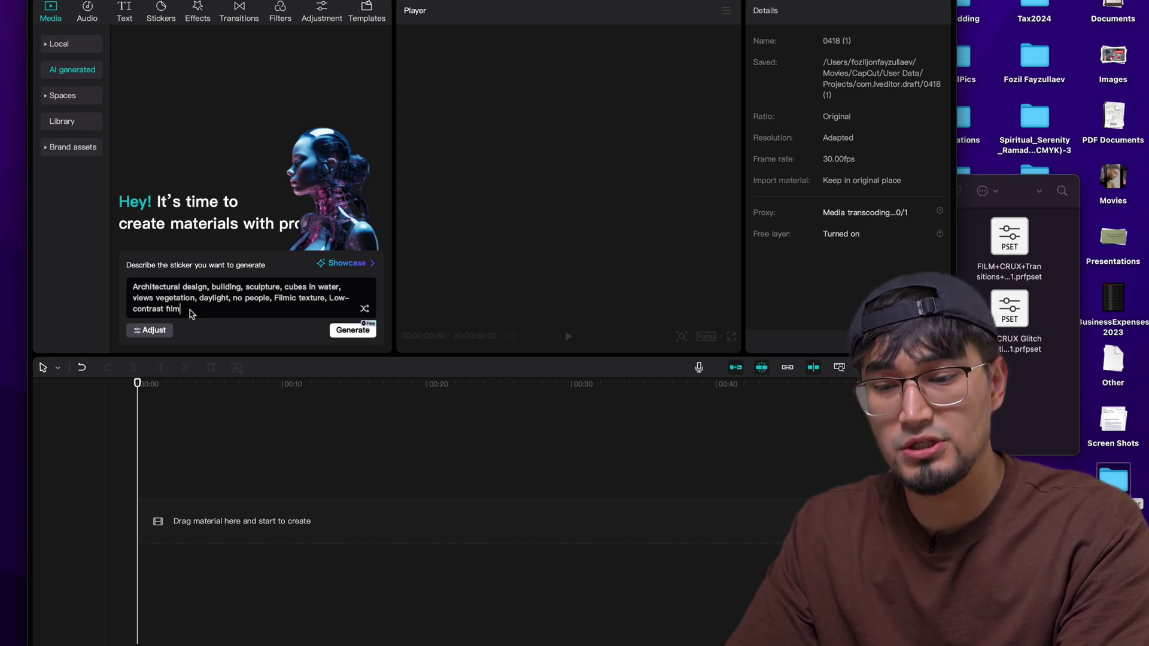
# Select the sample AI prompt text, then view the personal Spaces and the stock Library
pyautogui.press('super+a')
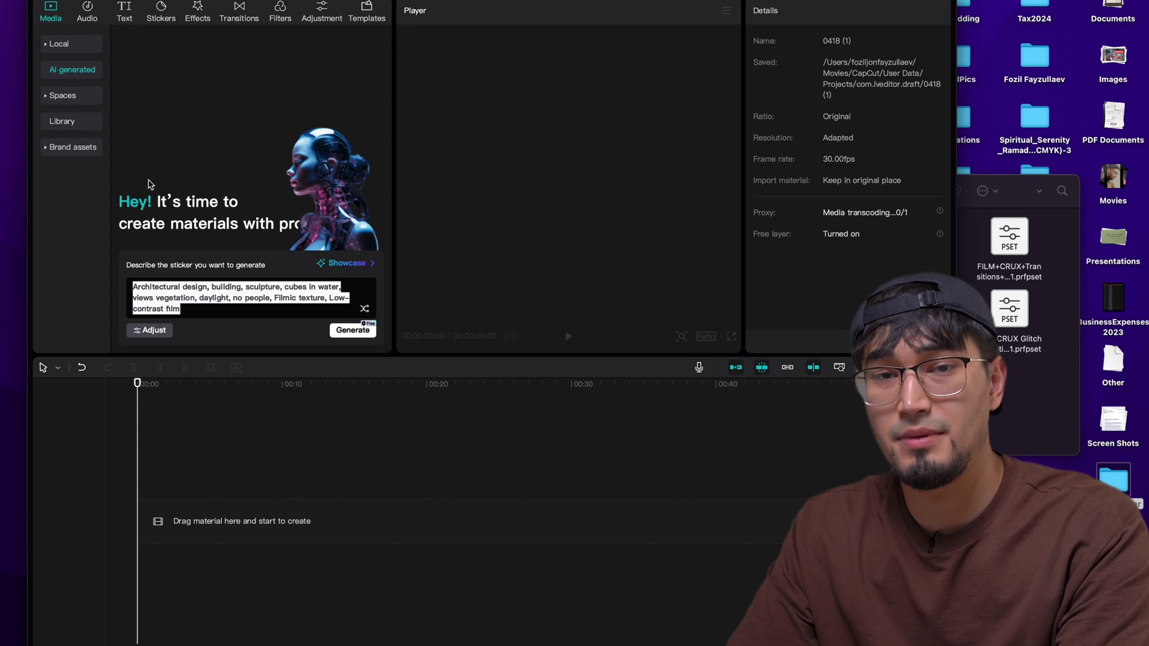
pyautogui.click(62, 95)
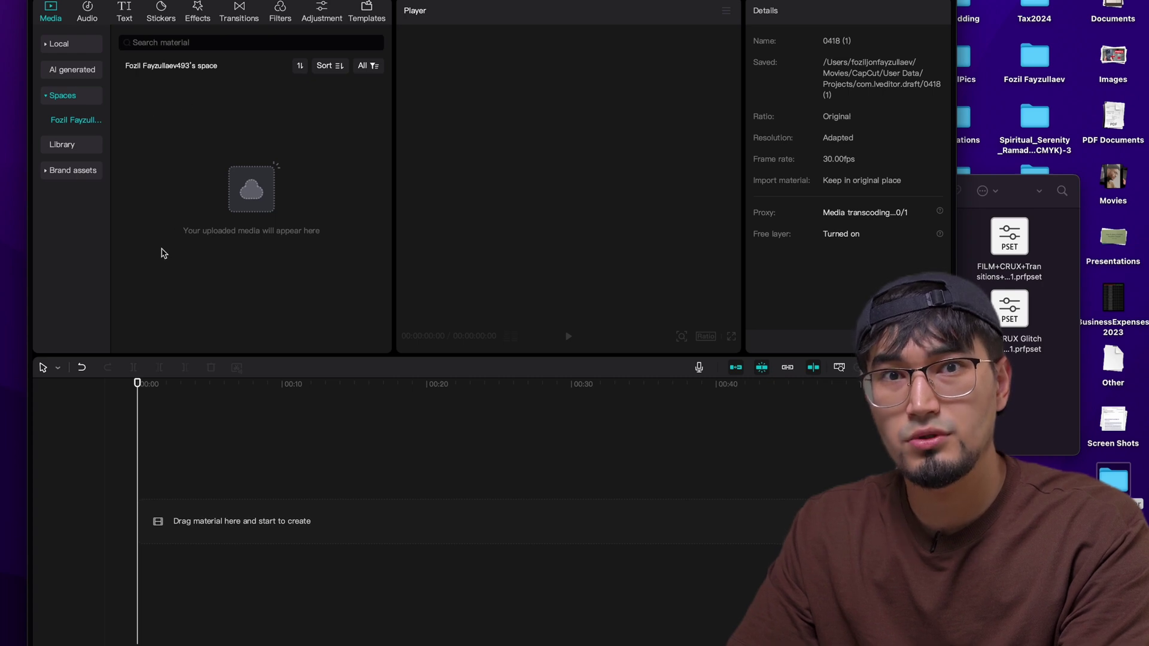
pyautogui.click(68, 144)
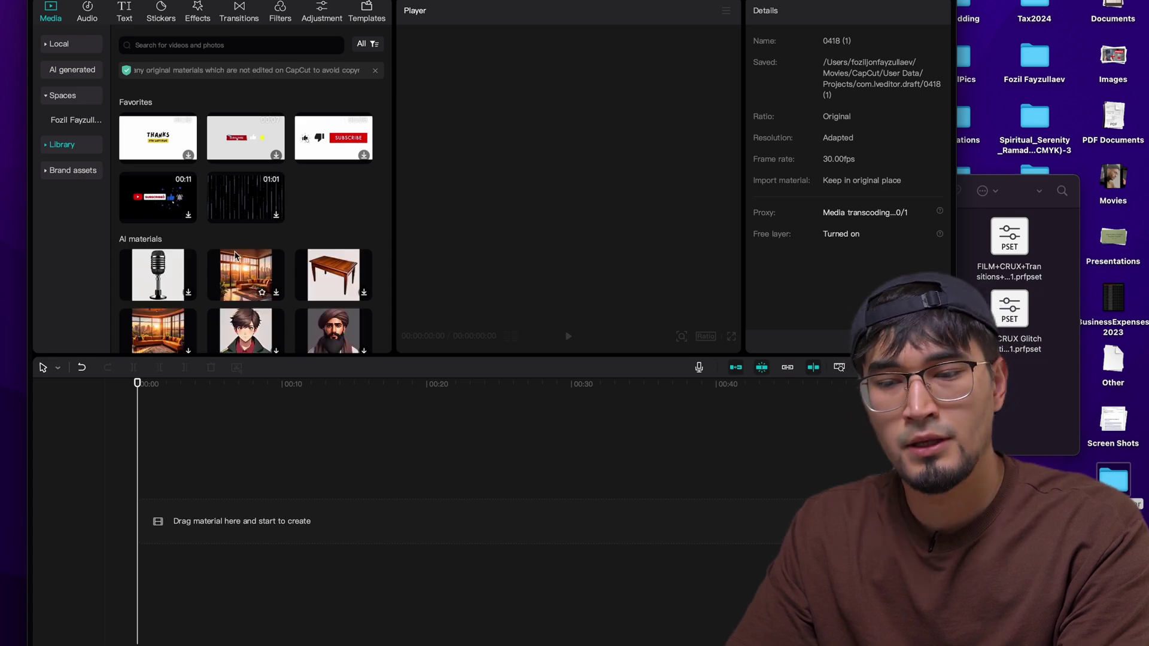
# Browse the Library, previewing the Trending colour-bar clip and the Subscribe green-screen clip
pyautogui.scroll(-2, 235, 256)
pyautogui.scroll(-7, 235, 256)
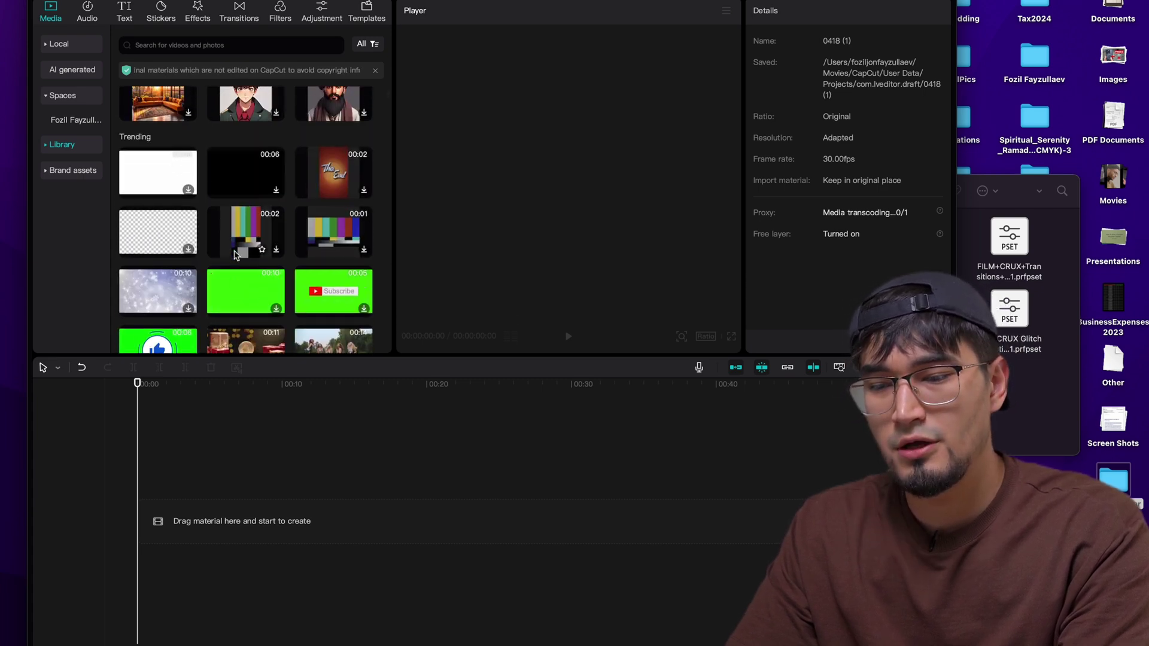
pyautogui.click(258, 211)
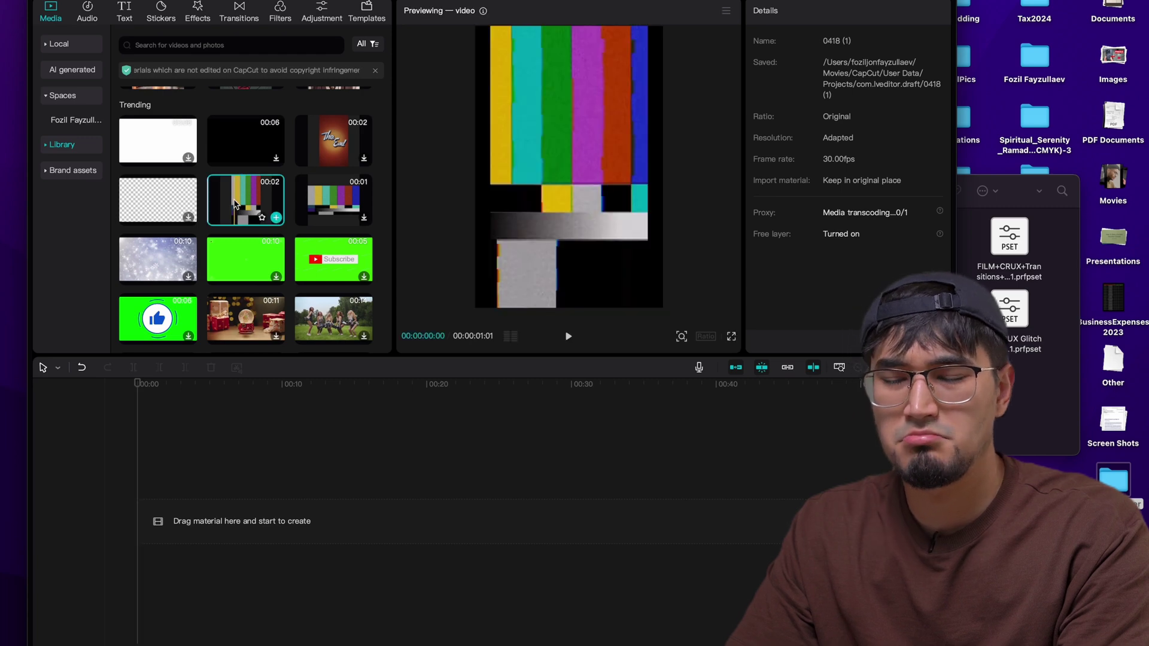
pyautogui.scroll(-3, 233, 261)
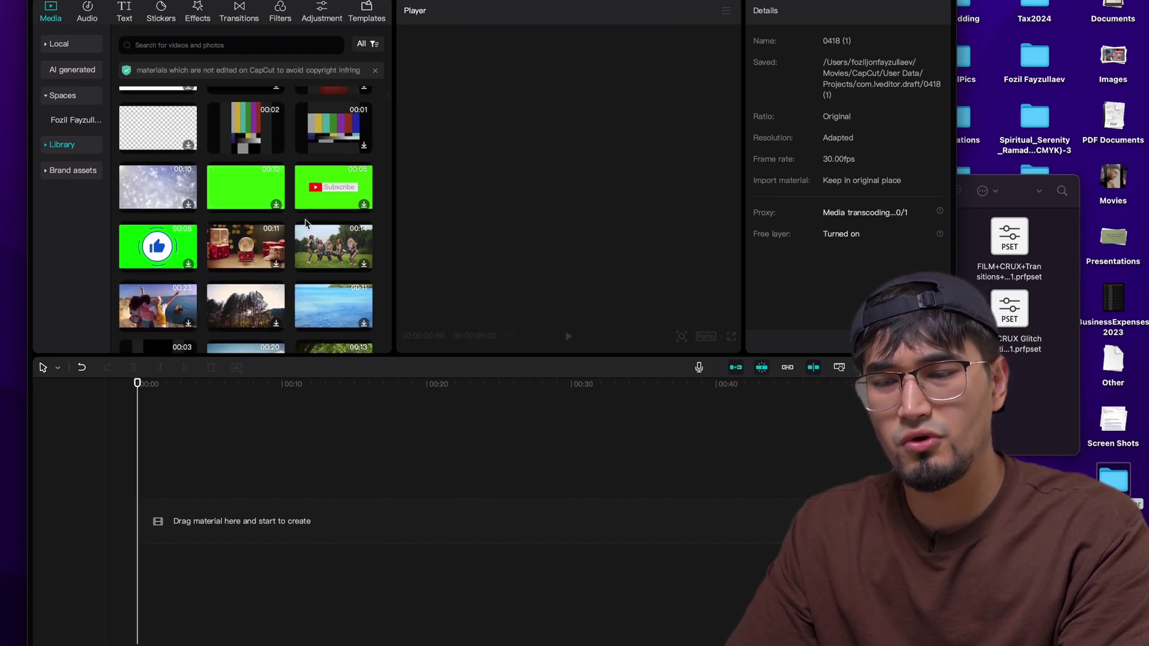
pyautogui.click(329, 179)
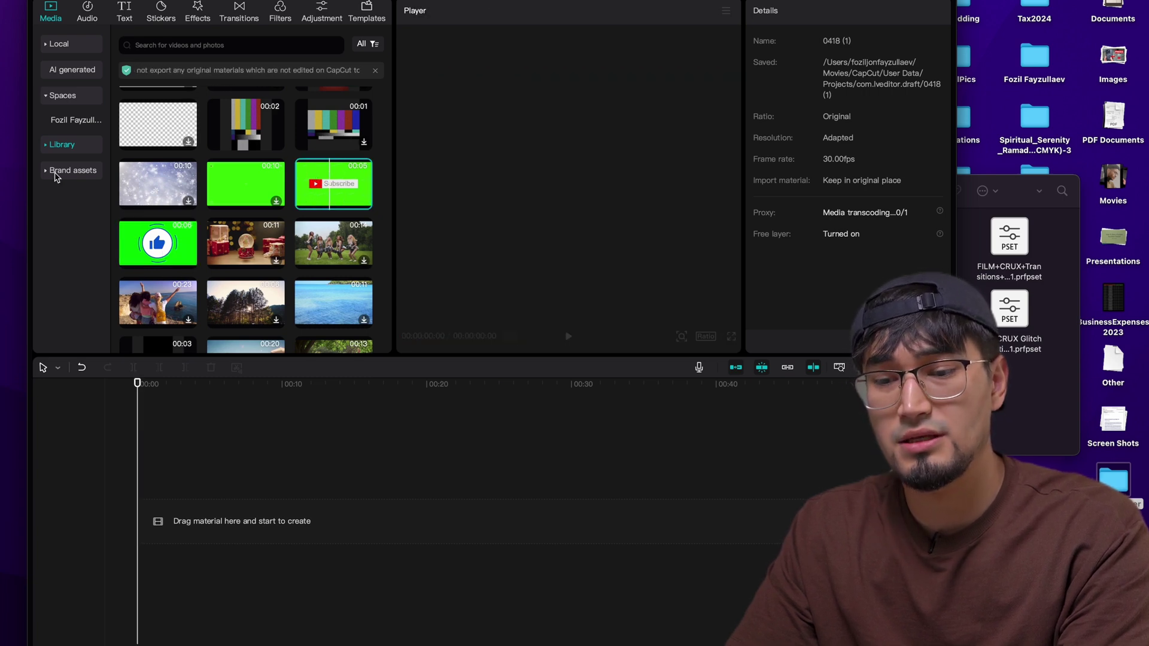
# View the two CapCut logo images in Brand assets, then go to the Audio library
pyautogui.click(55, 171)
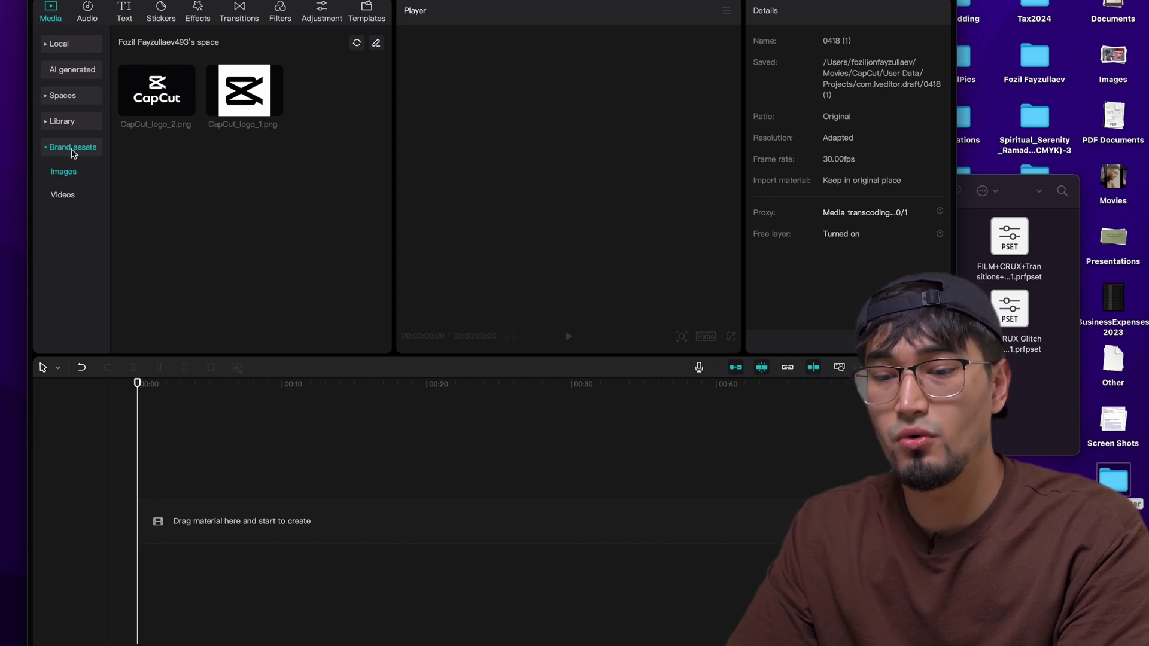
pyautogui.click(72, 148)
pyautogui.click(87, 12)
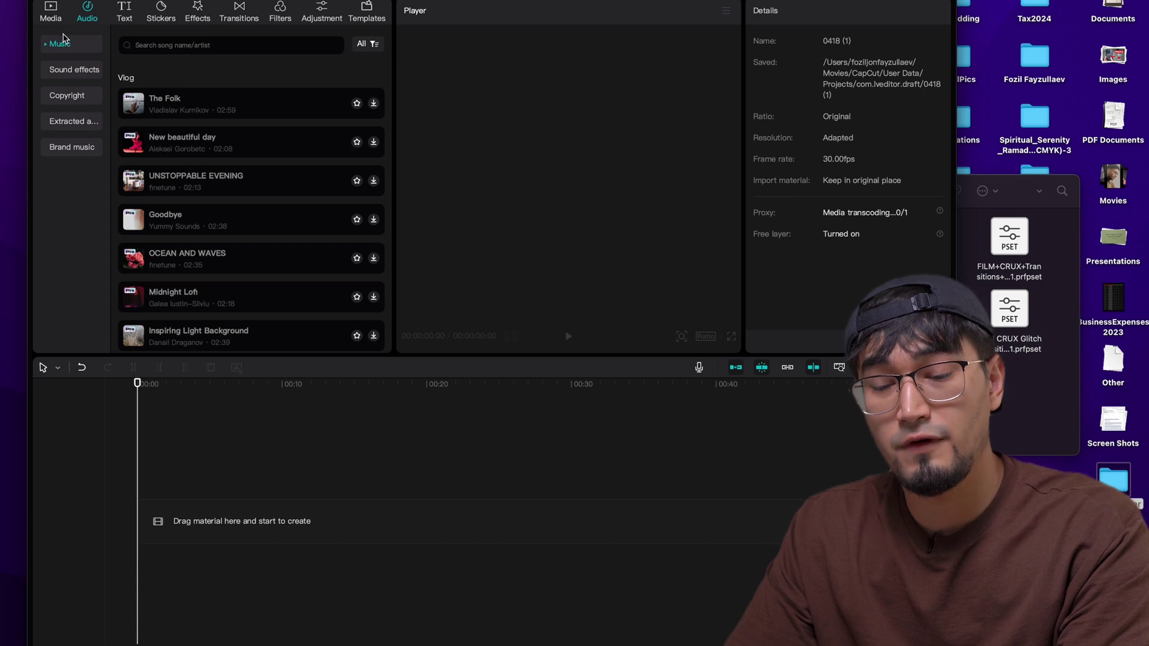
# Browse the Music genre categories and open the audio Copyright check
pyautogui.click(51, 46)
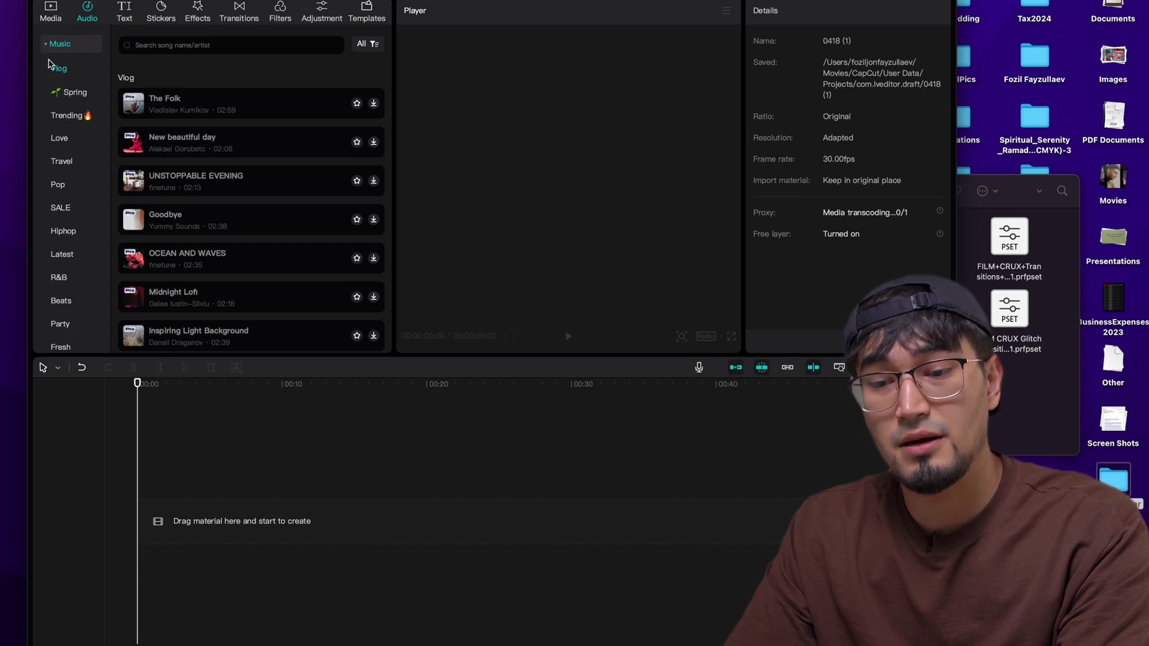
pyautogui.scroll(-1, 131, 144)
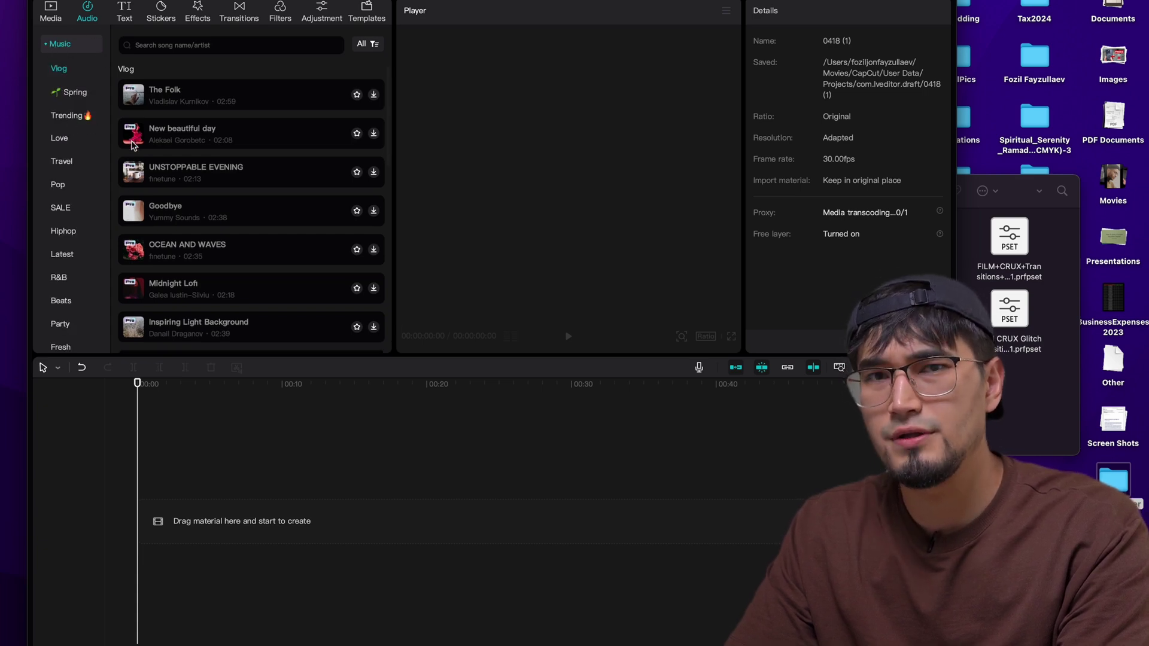
pyautogui.scroll(-8, 132, 145)
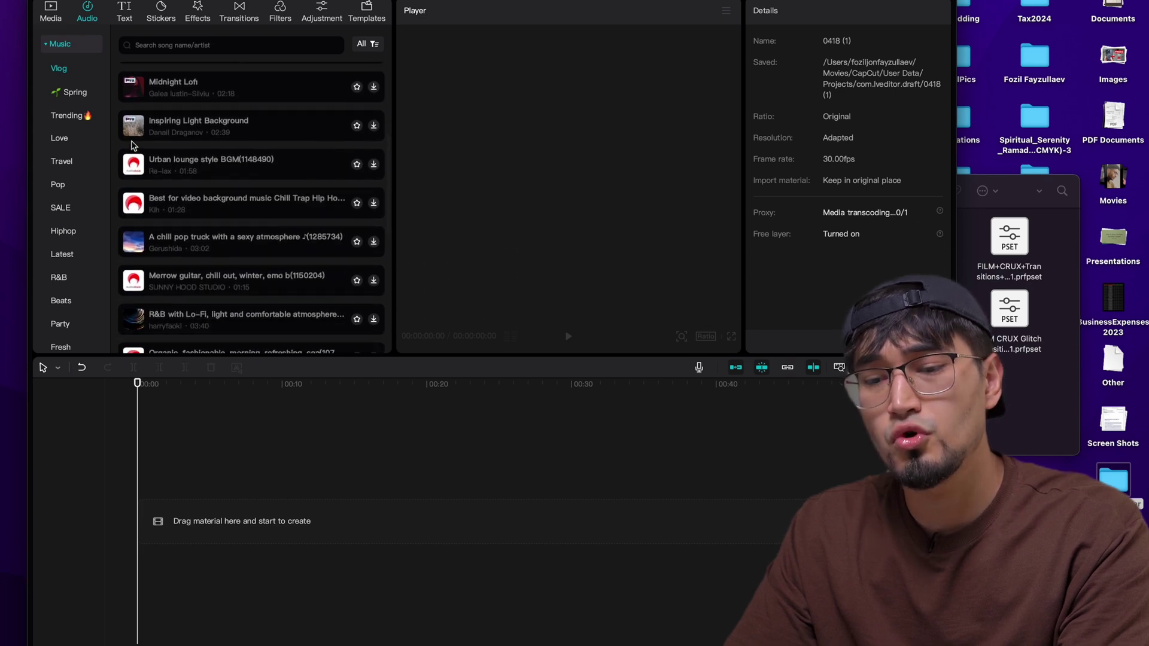
pyautogui.click(54, 46)
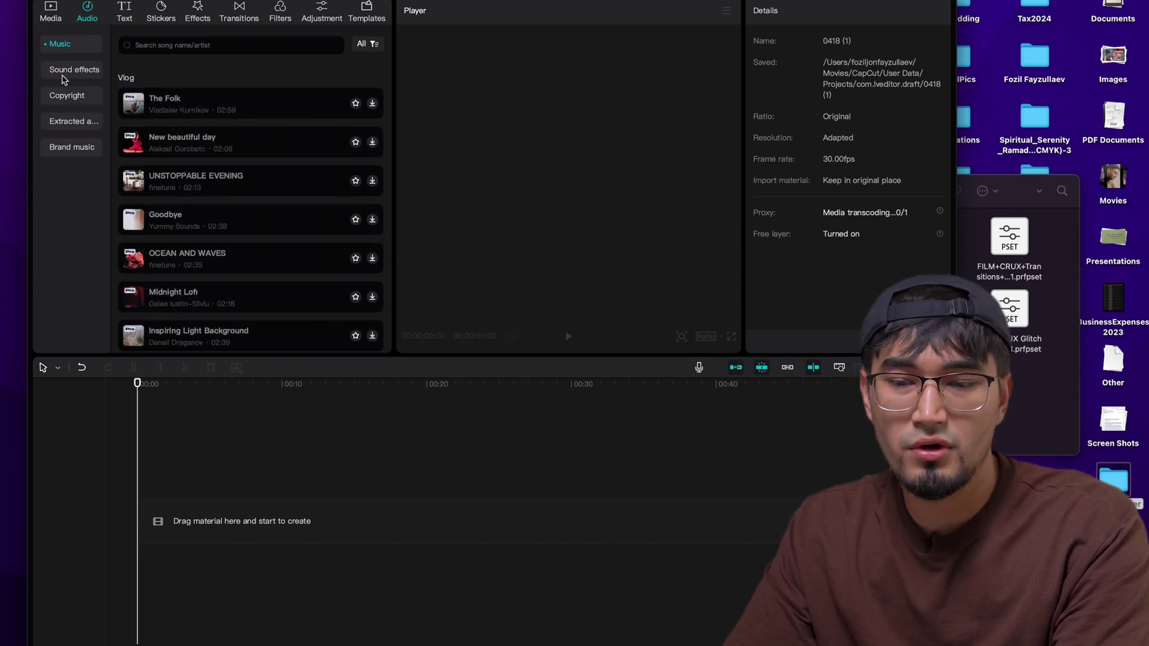
pyautogui.click(59, 97)
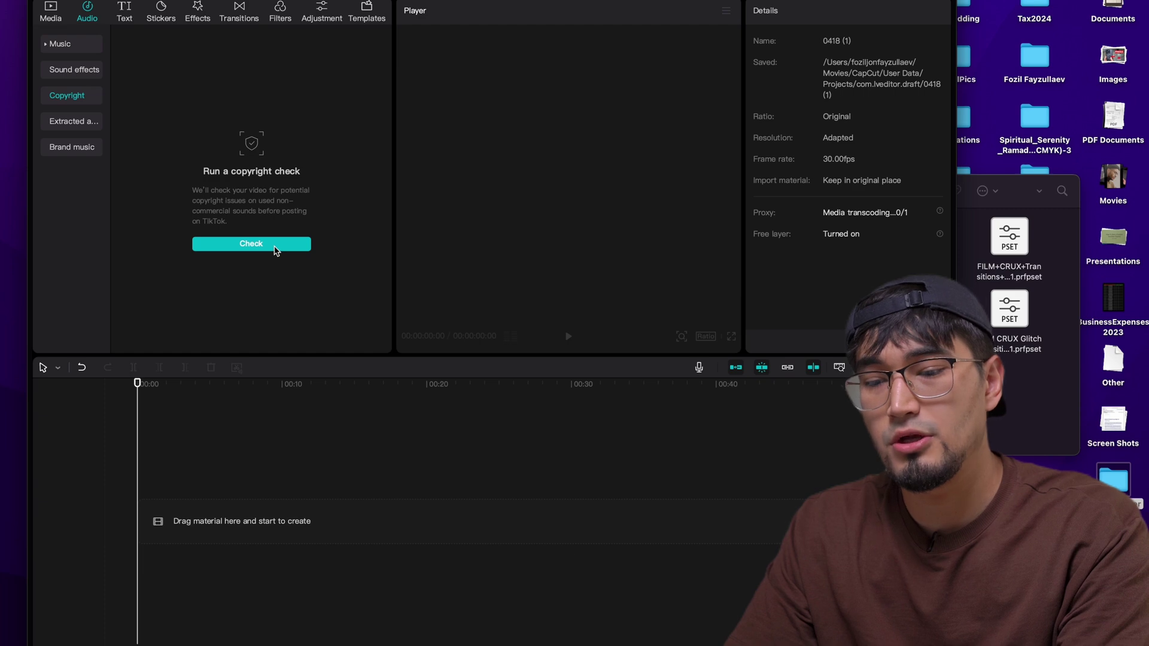
# Scroll the Sound effects list, then pick up the four Woosh files from the Finder folder
pyautogui.click(74, 69)
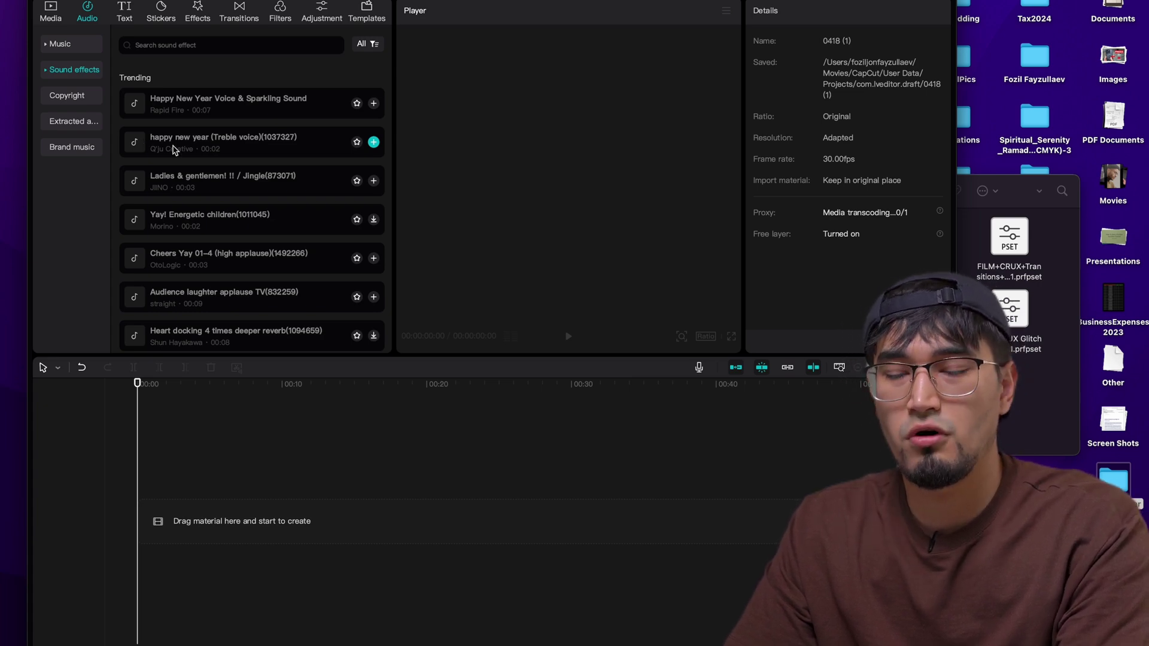
pyautogui.scroll(-10, 183, 167)
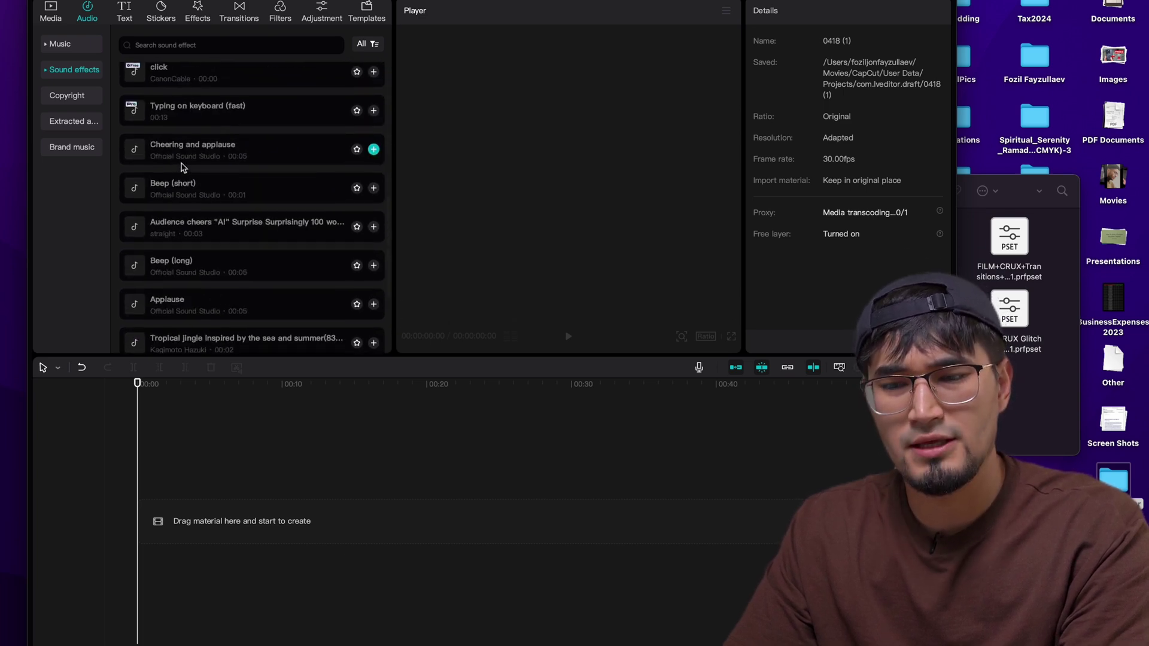
pyautogui.scroll(2, 183, 167)
pyautogui.scroll(-5, 182, 167)
pyautogui.scroll(-5, 183, 167)
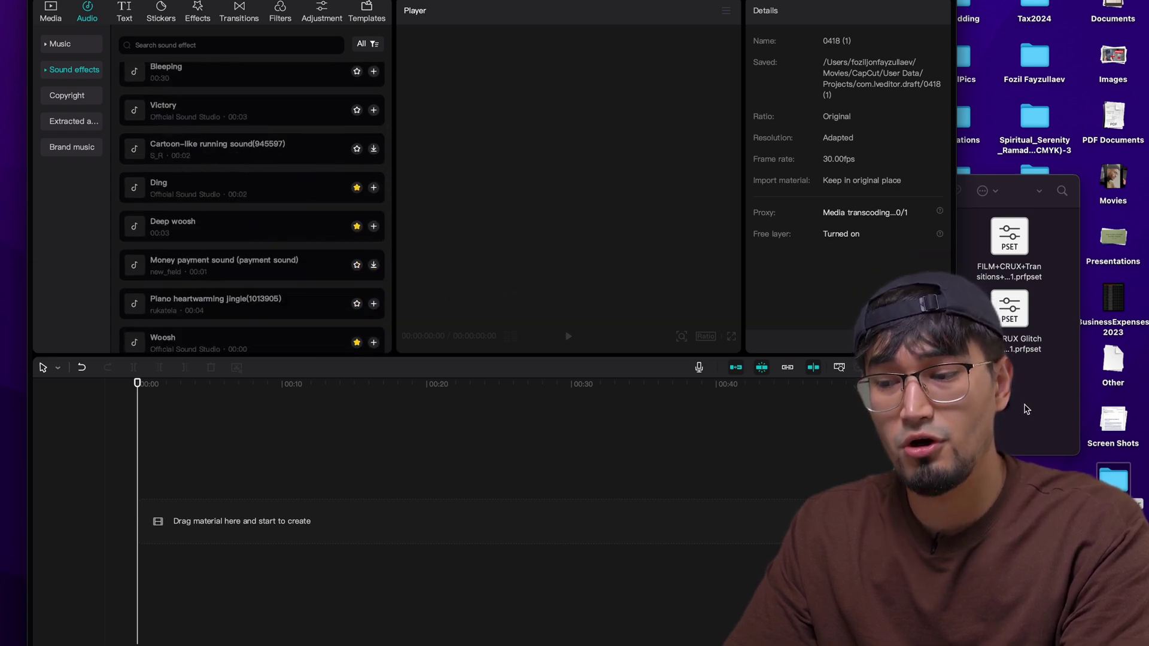
pyautogui.click(1027, 409)
pyautogui.moveTo(1027, 409); pyautogui.dragTo(628, 395)
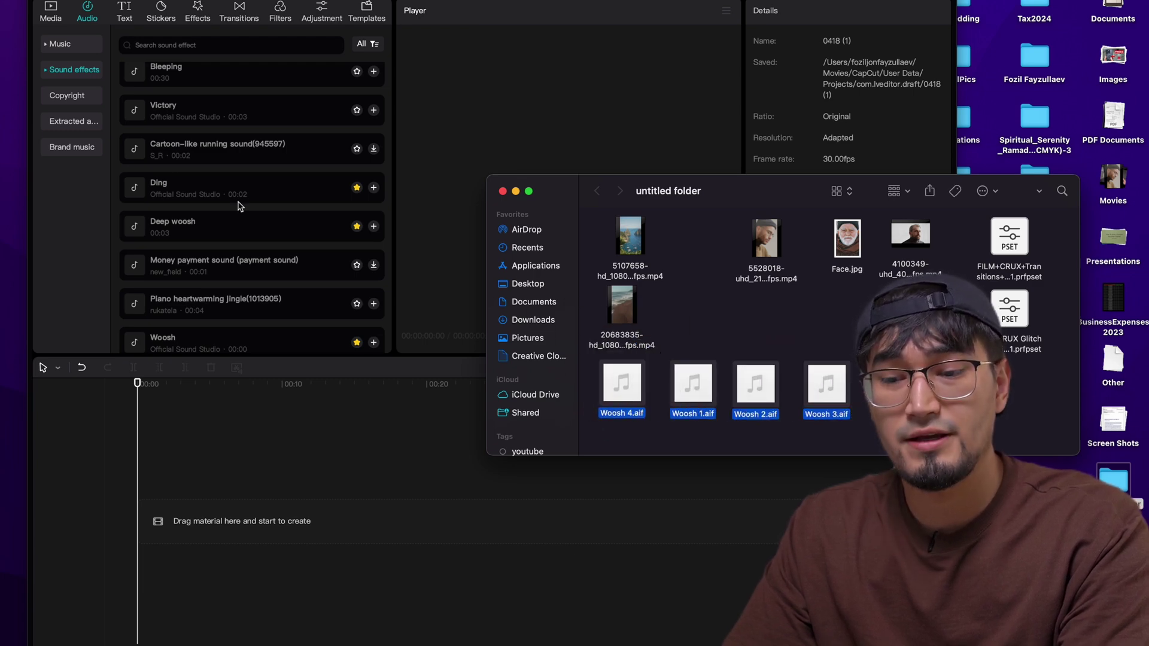
# Make the editor fill the screen and look through the Extracted audio and Brand music sections
pyautogui.doubleClick(71, 1)
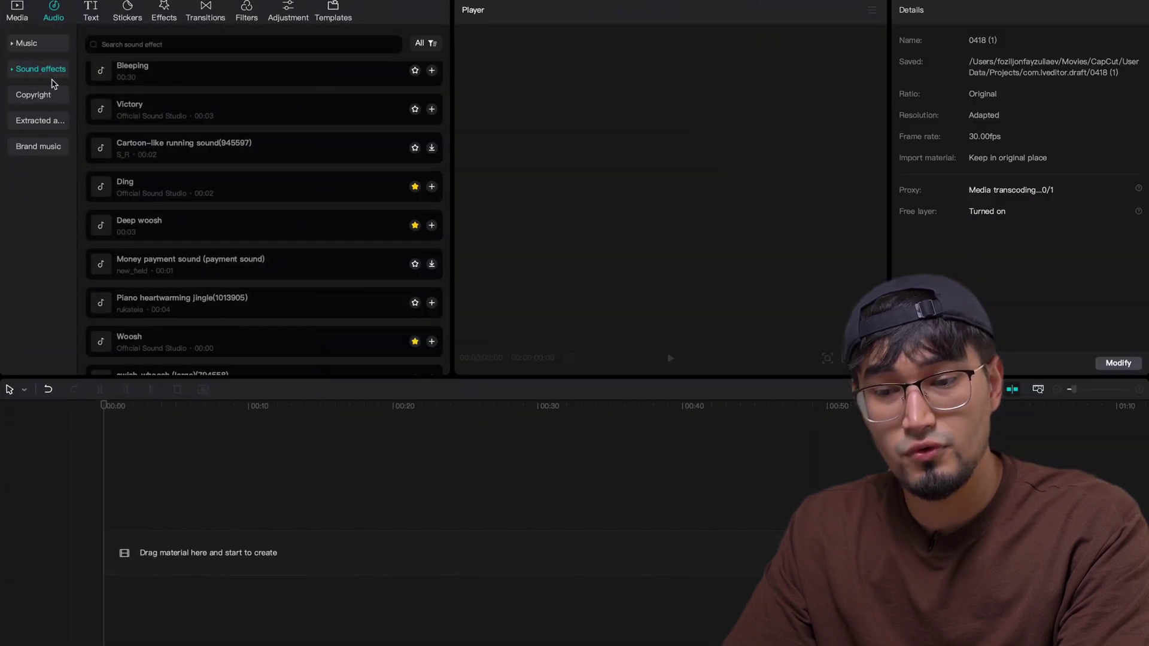
pyautogui.click(31, 124)
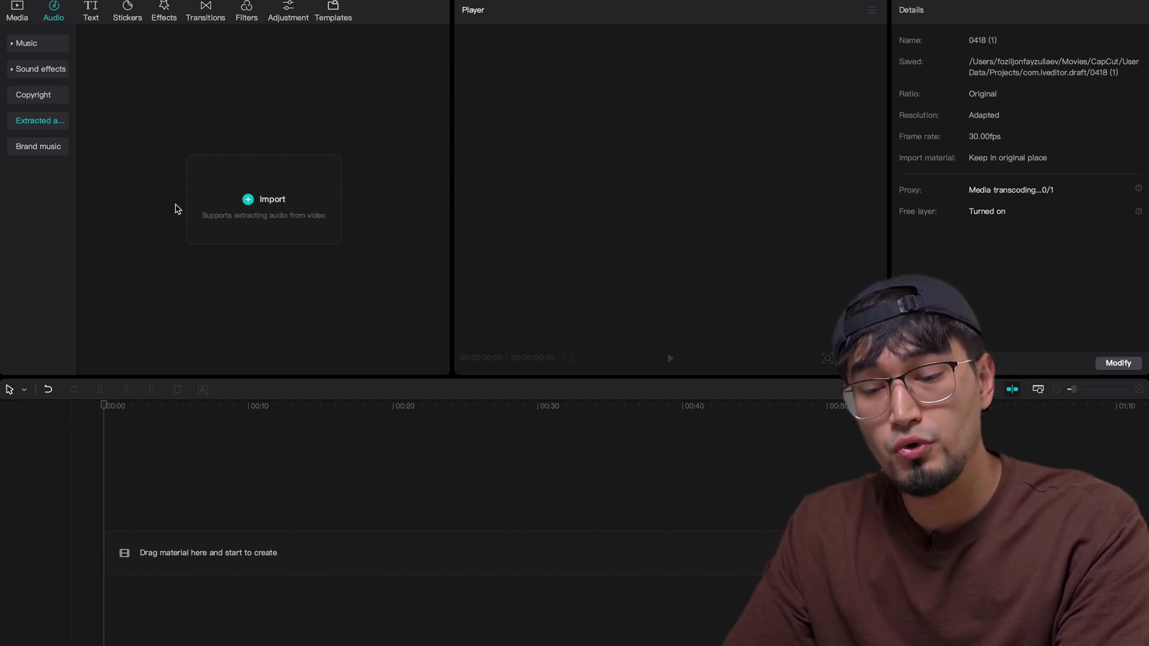
pyautogui.click(53, 146)
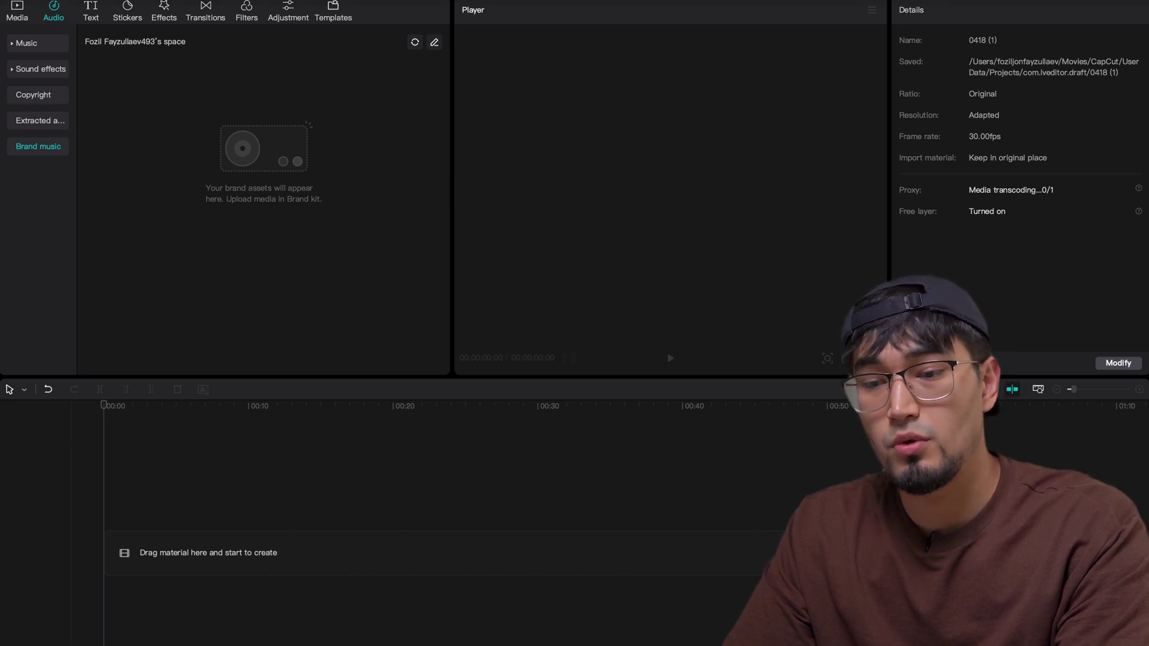
pyautogui.click(93, 18)
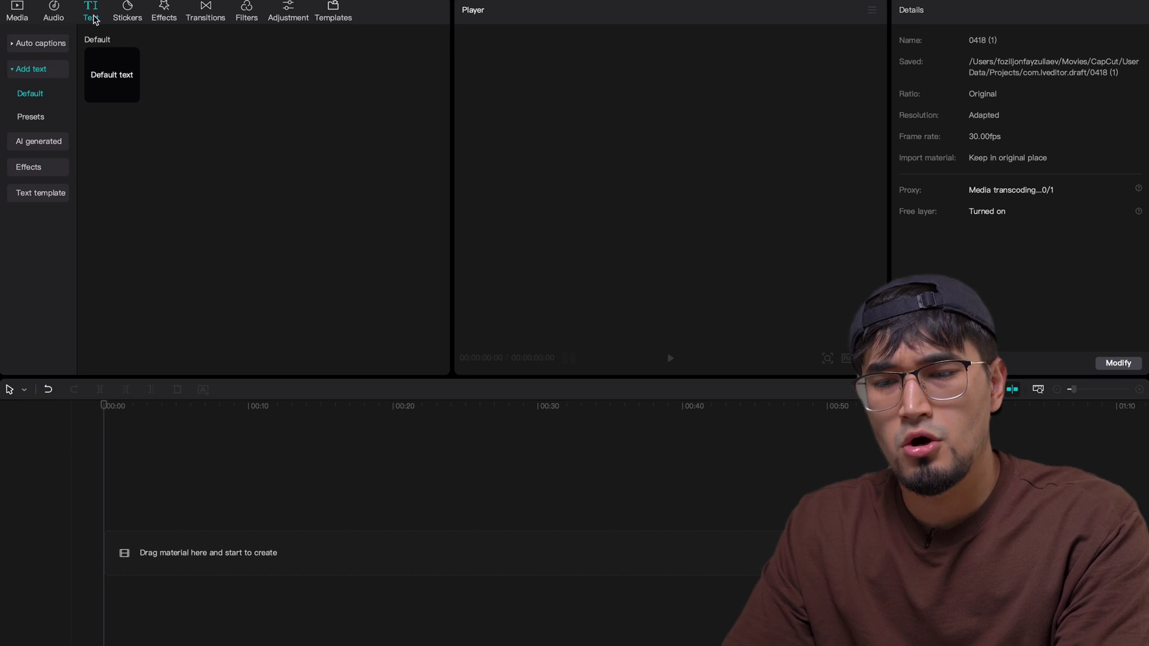
# Open Auto captions and keep English as the caption language
pyautogui.click(41, 43)
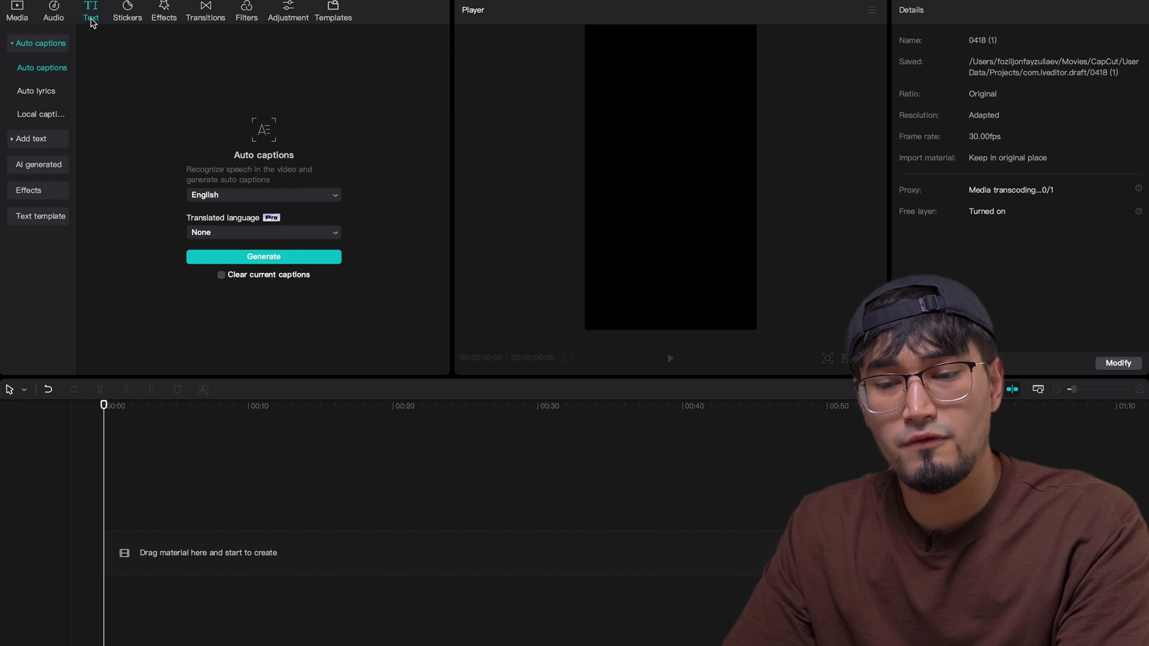
pyautogui.click(41, 43)
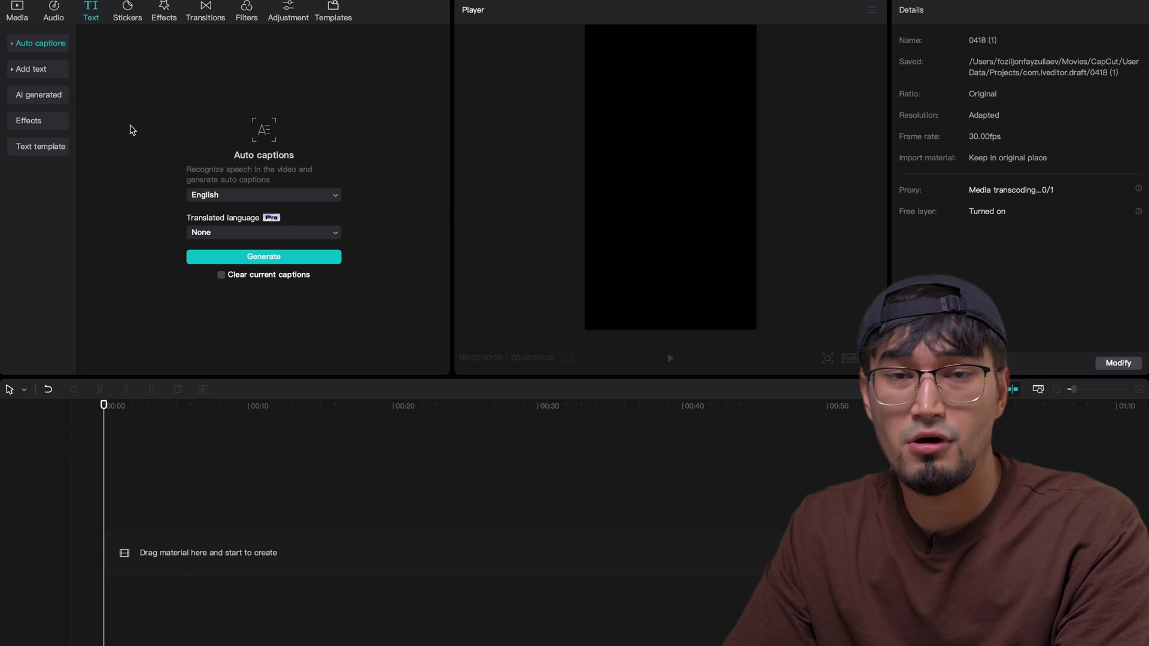
pyautogui.click(258, 196)
pyautogui.click(245, 196)
pyautogui.click(245, 196)
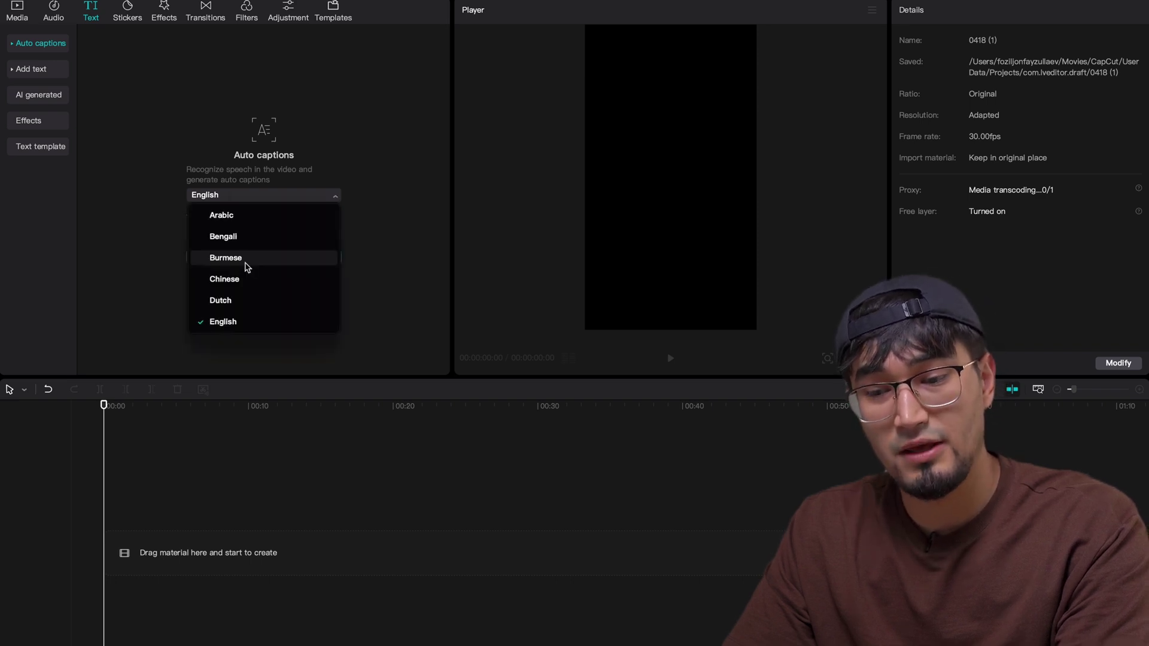
pyautogui.scroll(-2, 251, 254)
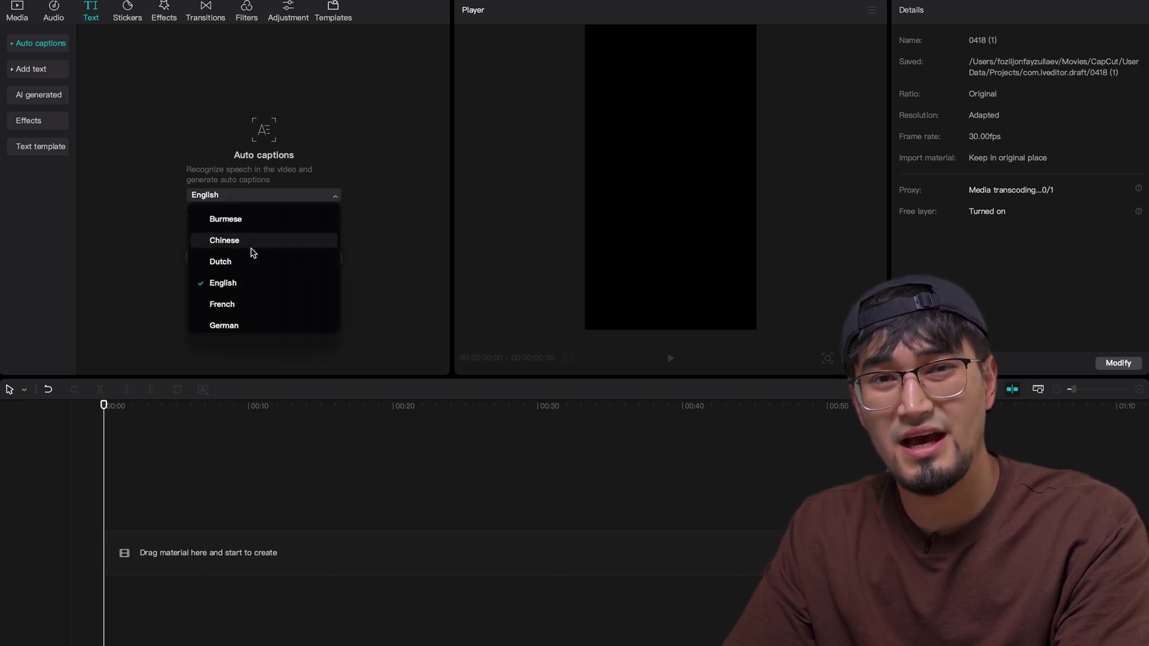
pyautogui.scroll(-8, 252, 253)
pyautogui.scroll(8, 251, 253)
pyautogui.scroll(-6, 251, 253)
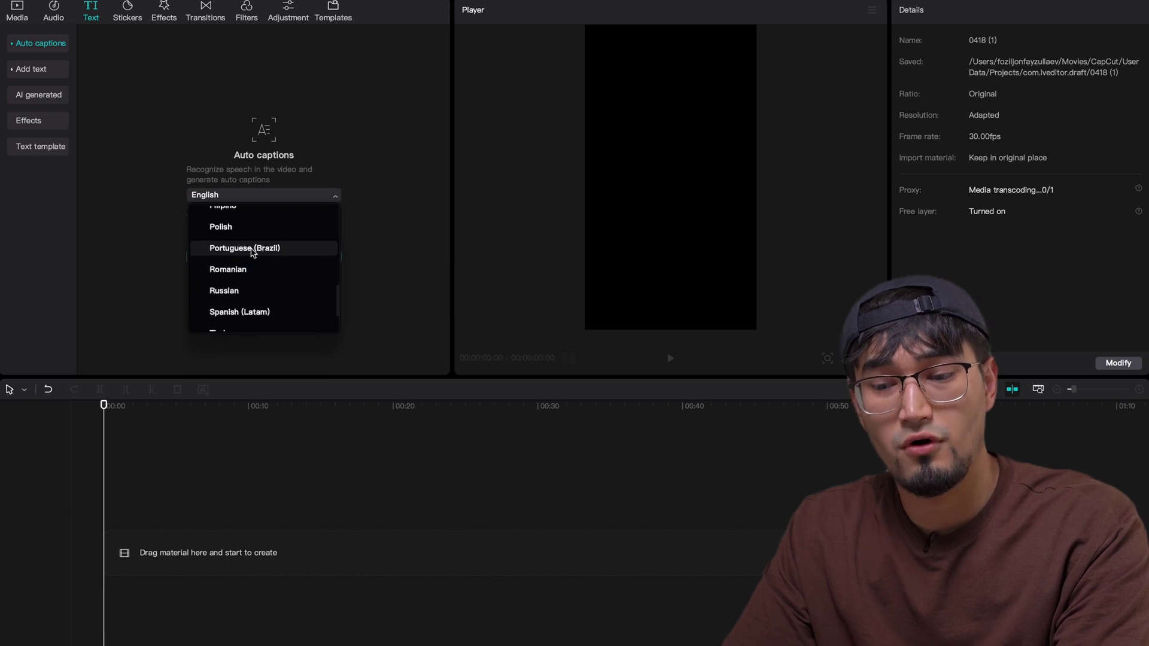
pyautogui.scroll(10, 252, 252)
pyautogui.scroll(-12, 249, 218)
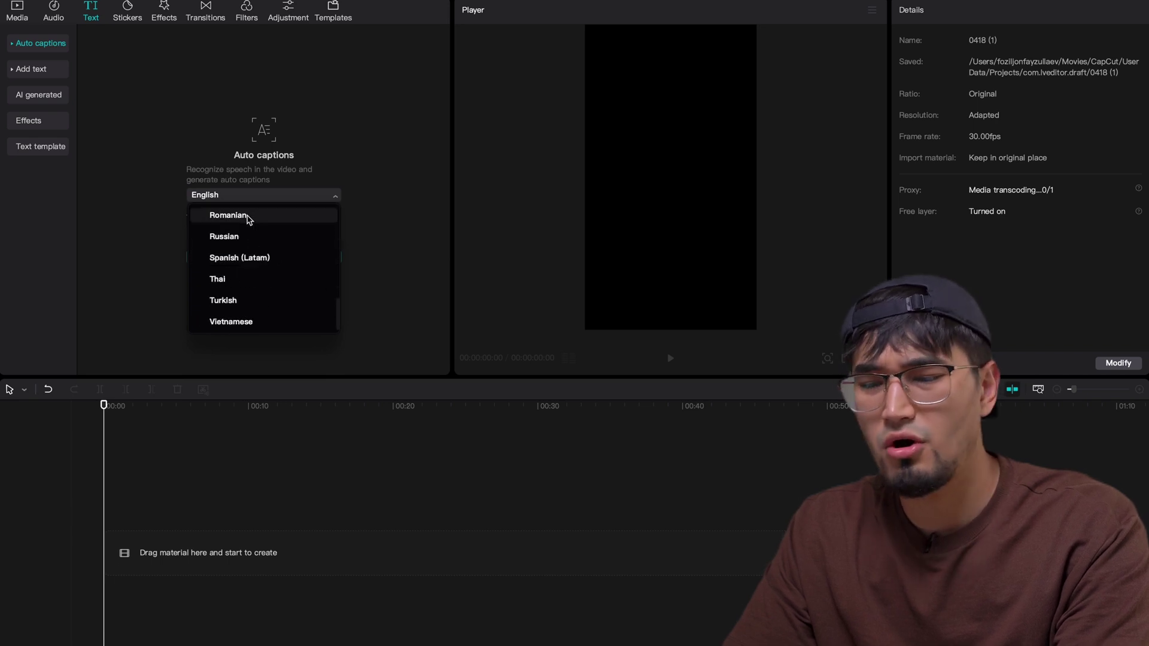
pyautogui.scroll(2, 268, 254)
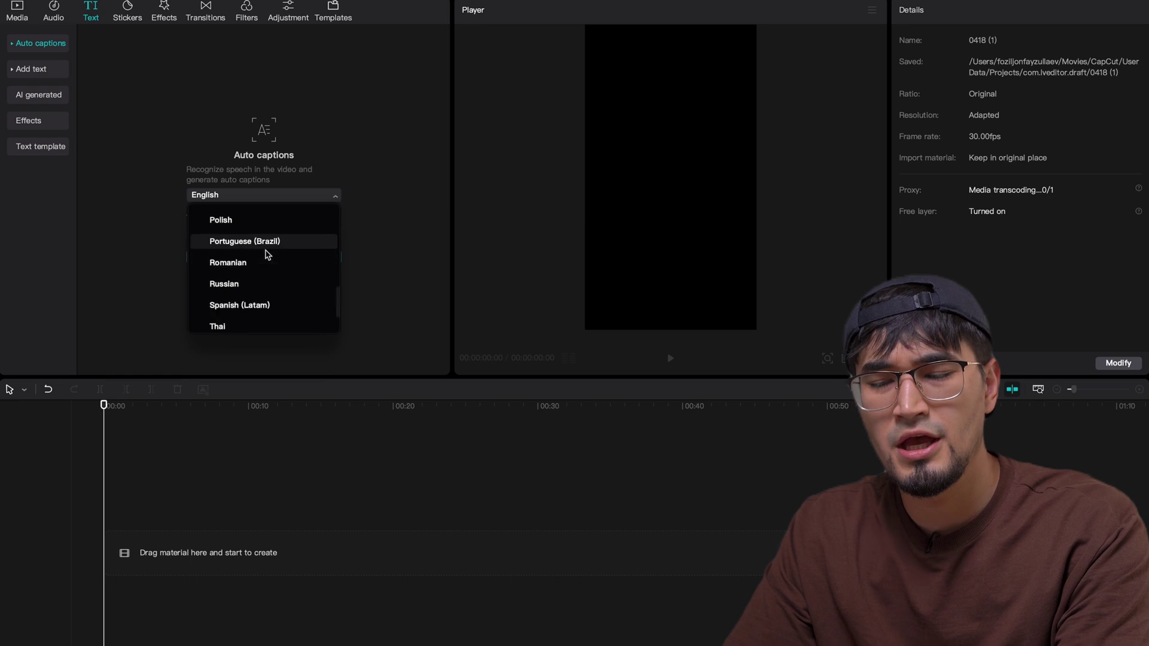
pyautogui.scroll(8, 267, 254)
pyautogui.click(253, 271)
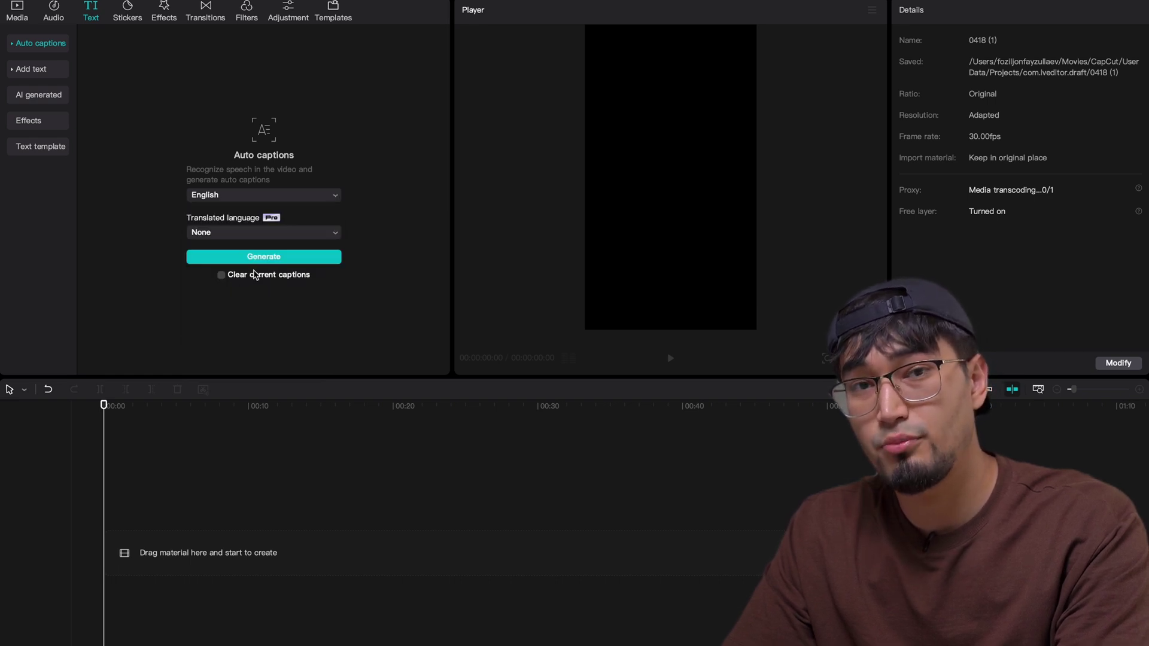
# Leave the translated language as None and preview the Default text preset
pyautogui.click(232, 235)
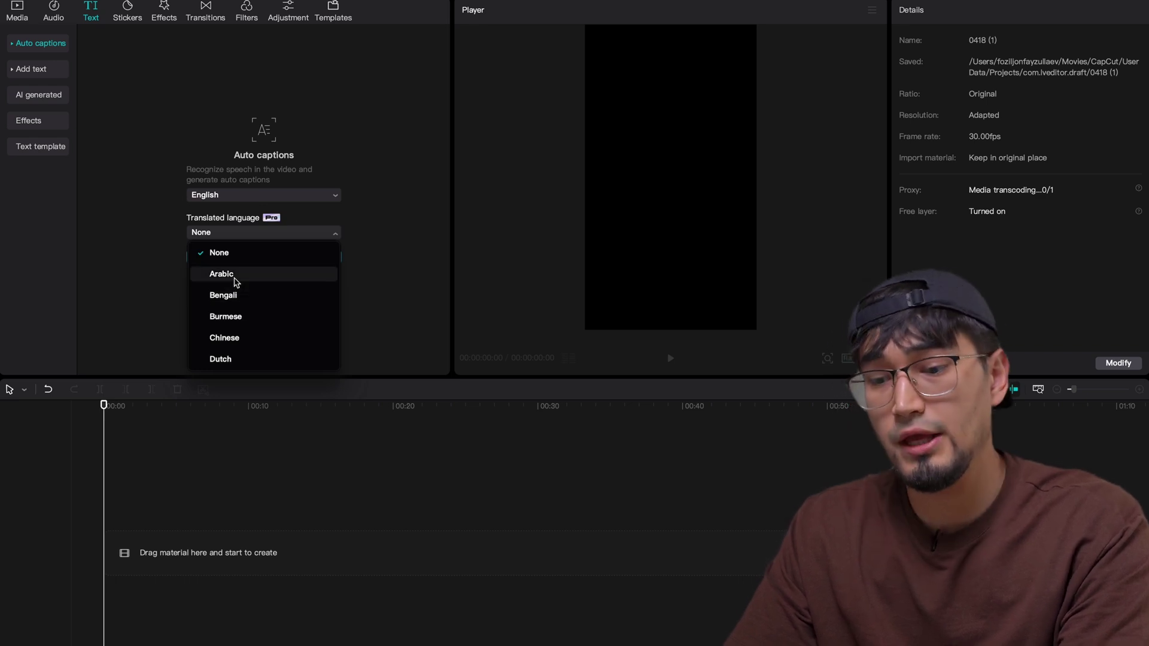
pyautogui.click(121, 266)
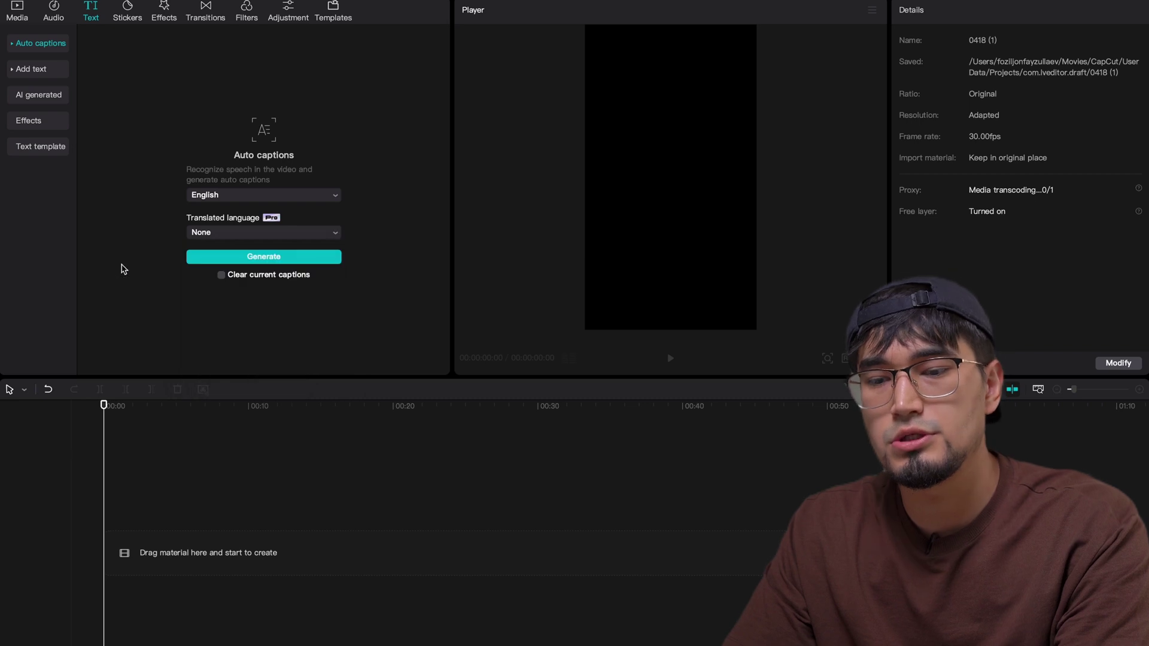
pyautogui.click(31, 70)
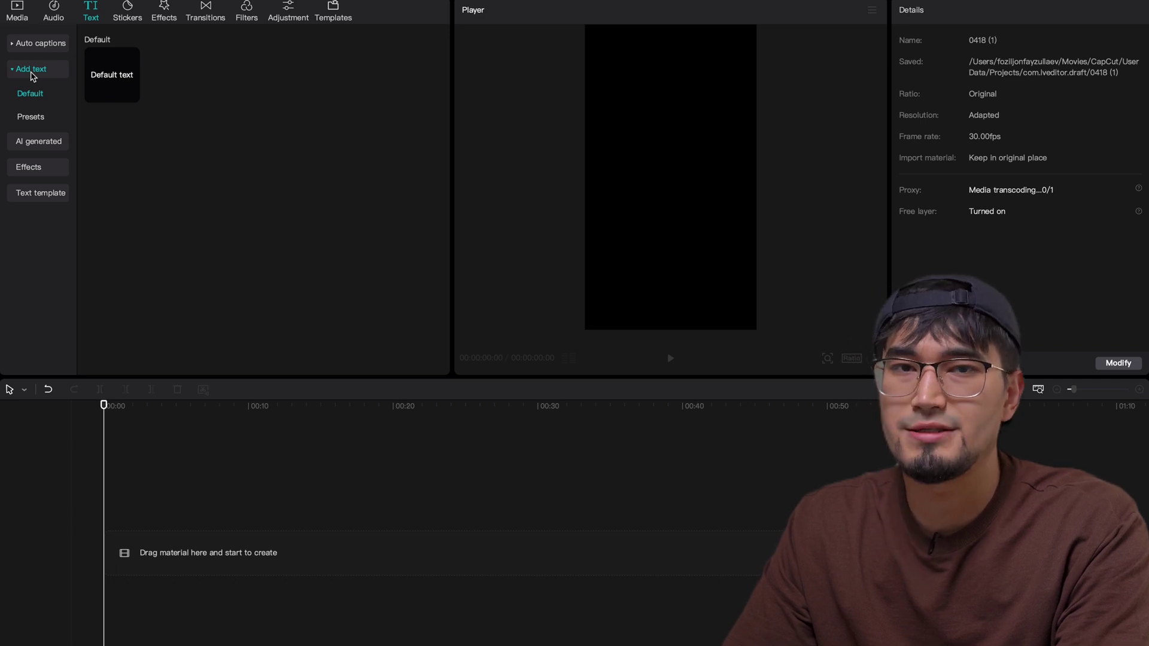
pyautogui.click(128, 95)
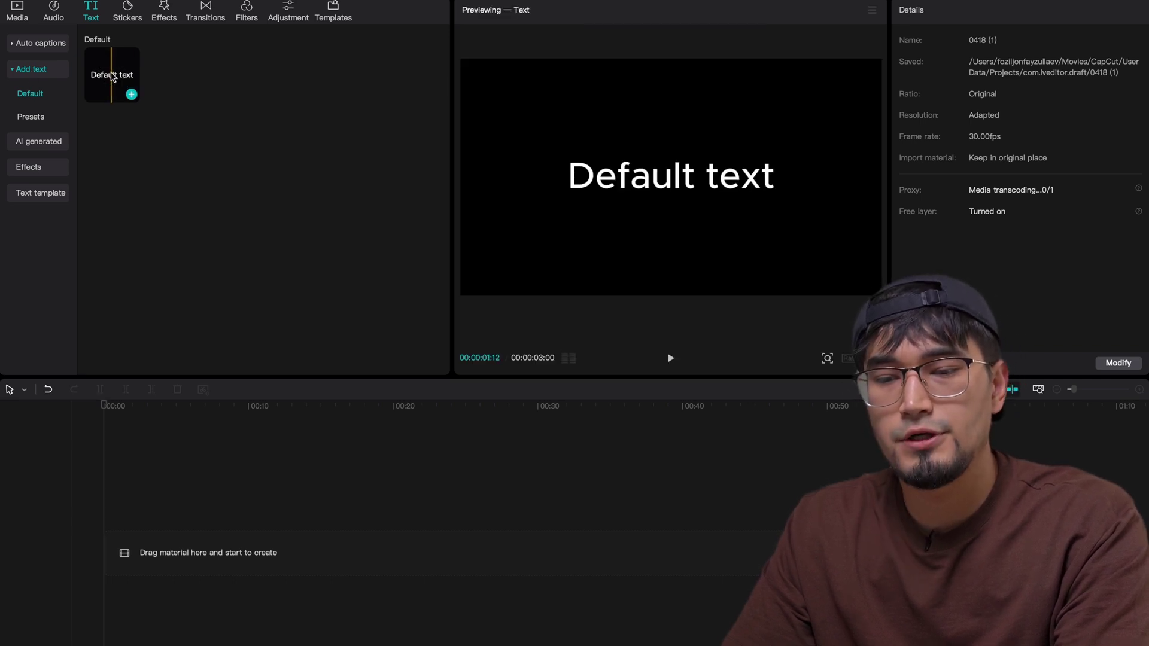
# Place the Default text clip on the timeline and view its Bubble, Animation, Tracking and Text-to-speech options
pyautogui.moveTo(128, 95); pyautogui.dragTo(120, 519)
pyautogui.click(124, 465)
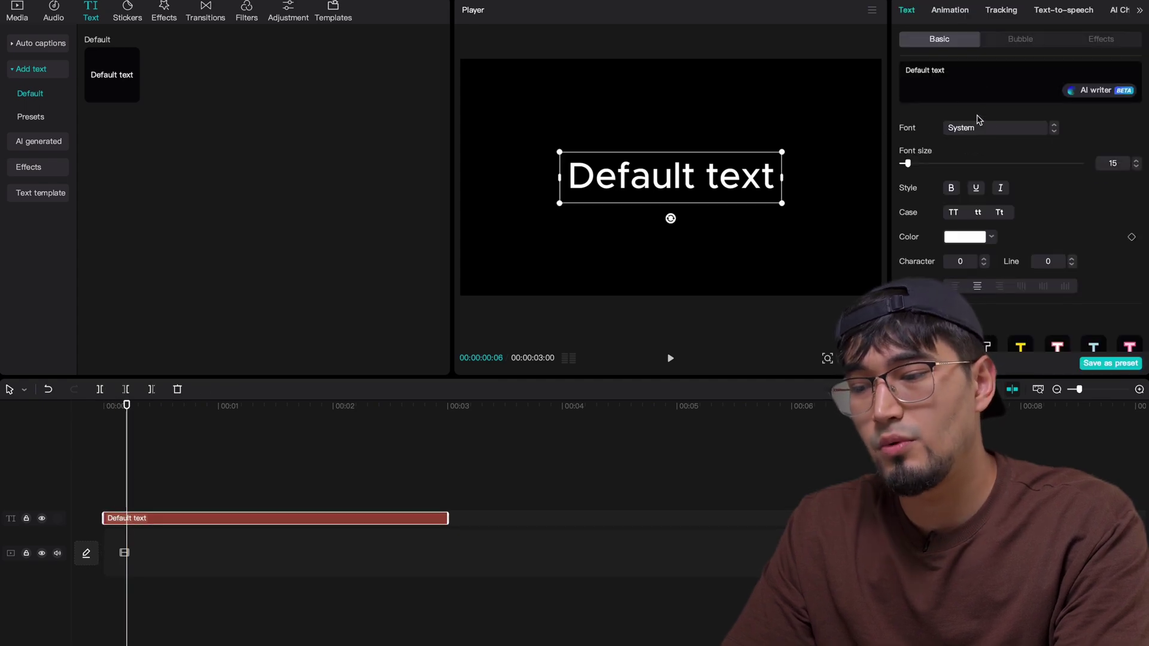
pyautogui.click(964, 127)
pyautogui.click(1020, 40)
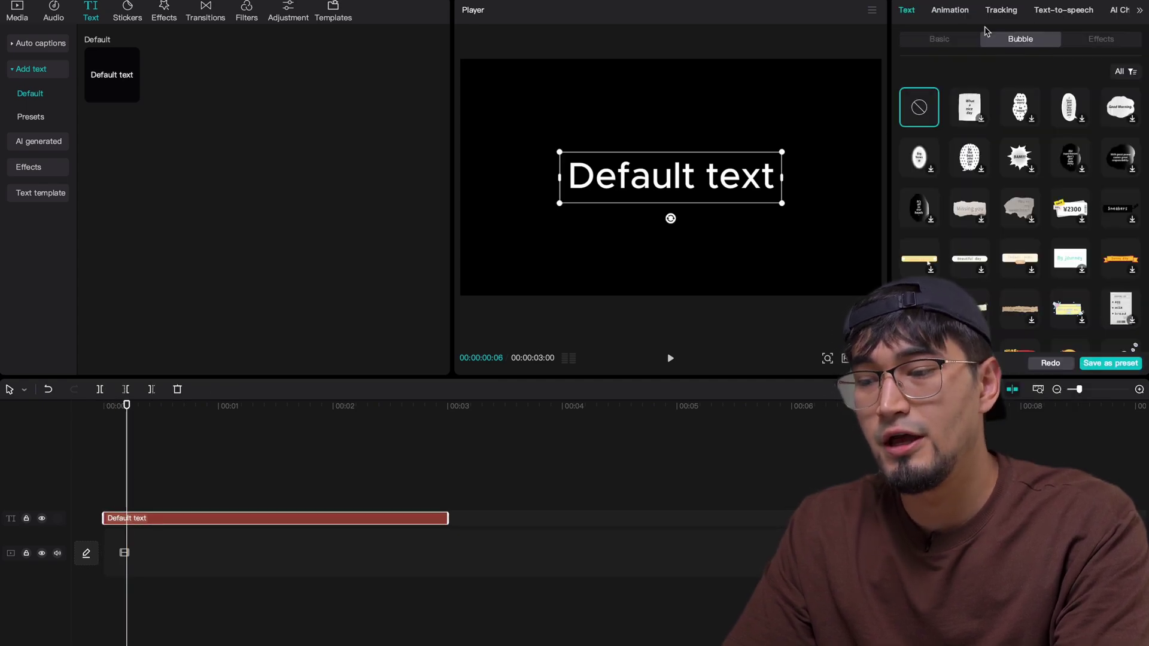
pyautogui.click(956, 17)
pyautogui.click(1012, 12)
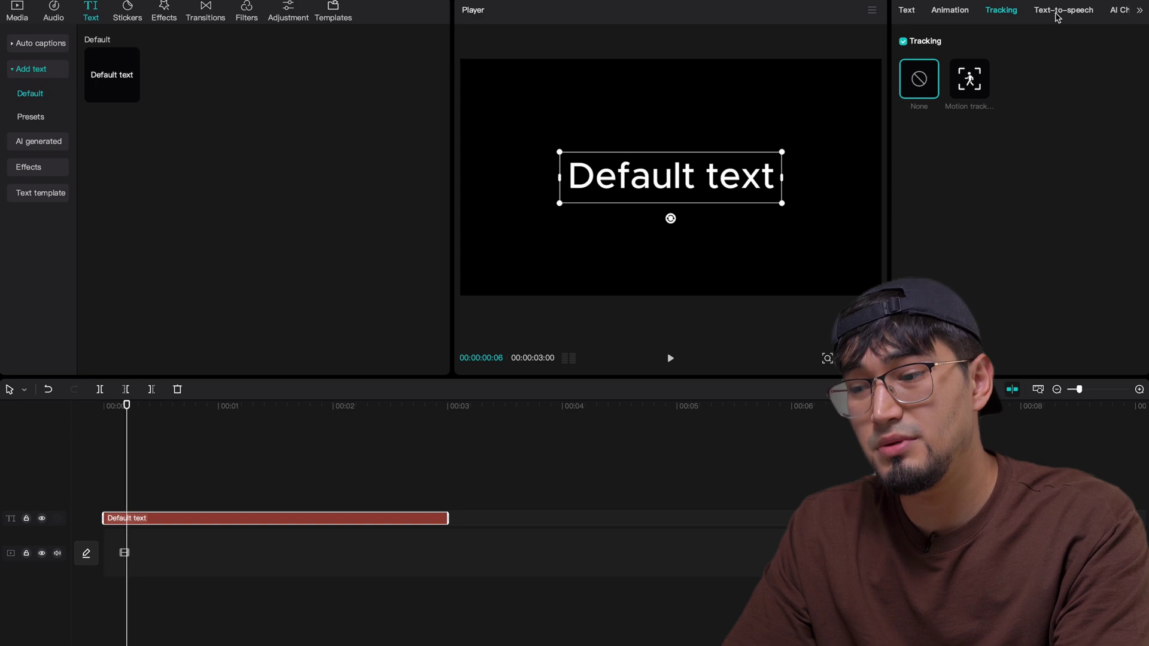
pyautogui.click(1050, 18)
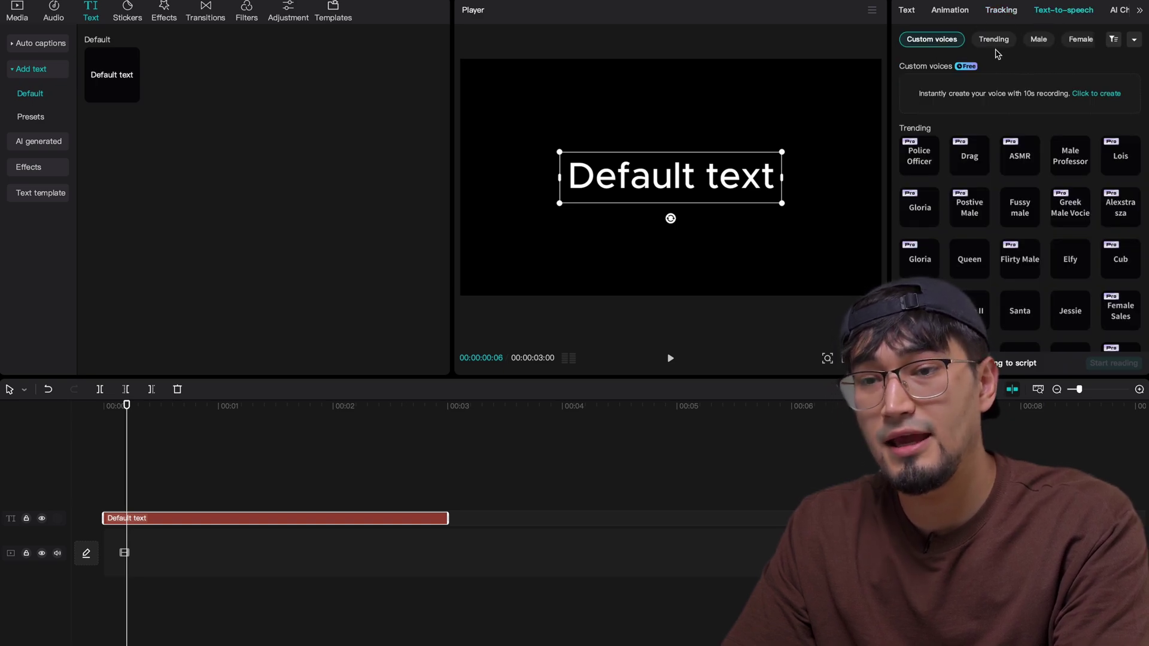
pyautogui.click(675, 159)
# Open the AI text-effect generator, start a new description, and deselect the text clip
pyautogui.click(33, 143)
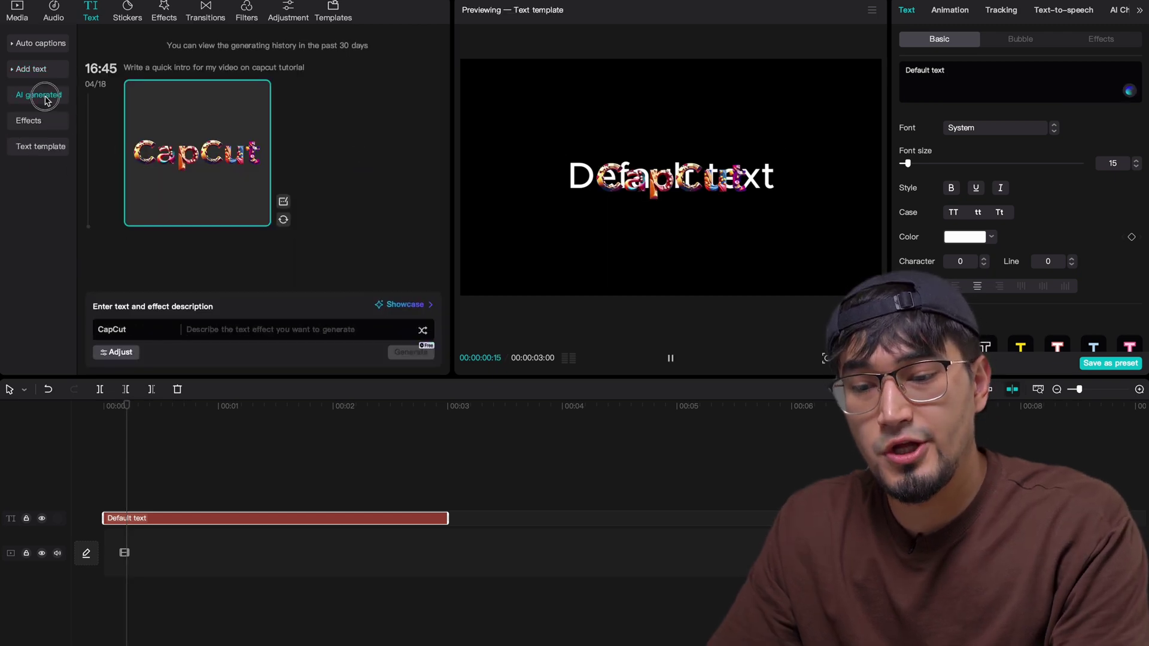
pyautogui.click(196, 341)
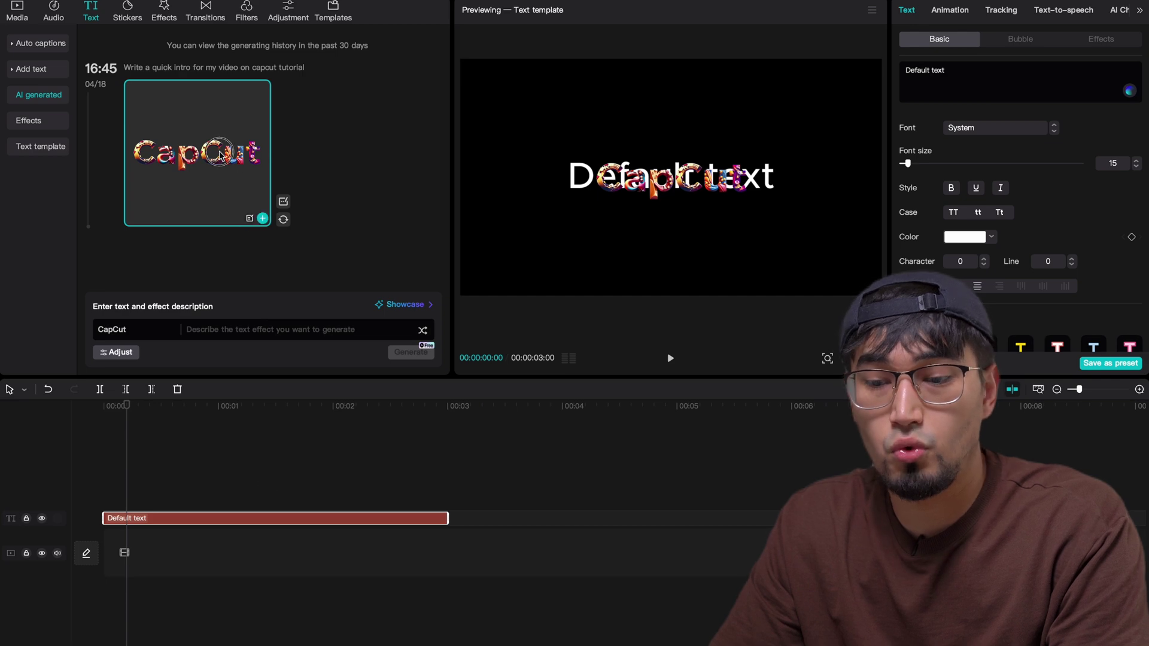
pyautogui.click(165, 468)
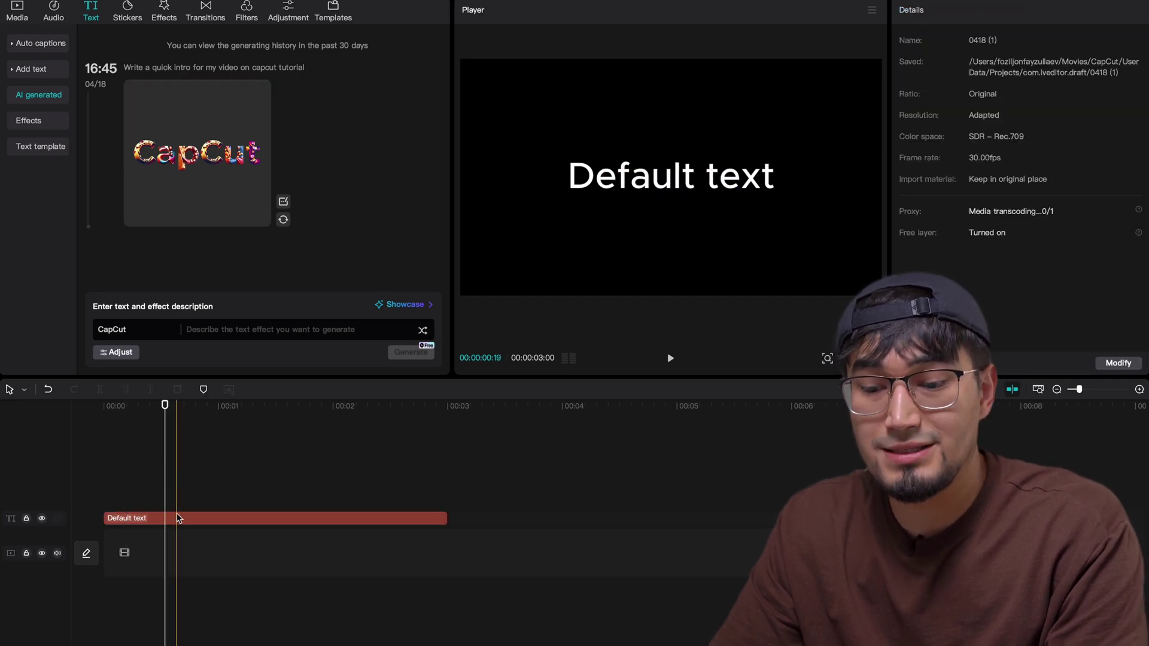
# Scroll through the ART text effect presets
pyautogui.click(42, 119)
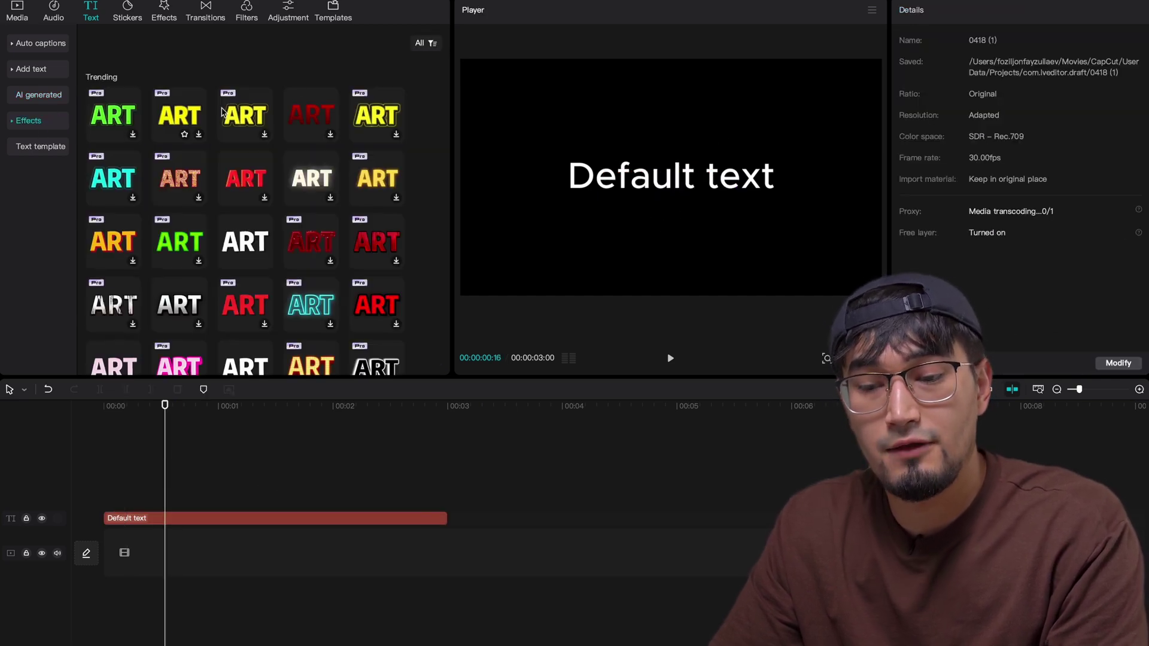
pyautogui.scroll(-5, 236, 260)
pyautogui.scroll(-15, 233, 265)
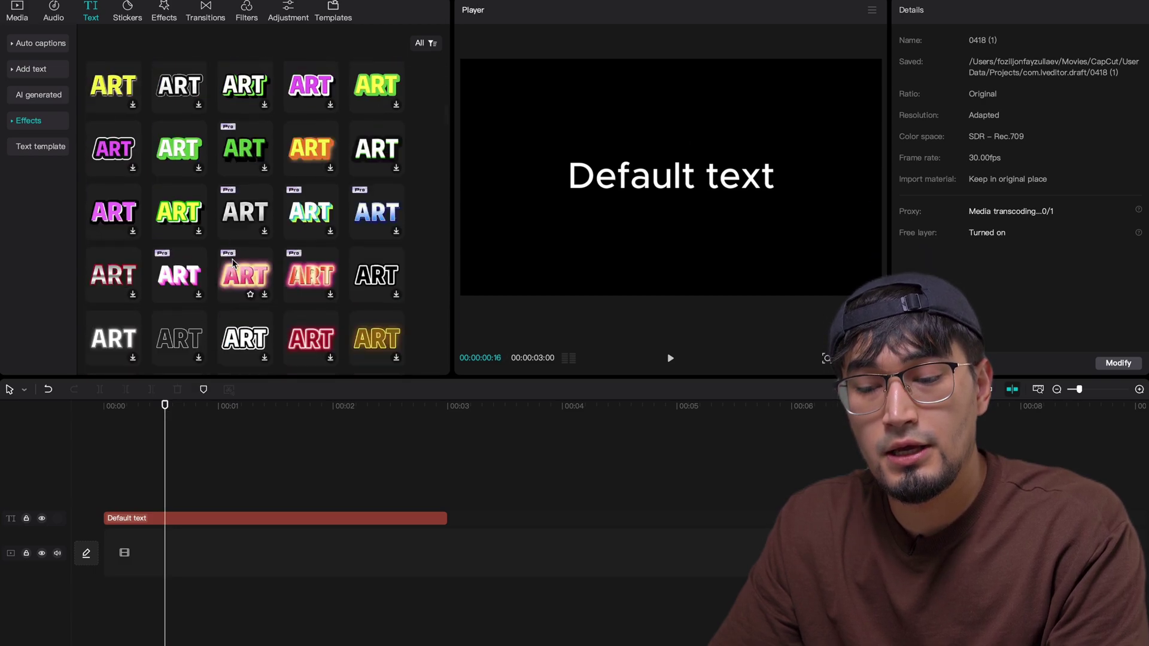
pyautogui.scroll(-15, 233, 264)
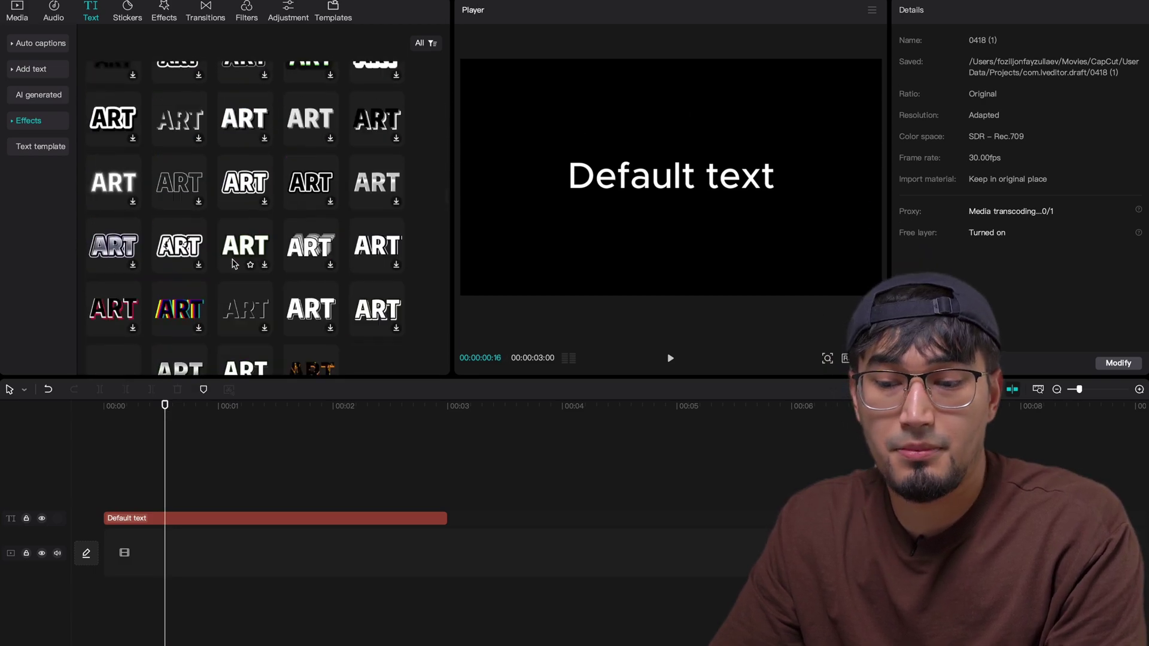
# Expand the text template categories and browse the Social media templates
pyautogui.click(34, 150)
pyautogui.click(46, 149)
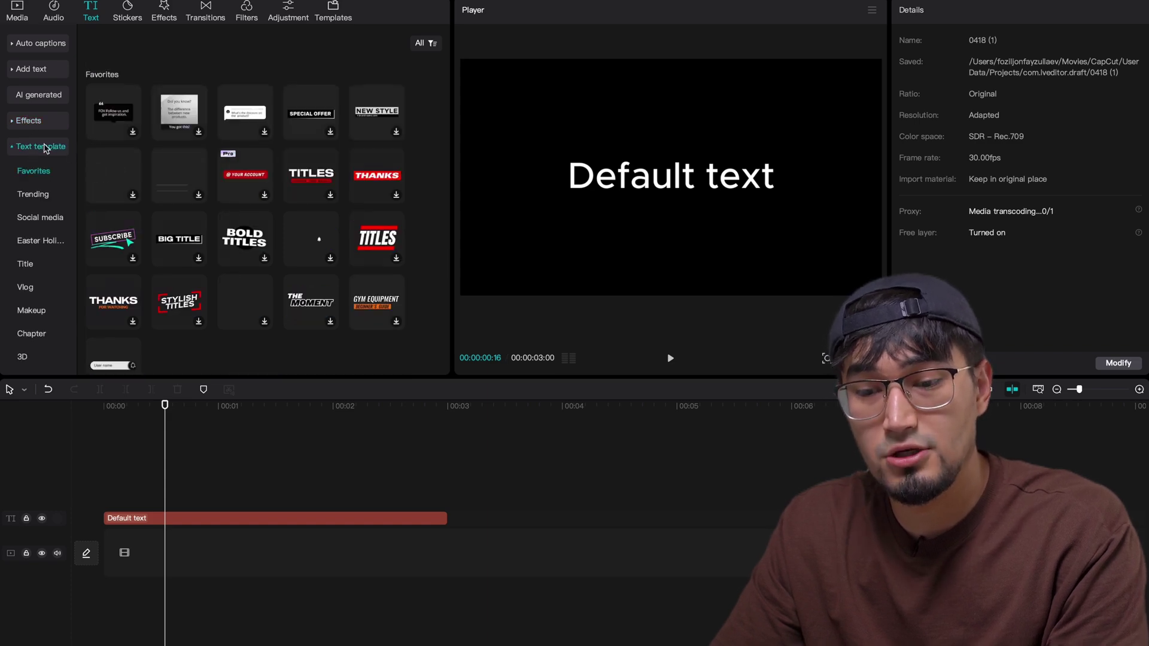
pyautogui.scroll(-3, 31, 189)
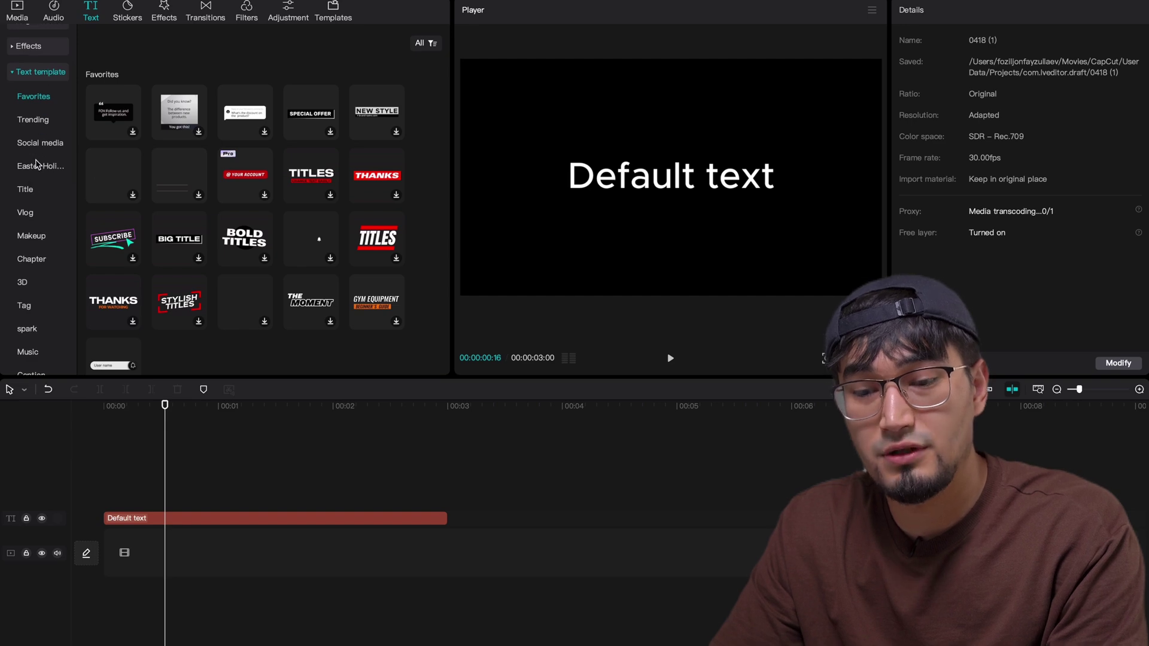
pyautogui.click(40, 144)
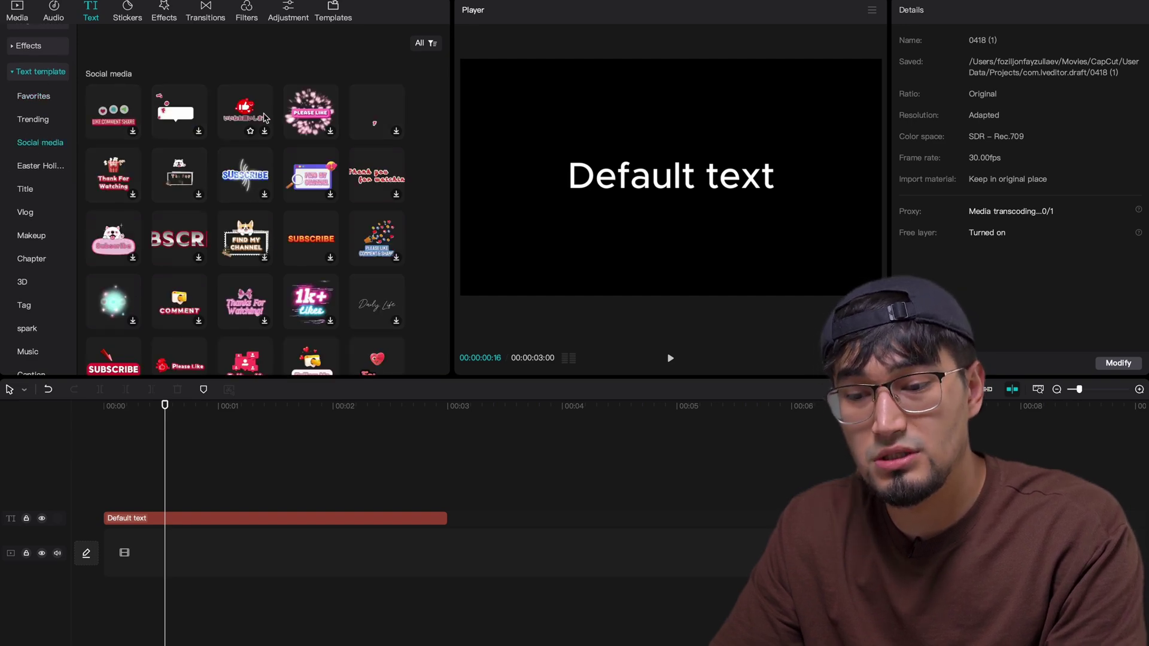
pyautogui.scroll(-10, 150, 209)
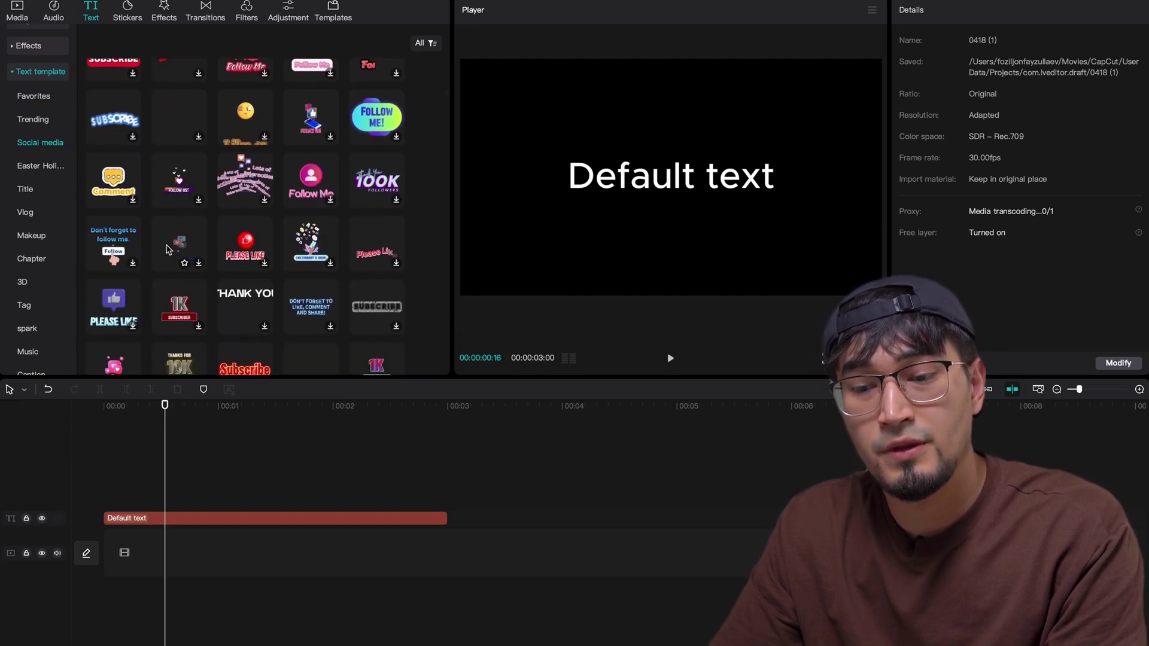
pyautogui.scroll(-5, 169, 250)
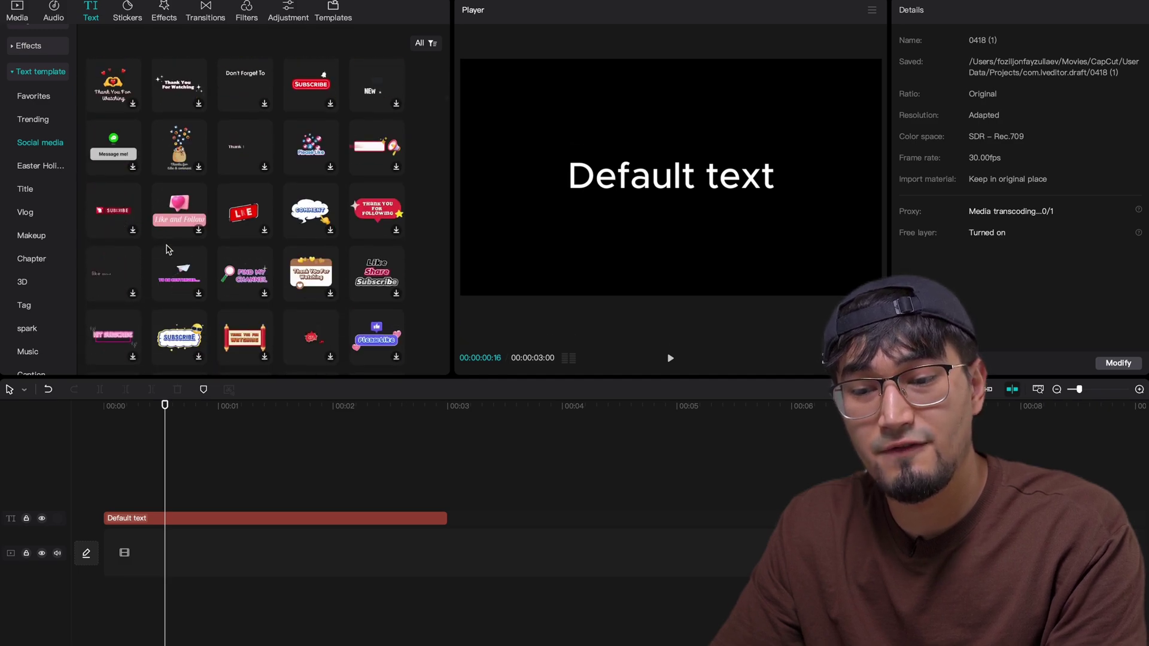
pyautogui.scroll(5, 168, 250)
# Browse the Trending text templates, then scroll through the Favorites set
pyautogui.click(33, 119)
pyautogui.scroll(-2, 134, 103)
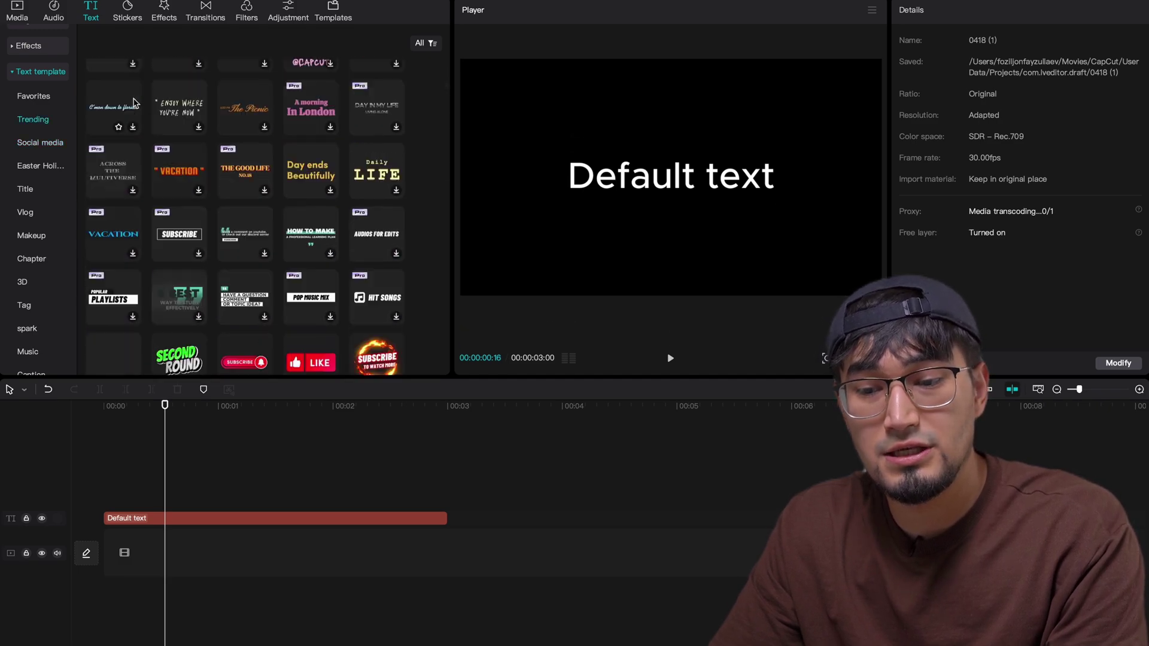
pyautogui.scroll(-3, 134, 103)
pyautogui.click(34, 96)
pyautogui.scroll(-1, 41, 197)
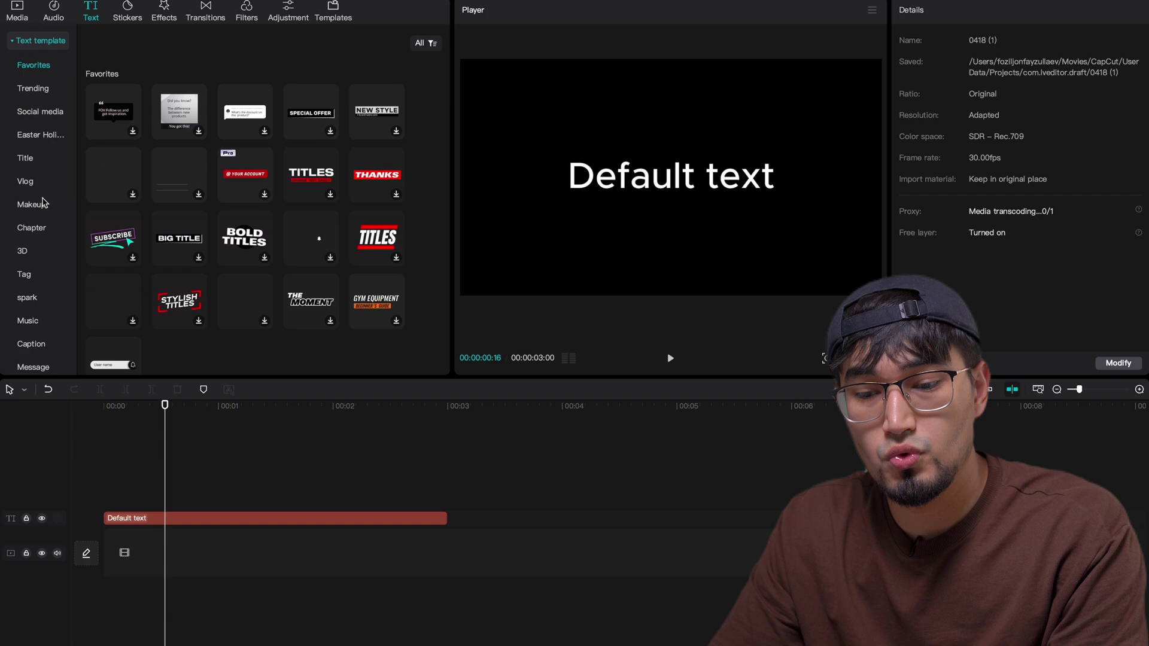
pyautogui.scroll(-8, 33, 308)
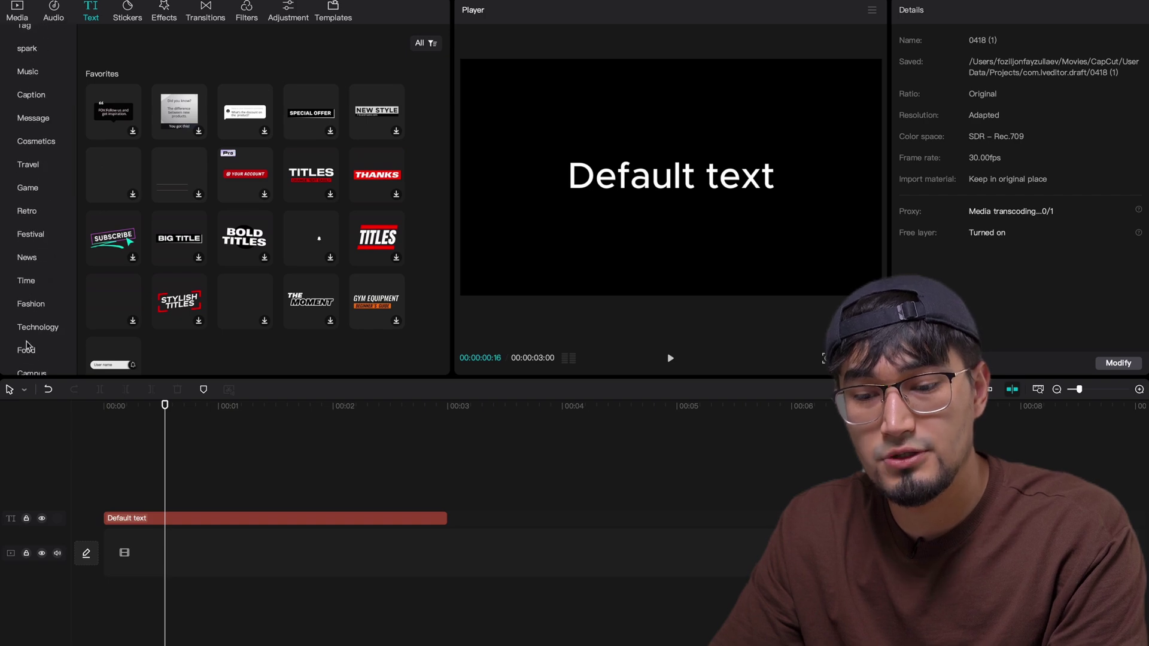
pyautogui.scroll(-2, 27, 346)
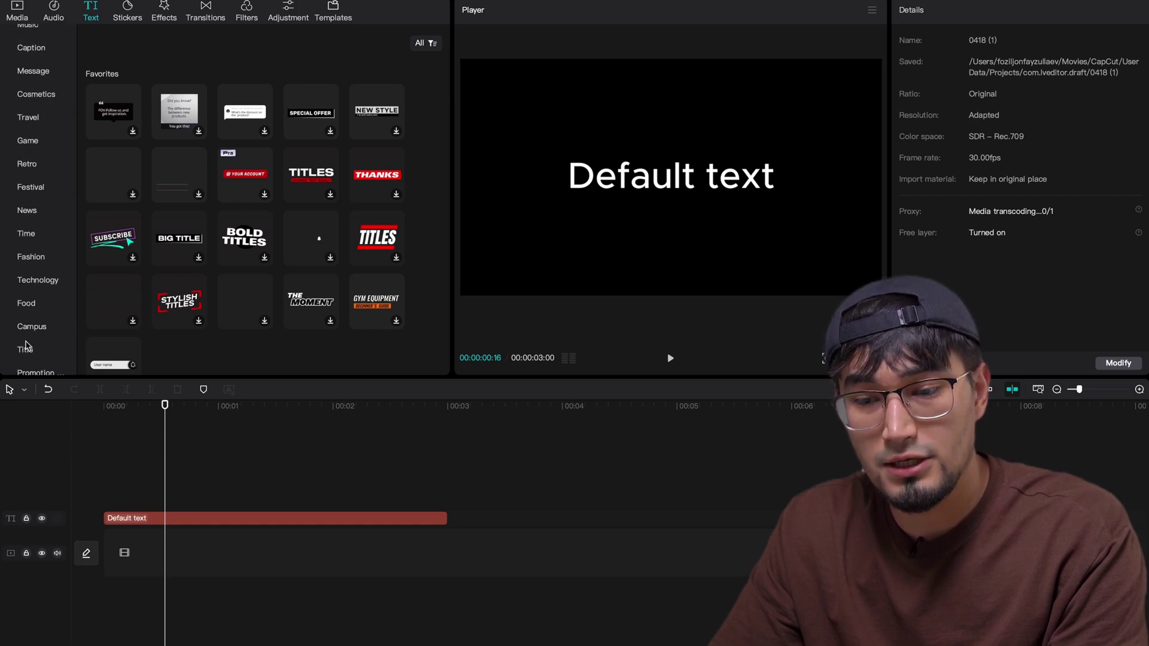
pyautogui.scroll(3, 26, 345)
# Open the Stickers library and search for 'like' stickers
pyautogui.click(127, 11)
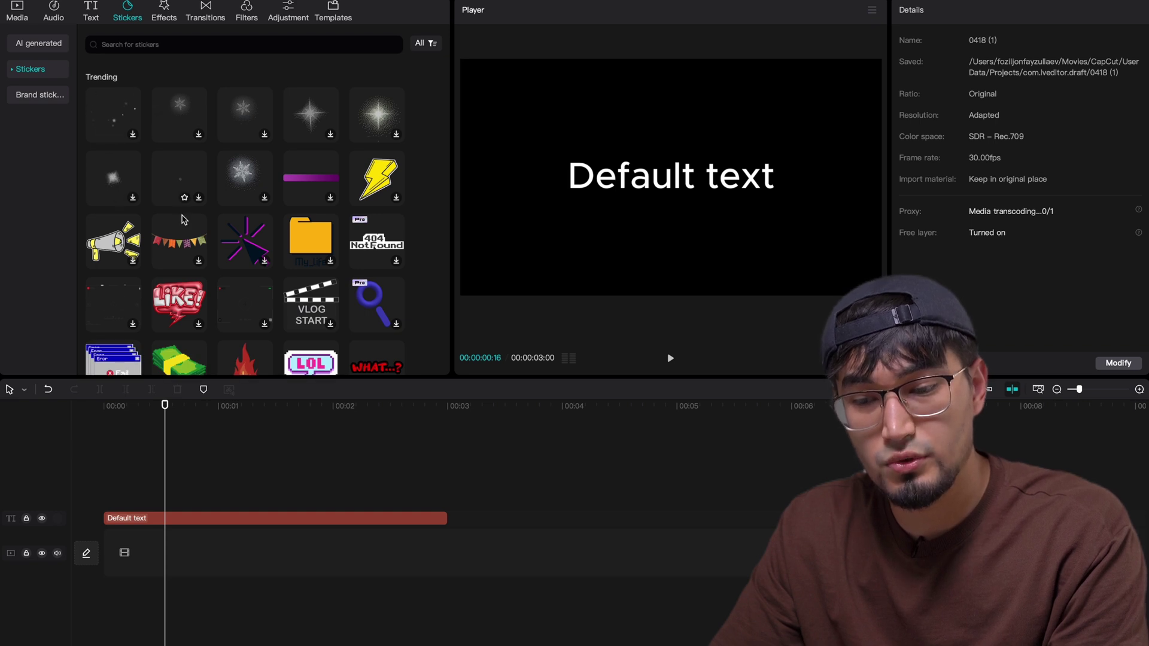
pyautogui.scroll(-5, 184, 219)
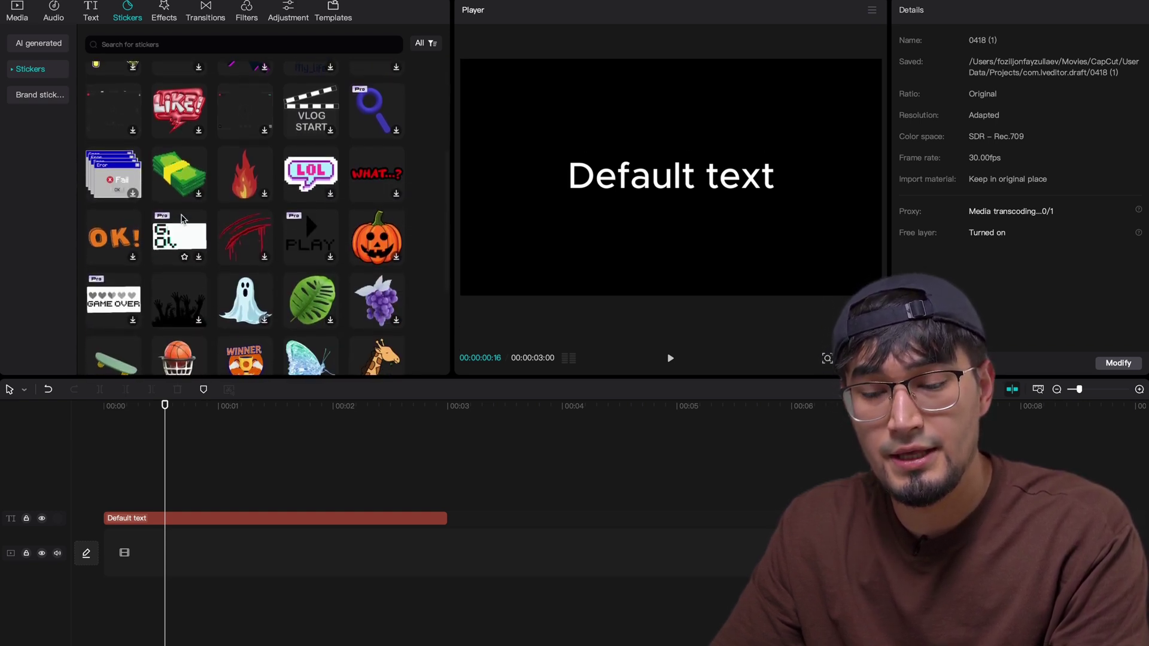
pyautogui.scroll(-5, 181, 219)
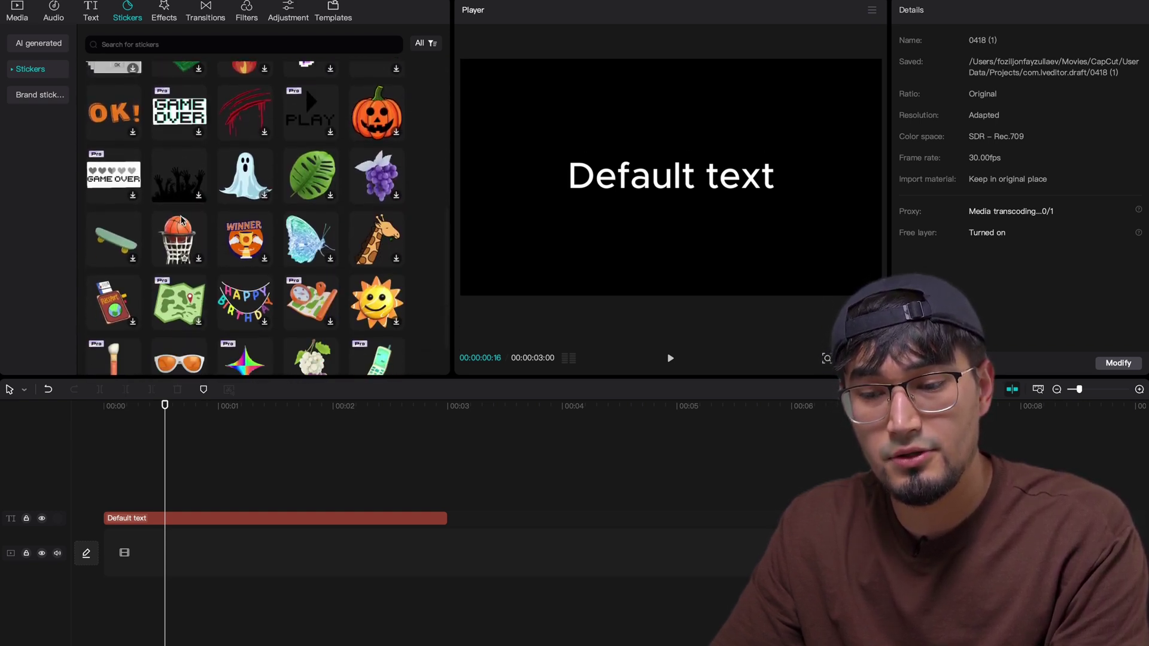
pyautogui.click(181, 45)
pyautogui.write('like')
pyautogui.press('Return')
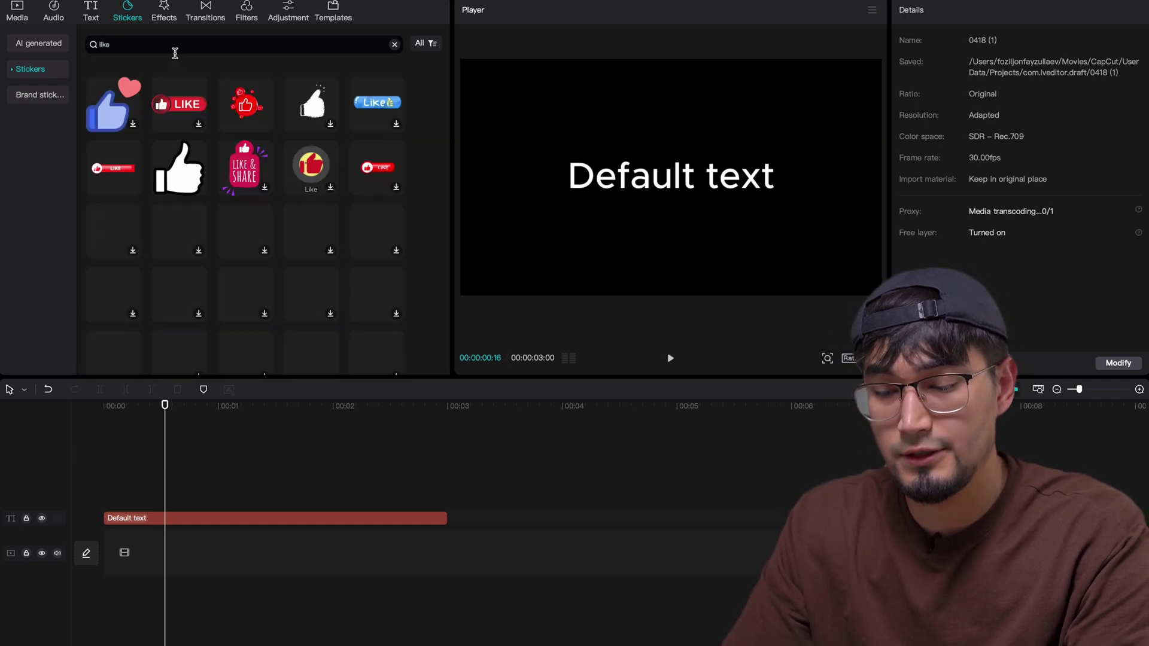
# Replace the sticker search term with 'sub' to find subscribe stickers
pyautogui.click(175, 53)
pyautogui.press('BackSpace')
pyautogui.press('BackSpace')
pyautogui.press('BackSpace')
pyautogui.press('BackSpace')
pyautogui.write('sub')
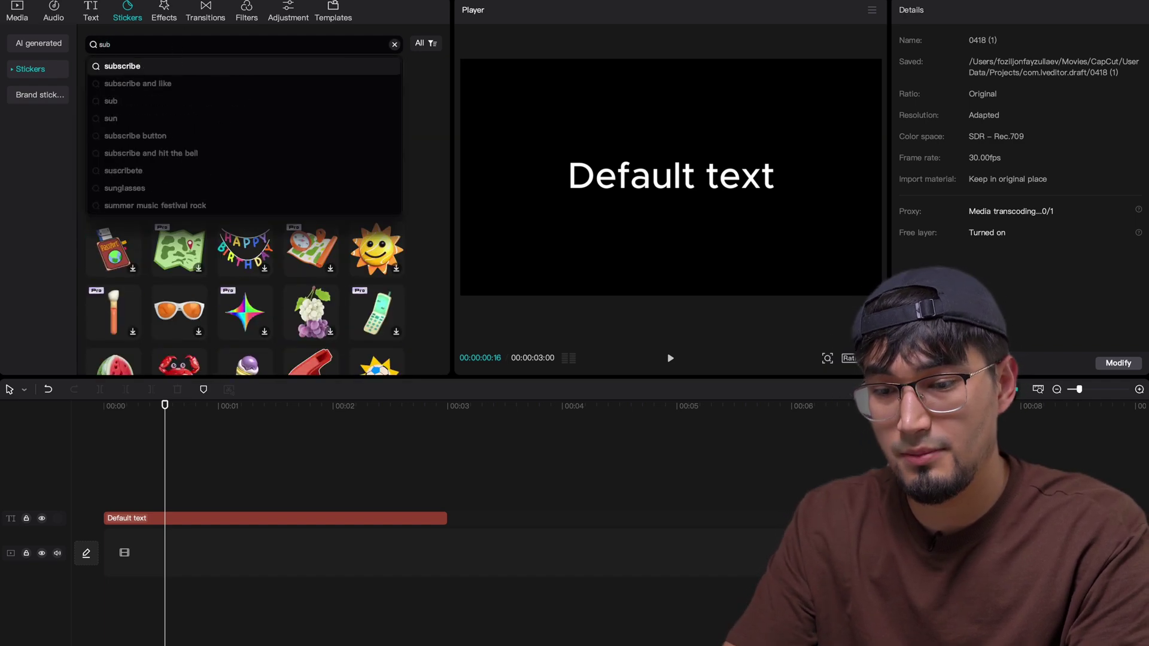
pyautogui.press('Return')
# Open AI generated stickers and enter the prompt 'Cute red toy car'
pyautogui.click(29, 69)
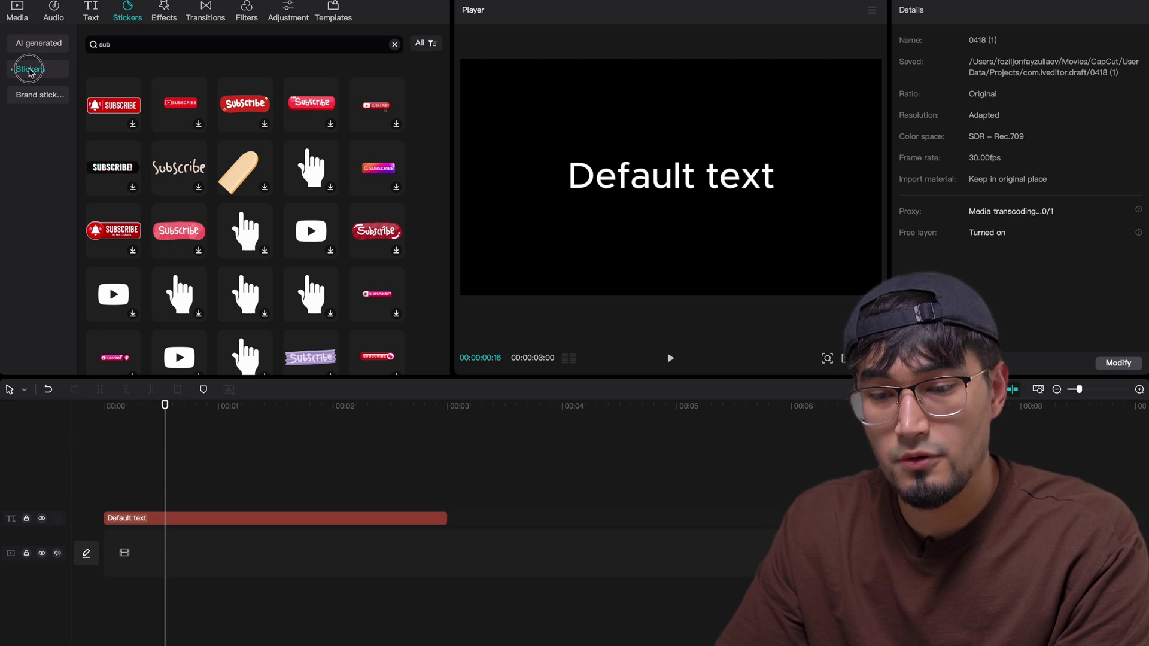
pyautogui.click(38, 43)
pyautogui.click(200, 326)
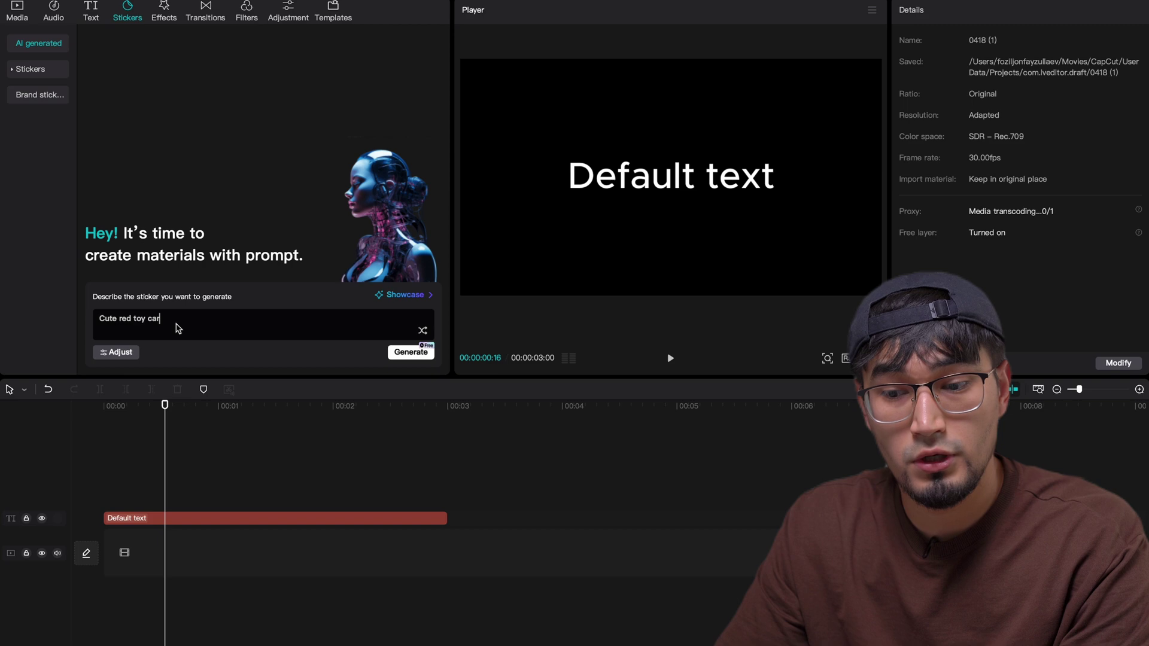
pyautogui.click(166, 18)
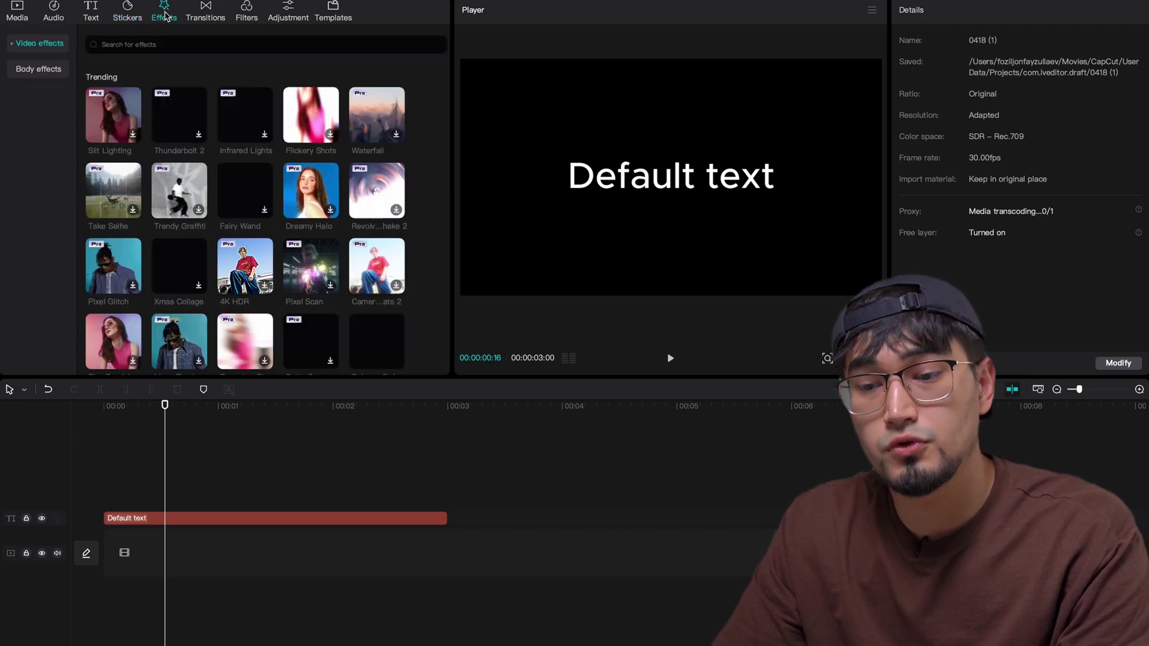
# Browse the Trending video effects and preview Xmas Collage's MERRY CHRISTMAS lettering
pyautogui.click(27, 48)
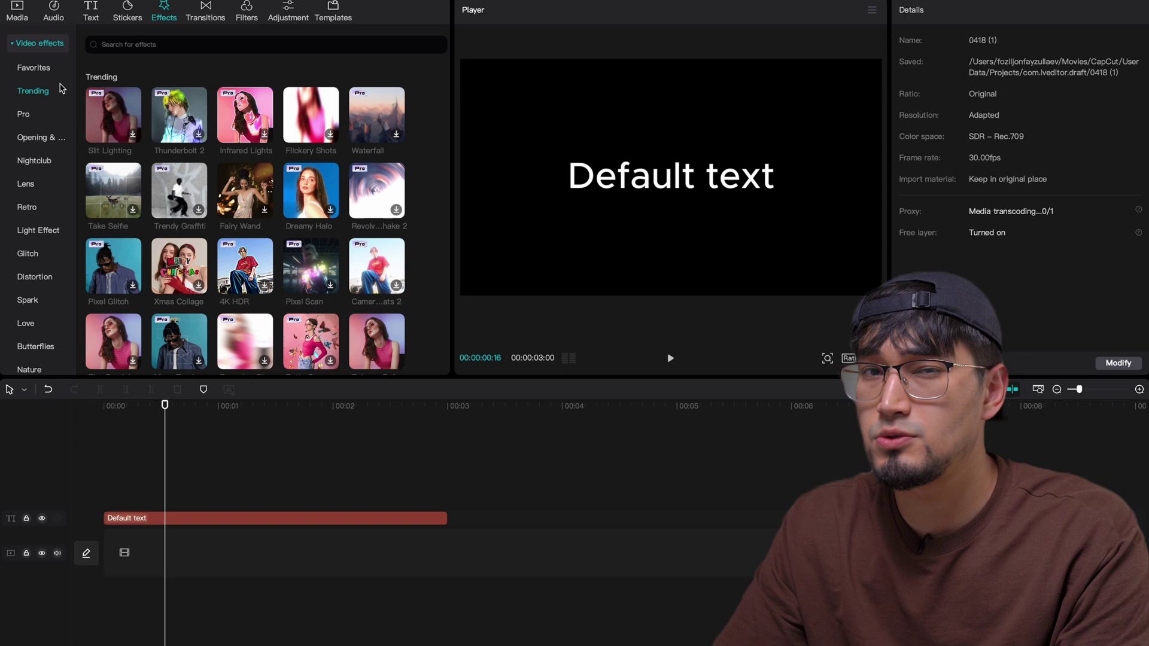
pyautogui.scroll(-2, 177, 186)
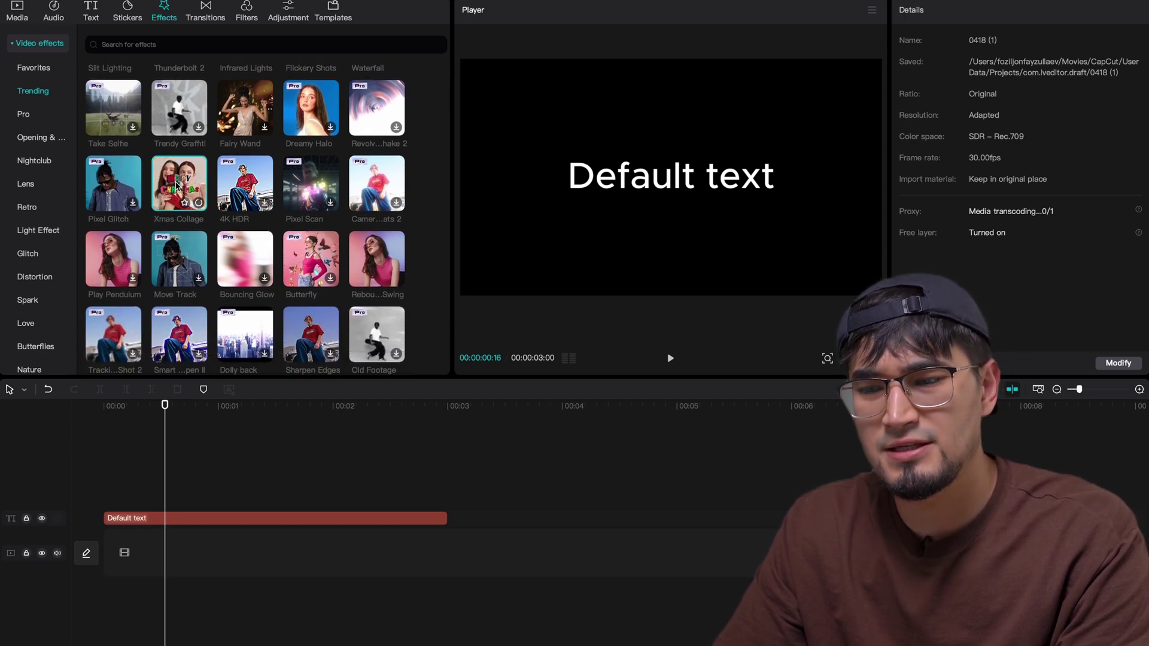
pyautogui.click(172, 193)
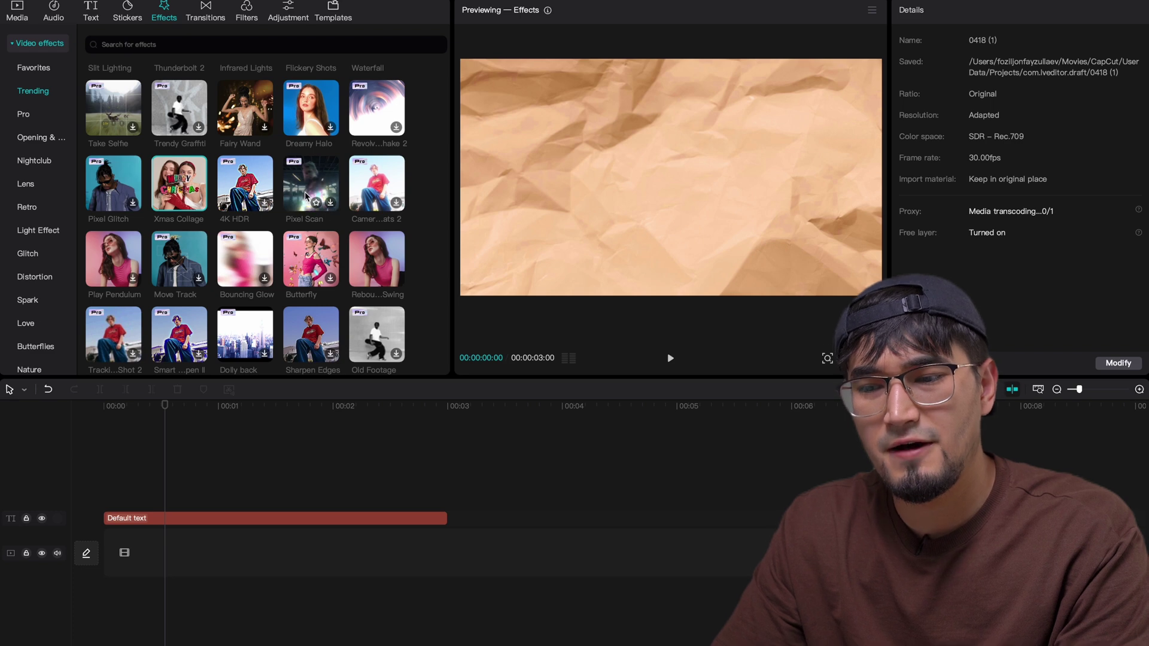
pyautogui.scroll(-1, 340, 195)
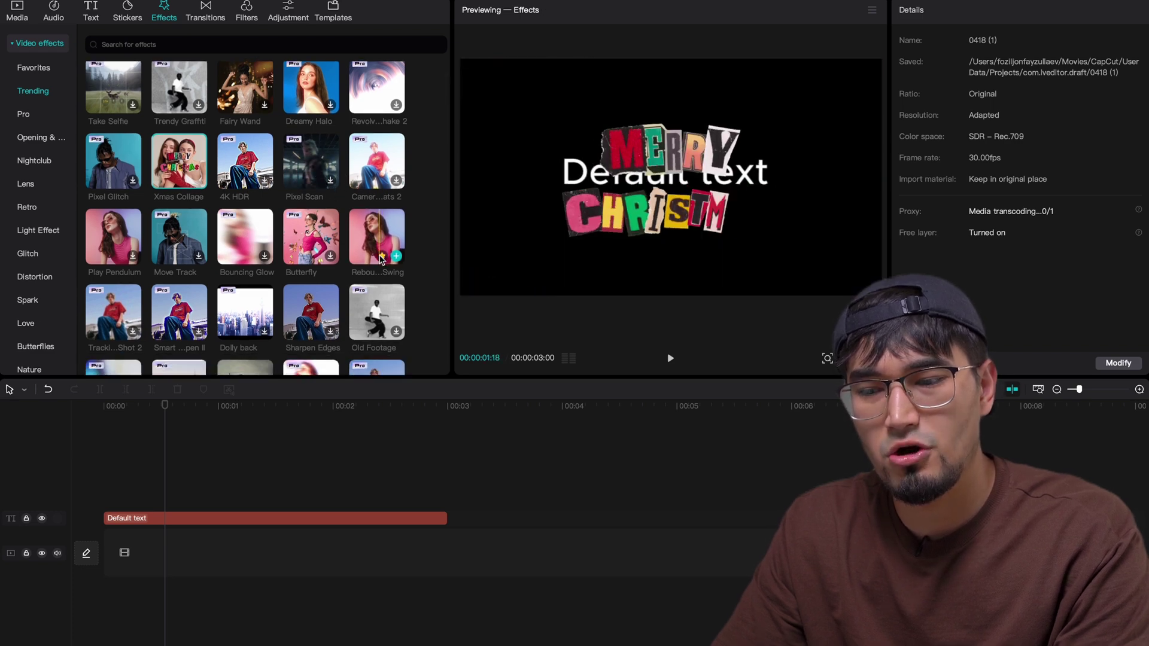
pyautogui.click(37, 69)
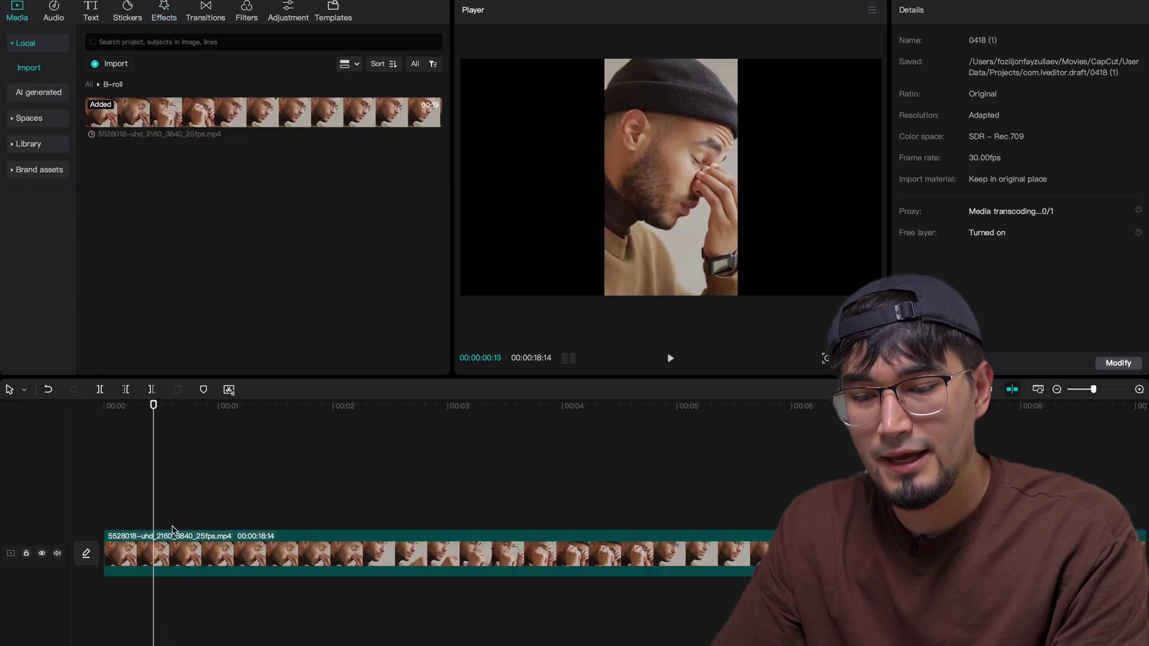
# Select the clip and set the project resolution to 1080 x 1920 in Project settings
pyautogui.click(195, 536)
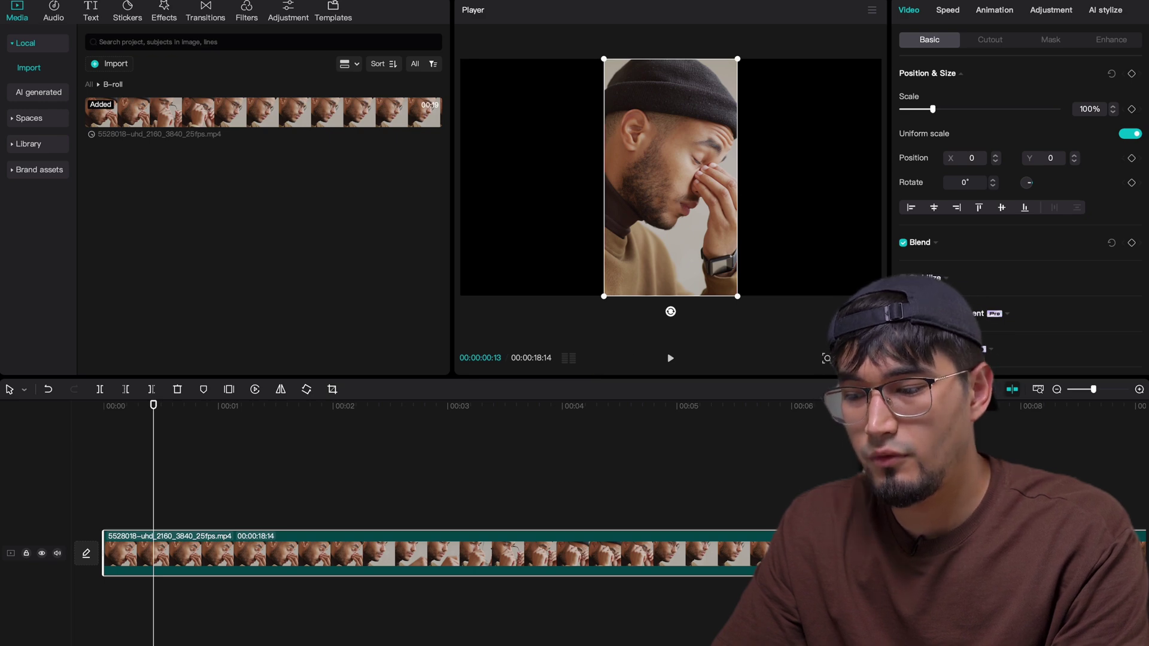
pyautogui.click(828, 358)
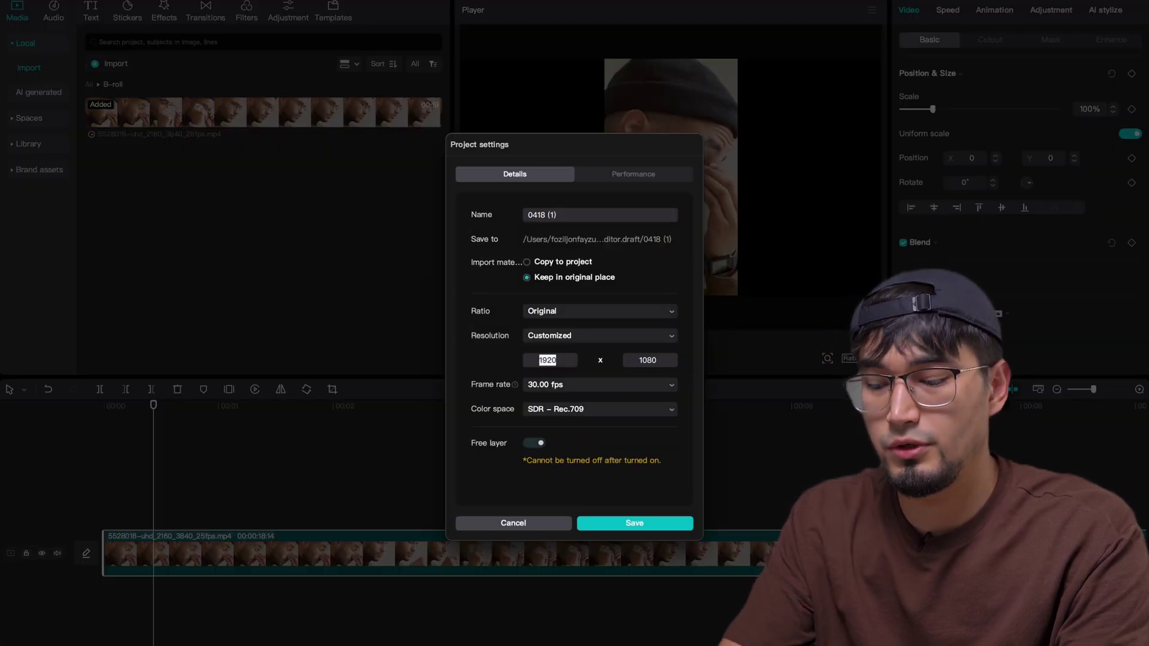
pyautogui.write('1080')
pyautogui.press('Tab')
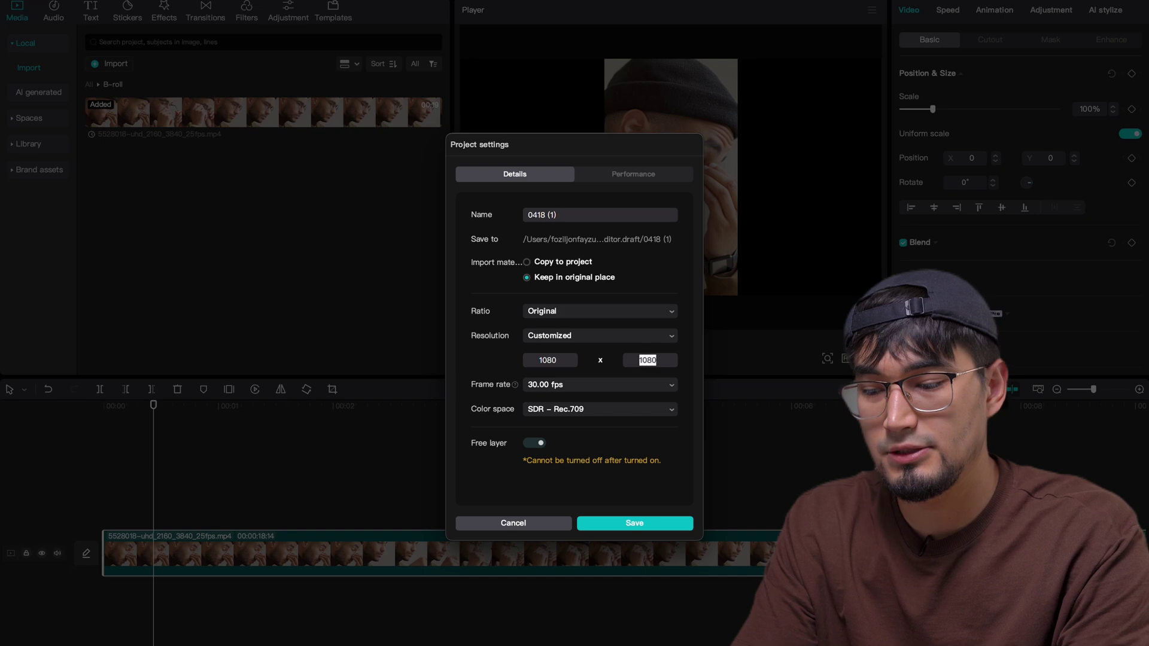
pyautogui.write('1920')
pyautogui.press('Return')
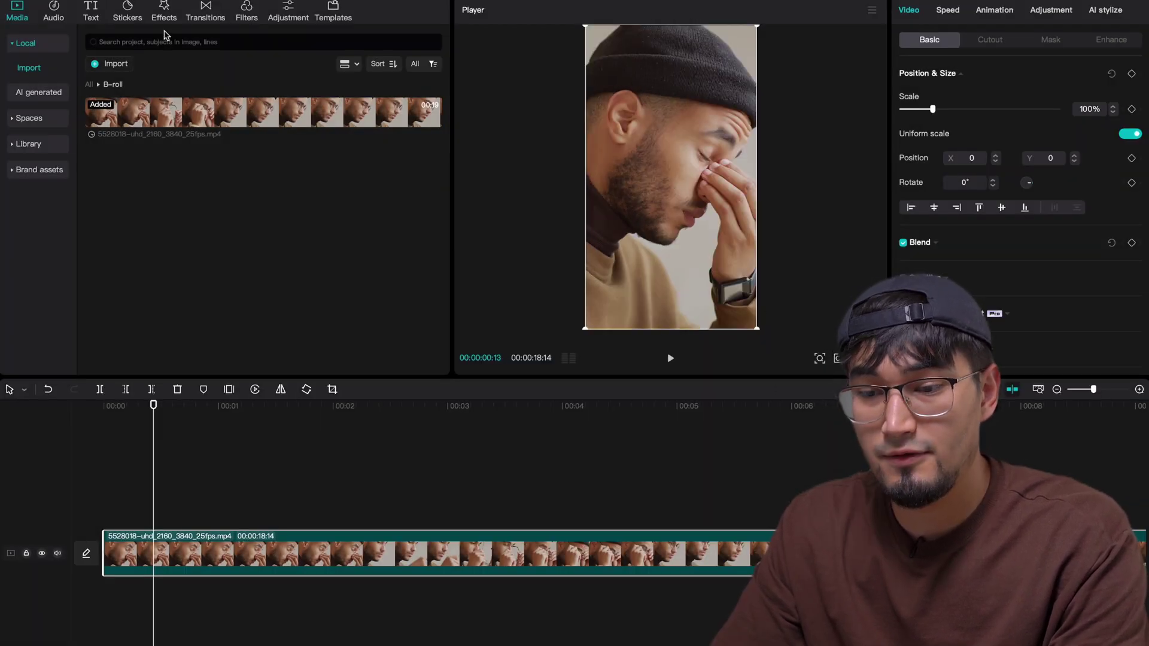
# Browse the video effects, downloading Explosion and previewing Spark and Halo without applying any
pyautogui.click(174, 11)
pyautogui.click(169, 122)
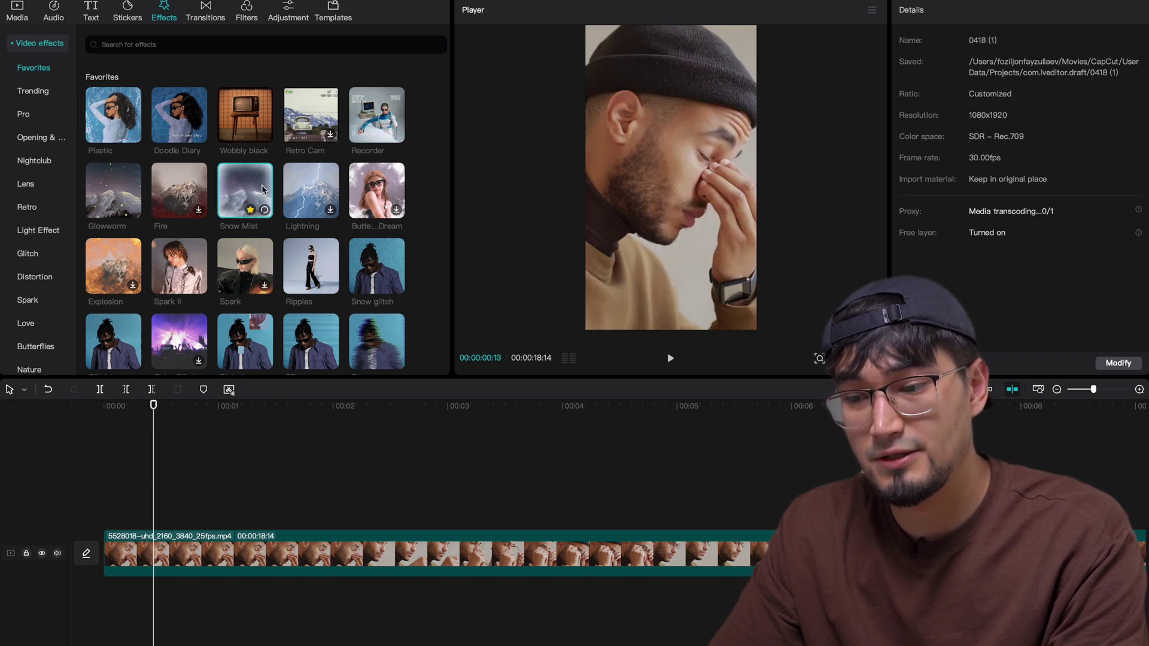
pyautogui.scroll(-1, 309, 195)
pyautogui.scroll(-1, 309, 196)
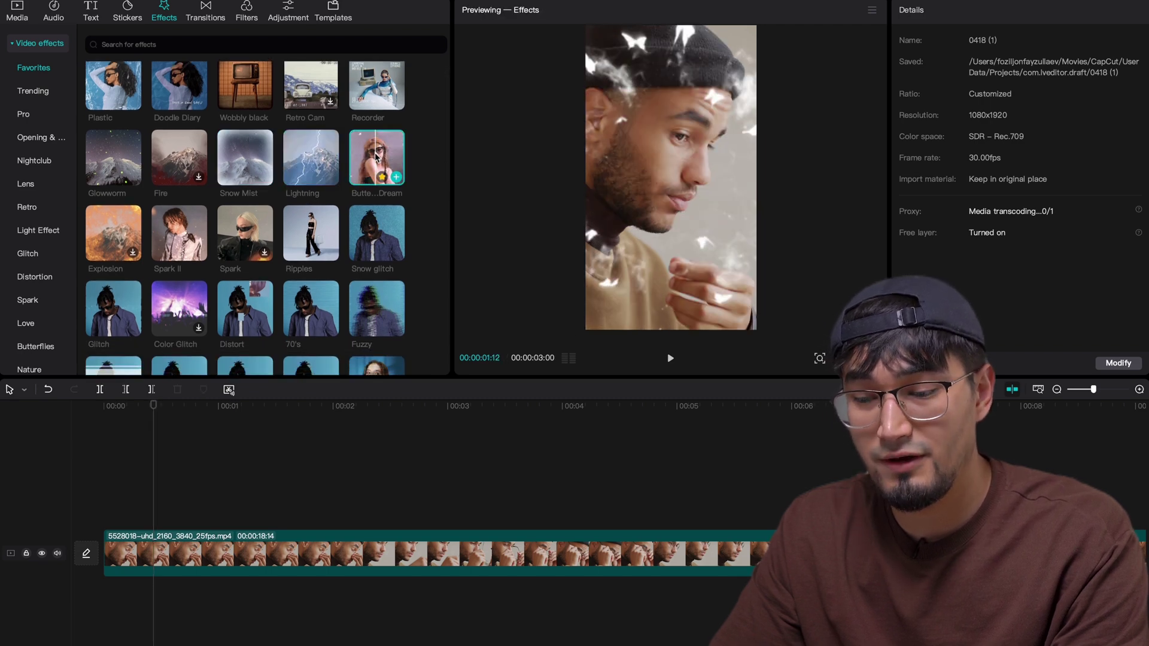
pyautogui.click(118, 234)
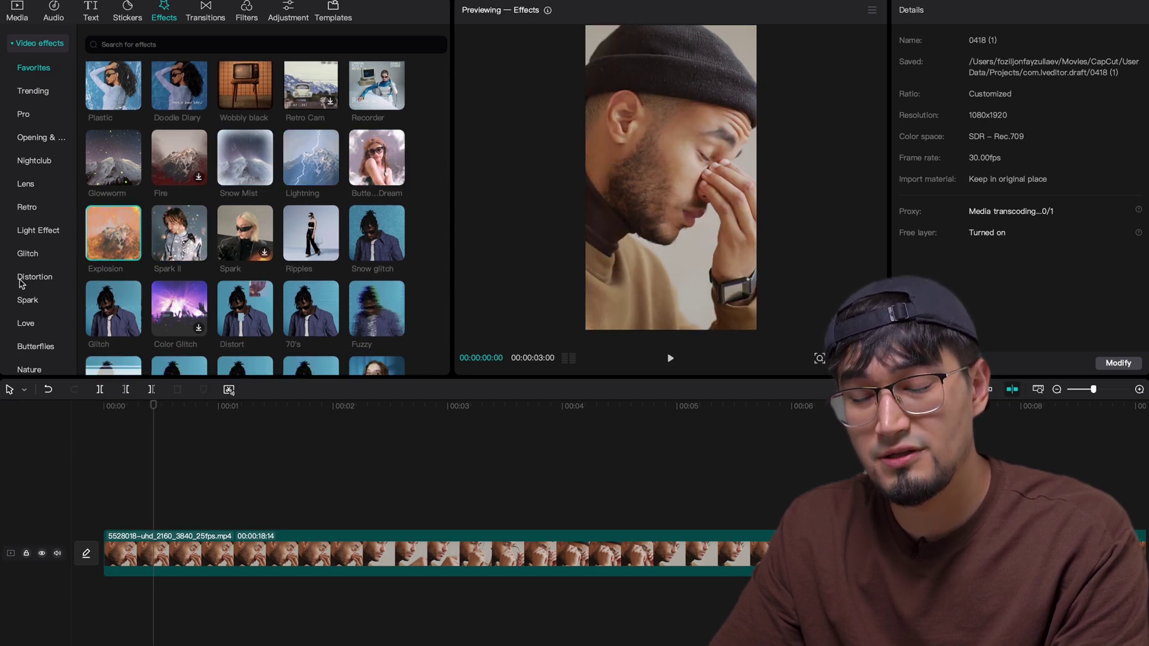
pyautogui.click(245, 233)
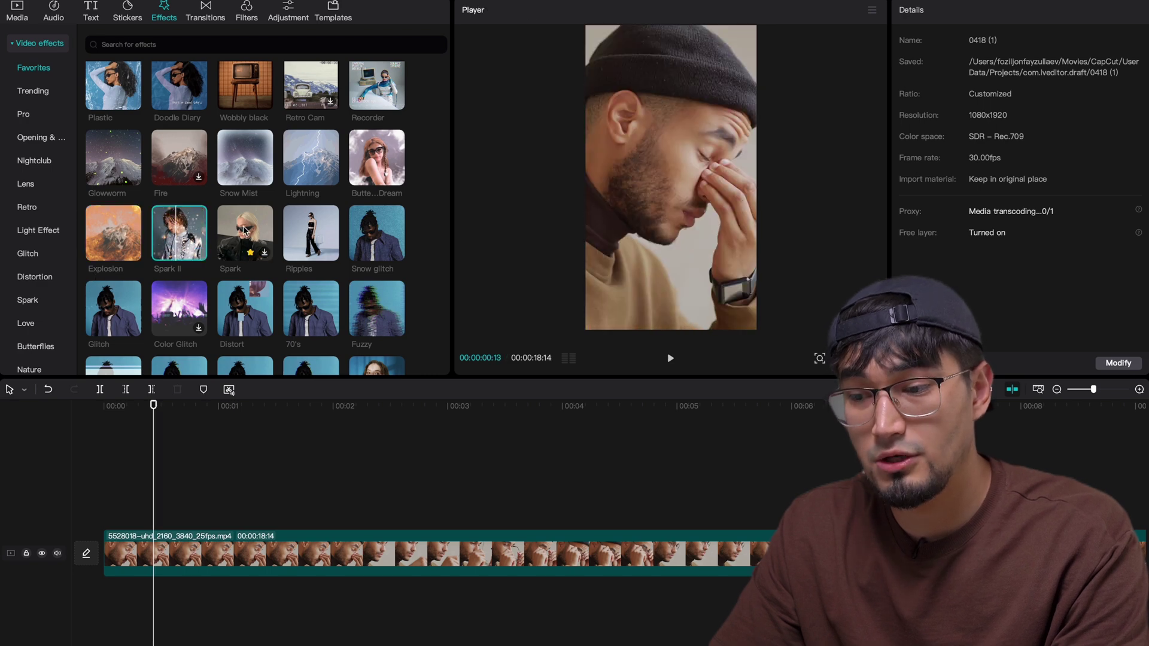
pyautogui.scroll(-2, 246, 244)
pyautogui.scroll(-4, 245, 244)
pyautogui.click(308, 244)
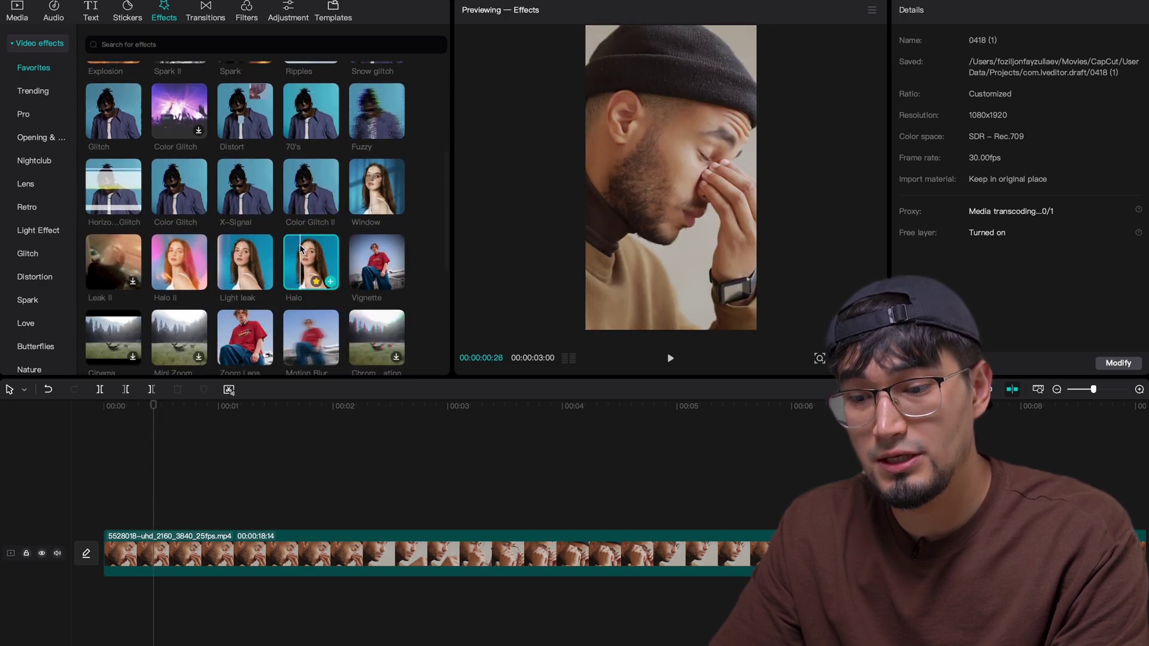
# Scroll the transitions, try Glare II, and browse the Distortion and Glitch categories
pyautogui.click(206, 11)
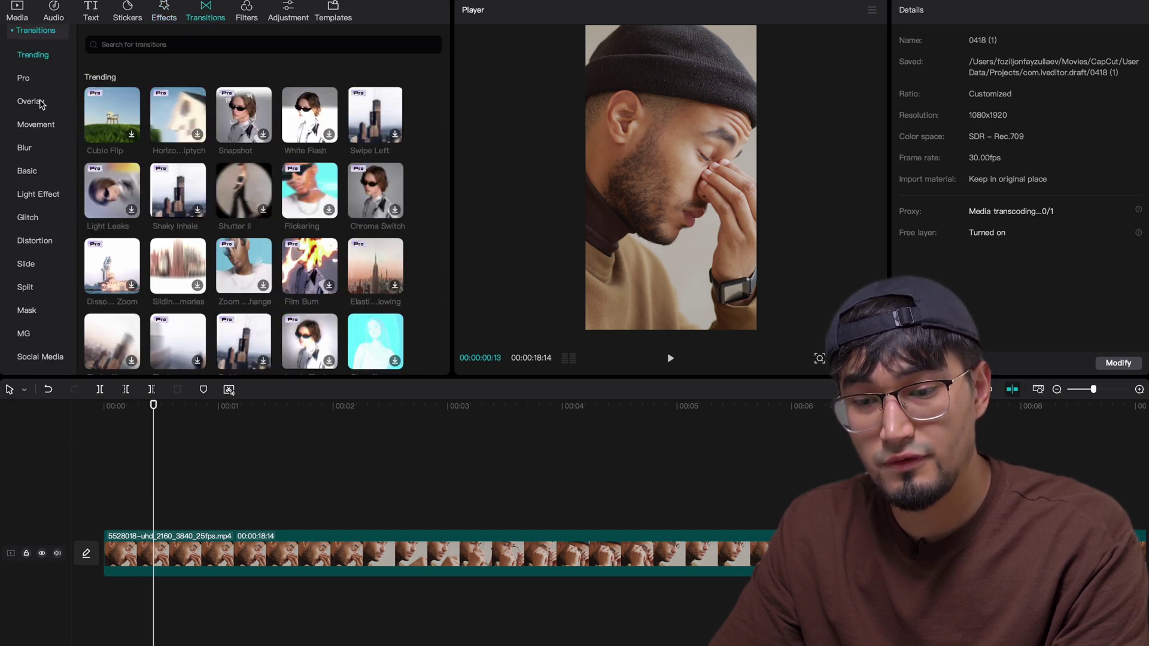
pyautogui.scroll(-5, 241, 208)
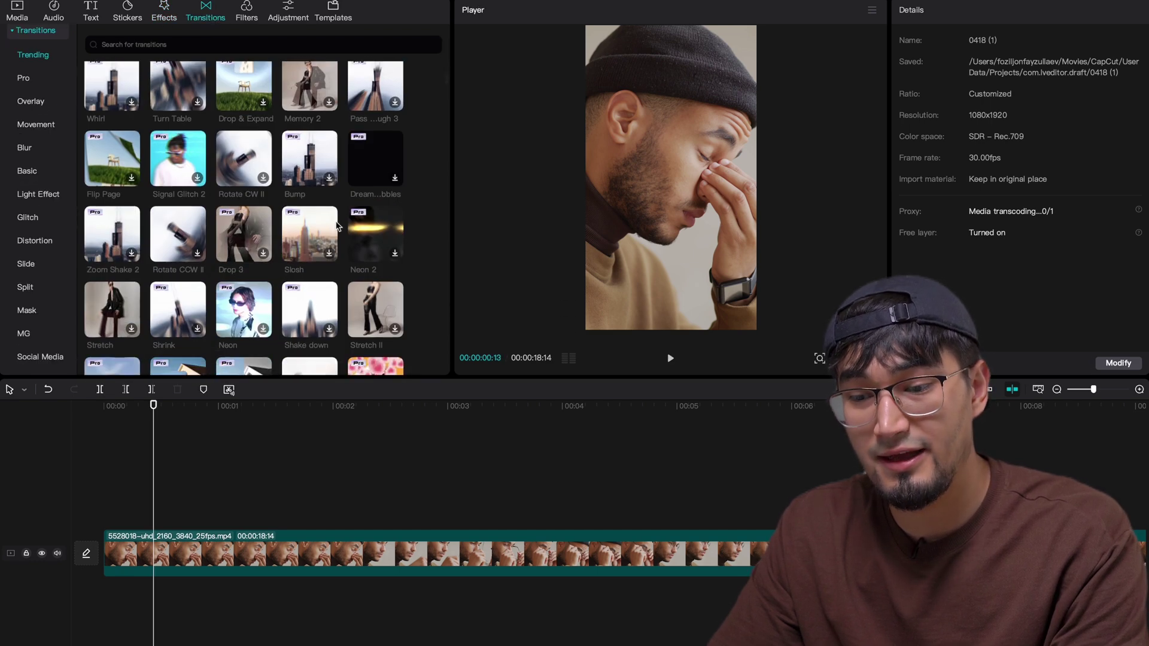
pyautogui.scroll(-3, 299, 221)
pyautogui.click(246, 210)
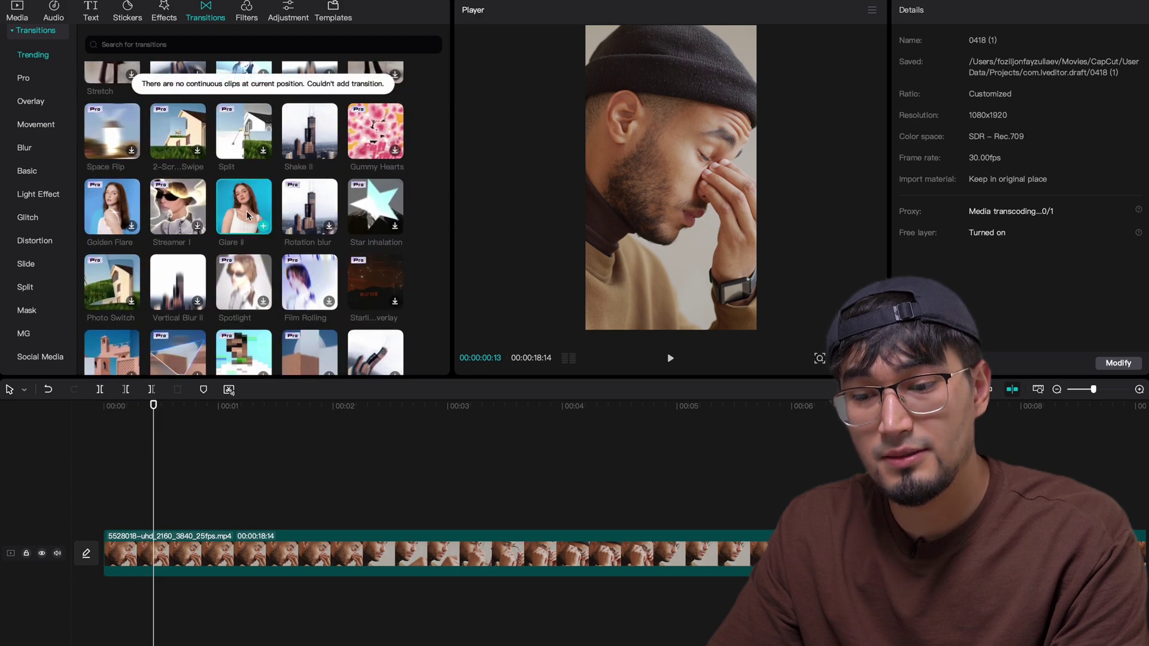
pyautogui.scroll(-4, 216, 234)
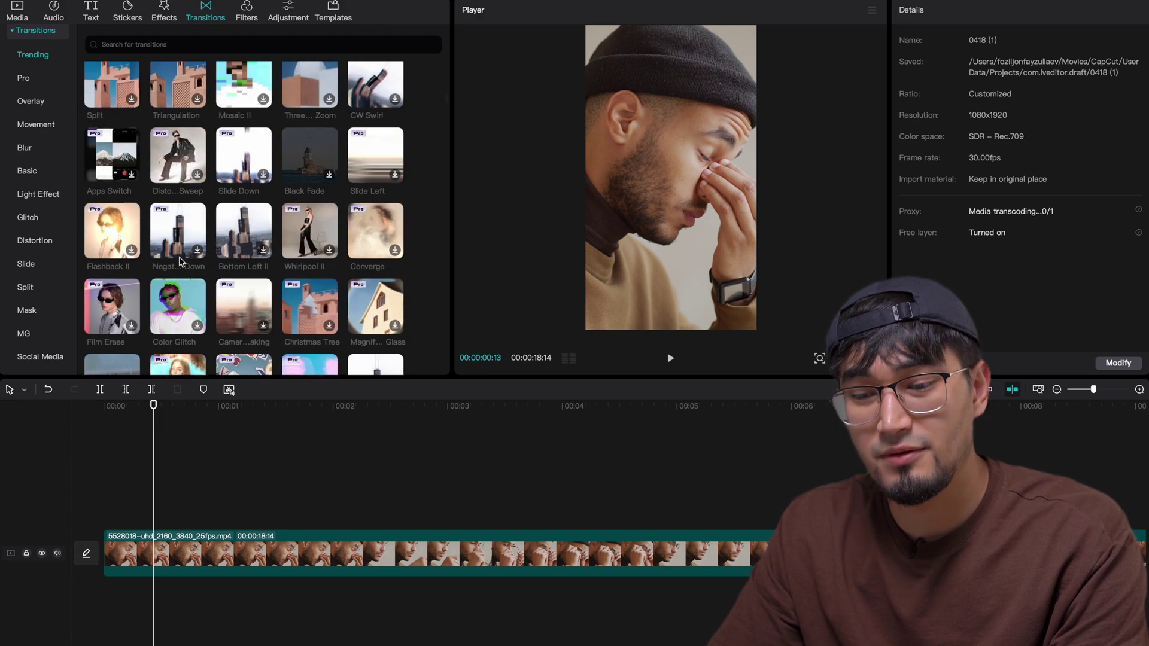
pyautogui.scroll(-4, 180, 261)
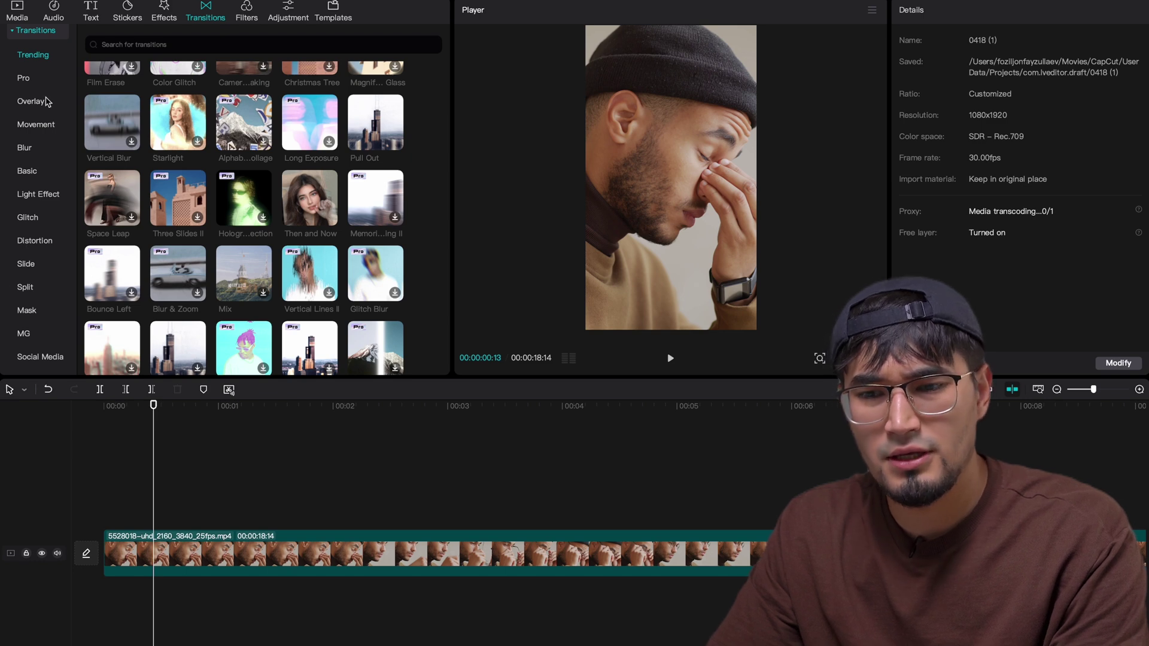
pyautogui.click(33, 244)
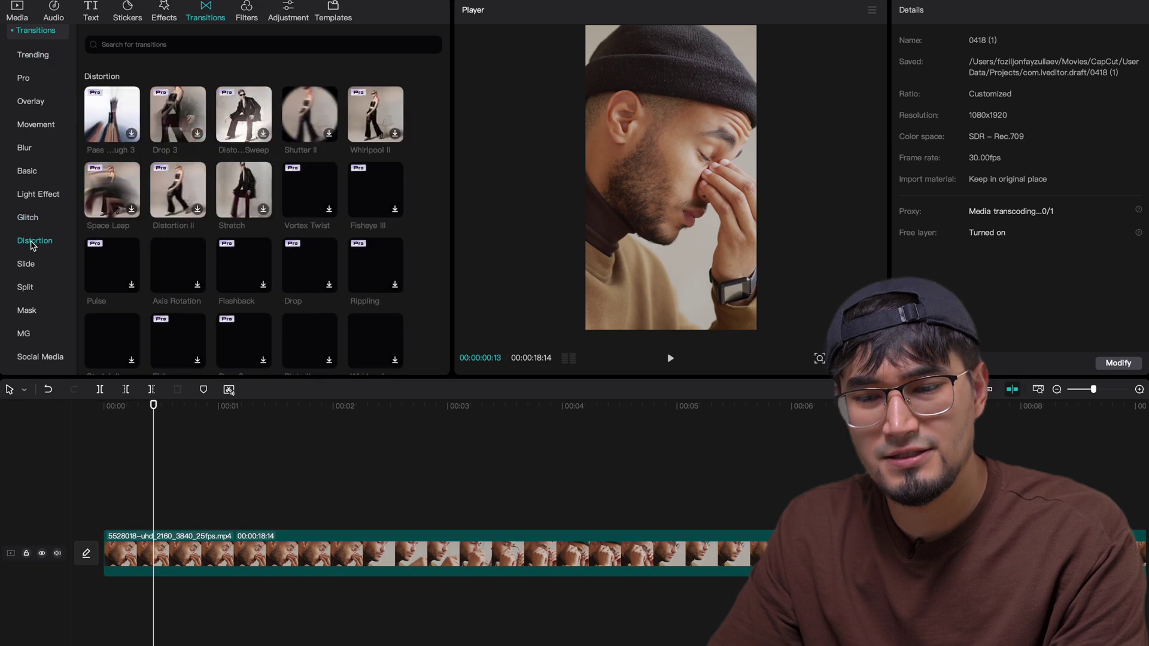
pyautogui.click(28, 219)
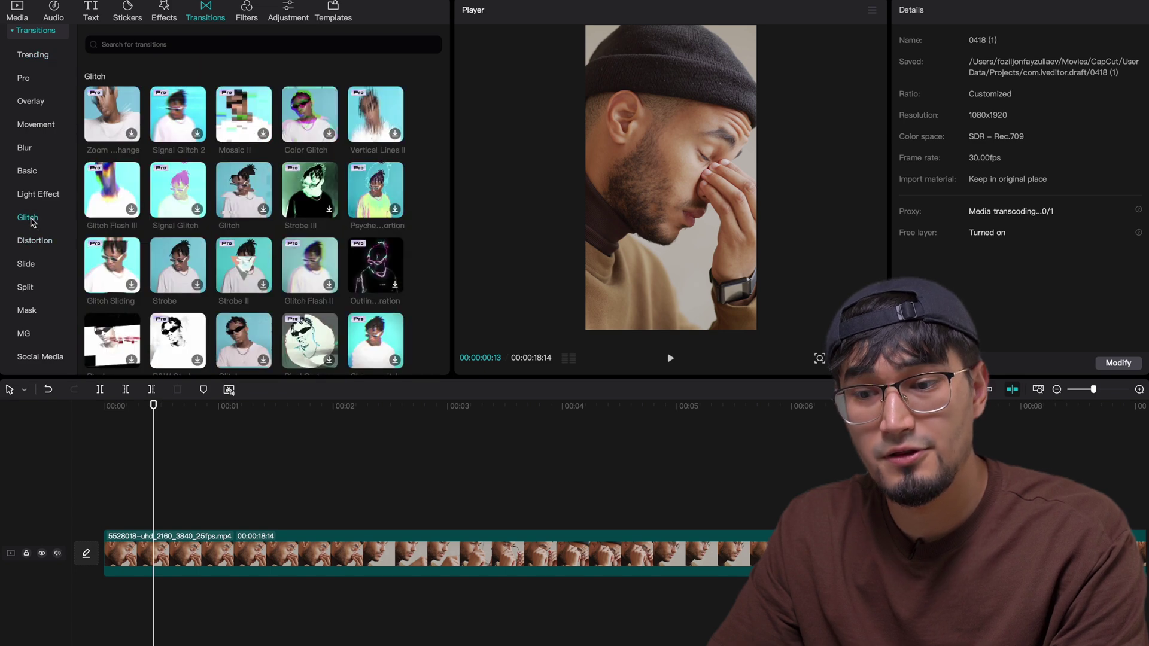
pyautogui.click(248, 11)
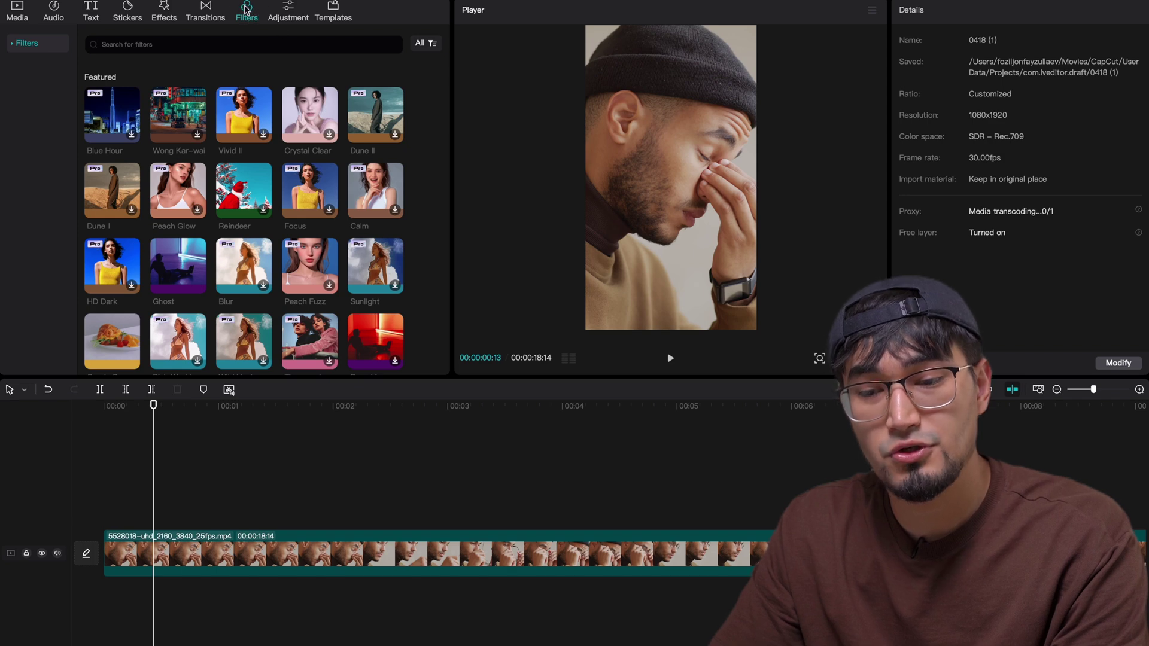
# Drag the Candy Cane filter above the clip's first three seconds and lower its strength to 12
pyautogui.click(35, 42)
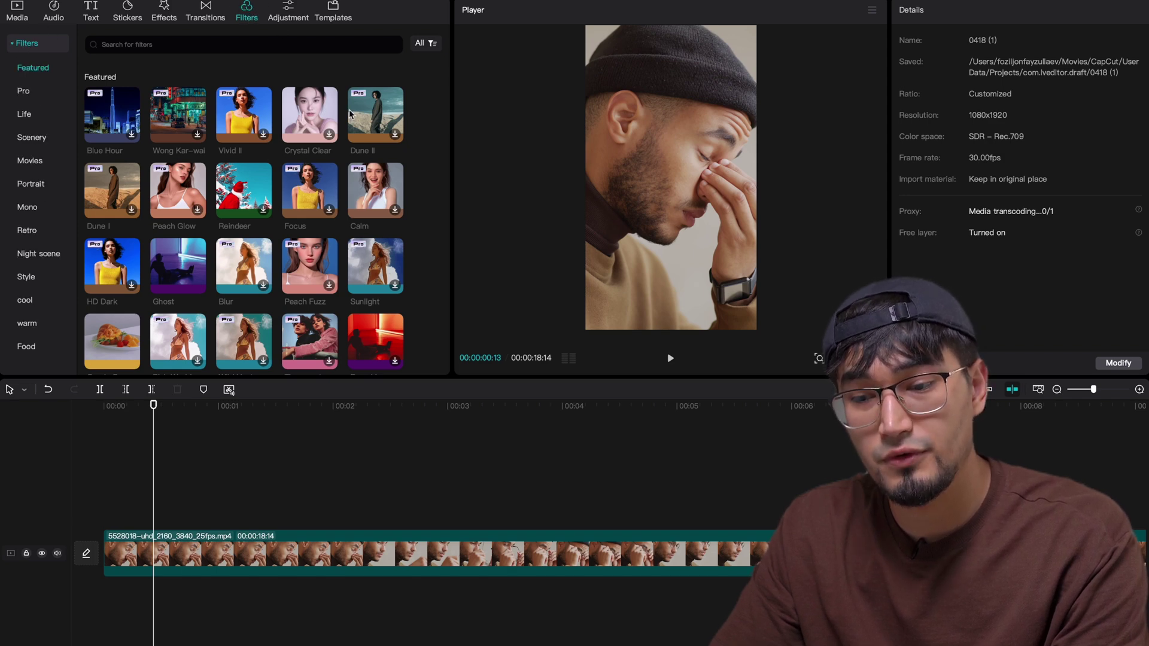
pyautogui.scroll(-2, 324, 258)
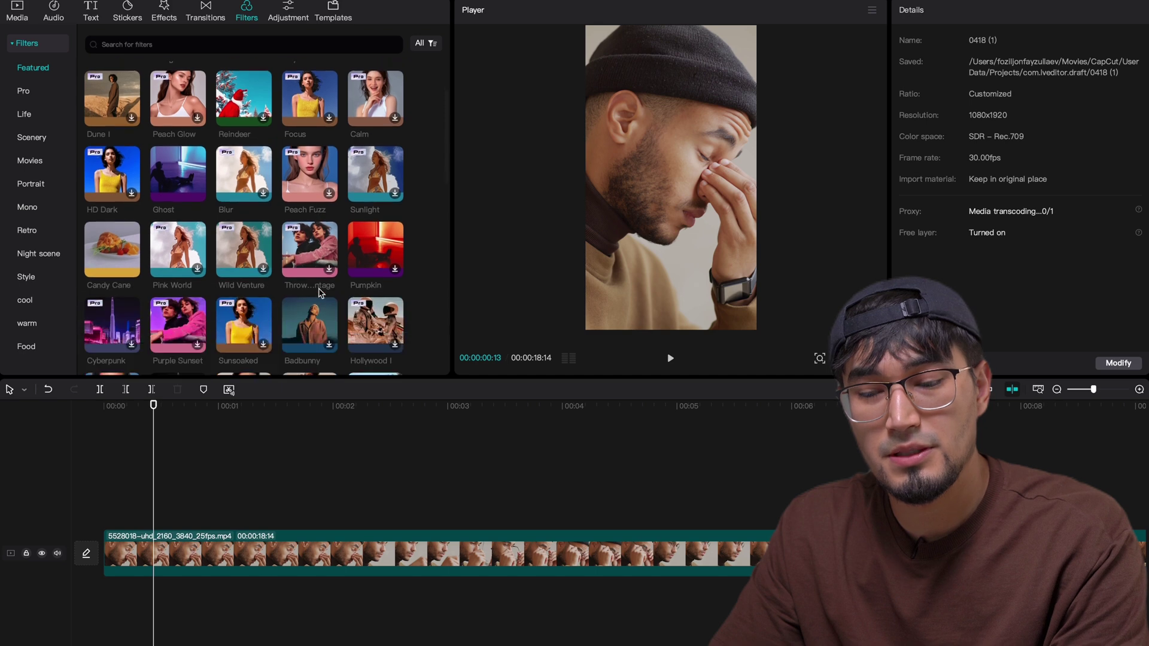
pyautogui.moveTo(135, 264); pyautogui.dragTo(120, 500)
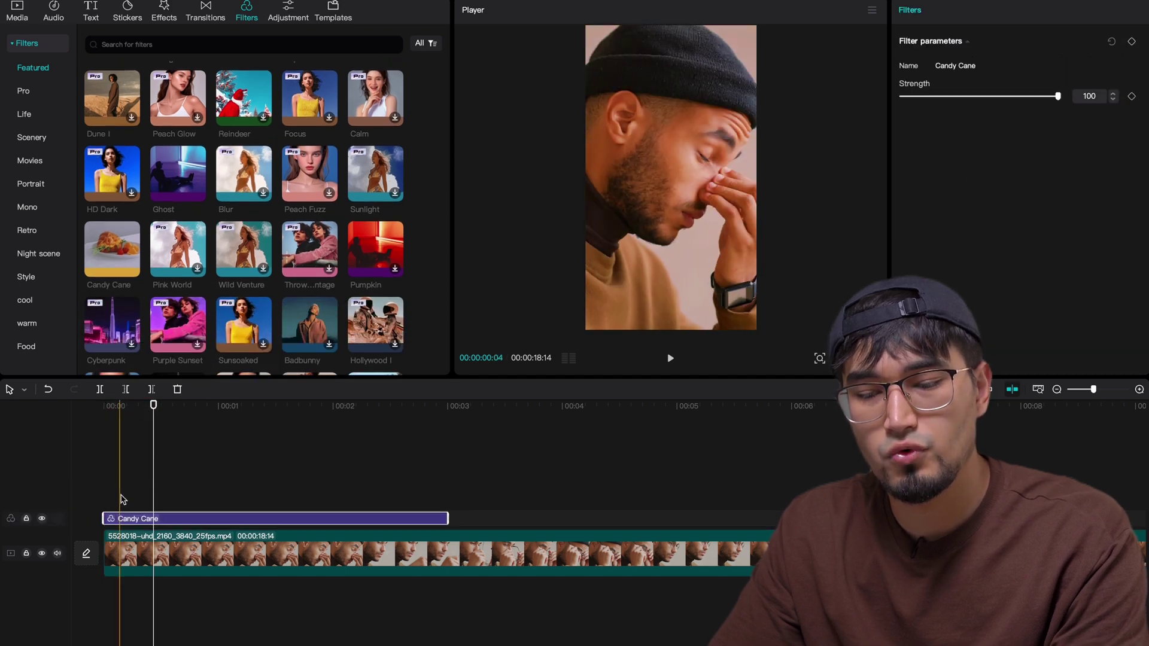
pyautogui.click(120, 503)
pyautogui.click(158, 506)
pyautogui.click(181, 517)
pyautogui.click(176, 505)
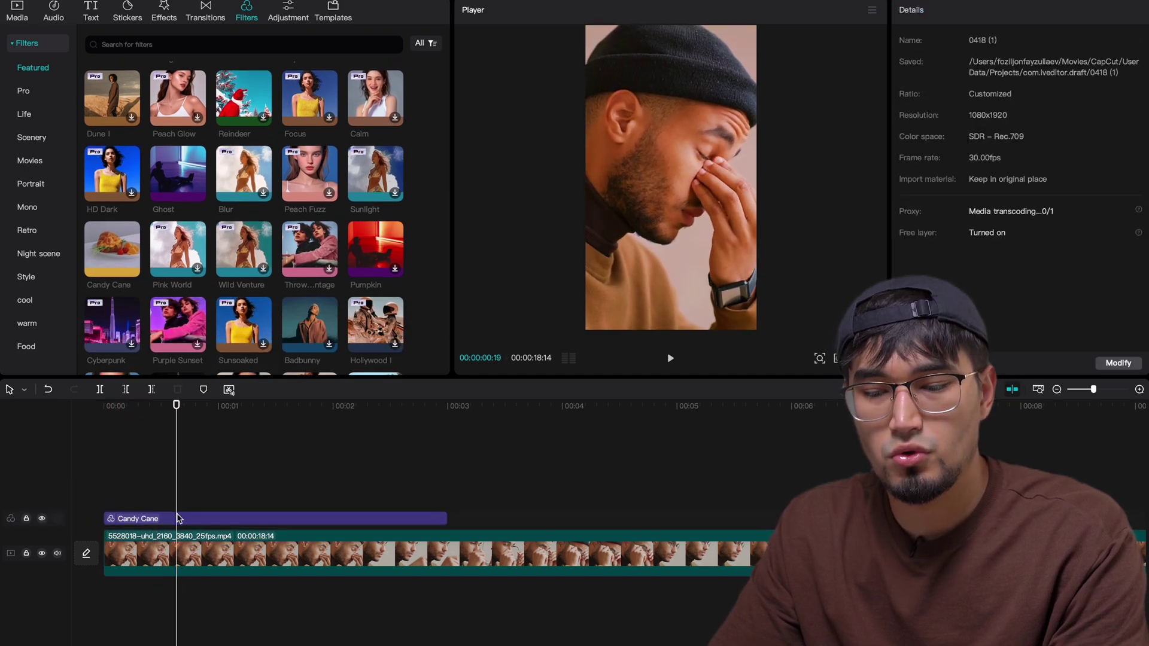
pyautogui.click(179, 518)
pyautogui.moveTo(1019, 99); pyautogui.dragTo(922, 99)
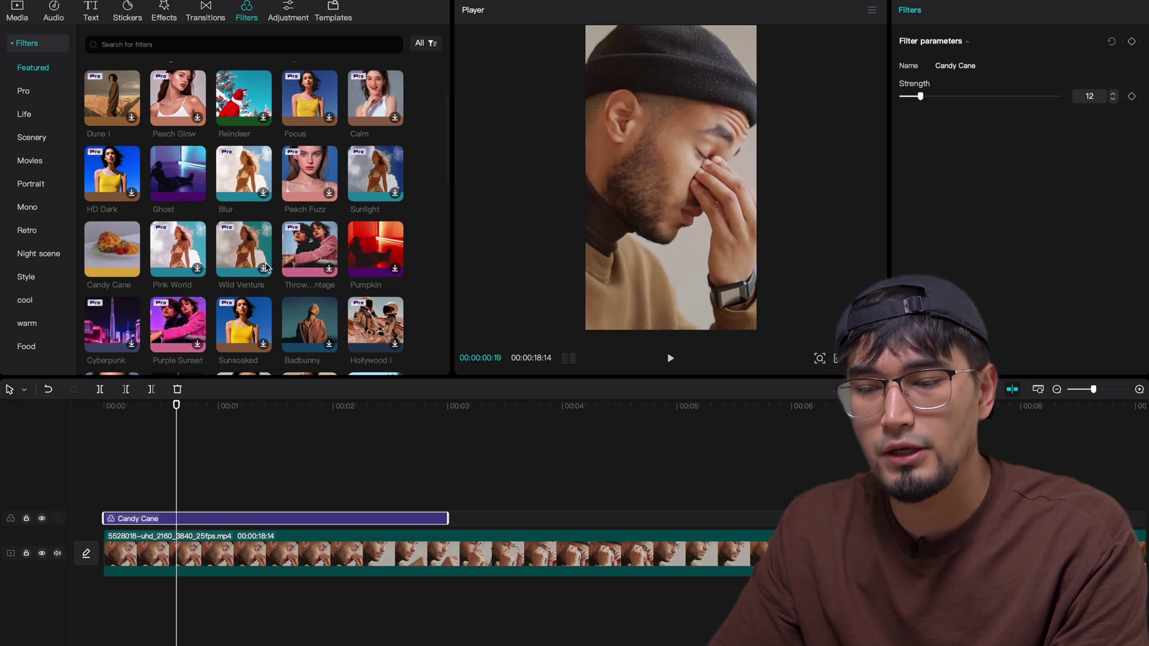
pyautogui.click(294, 18)
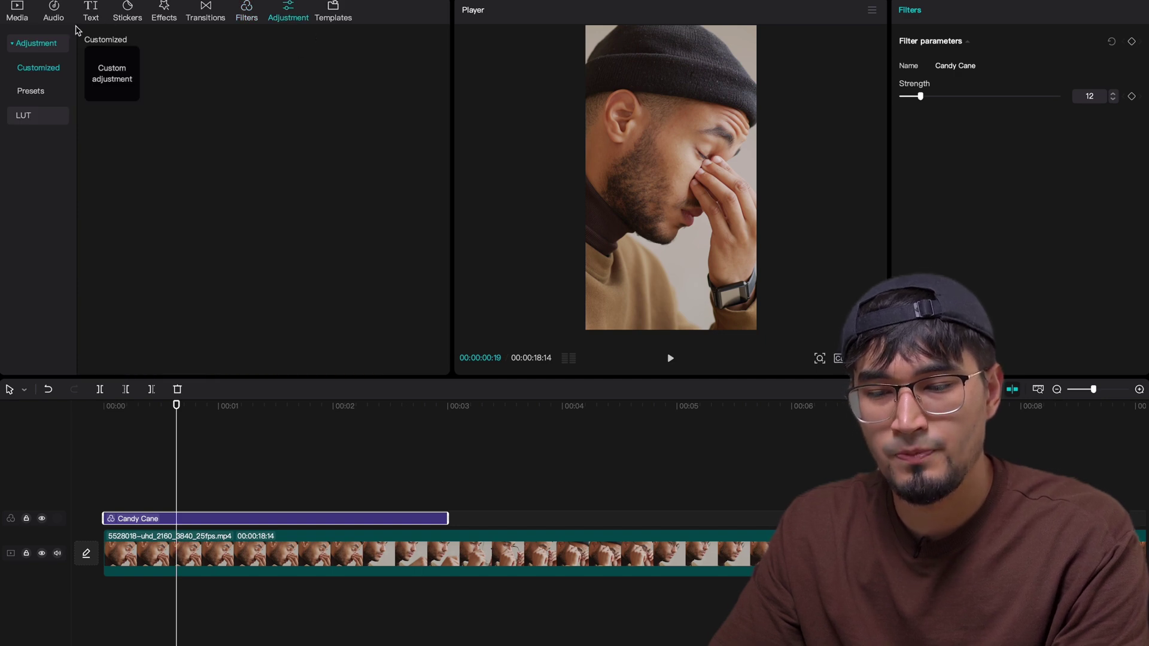
# Open the Adjustment LUT collection and cancel the Import file dialog
pyautogui.moveTo(124, 96)
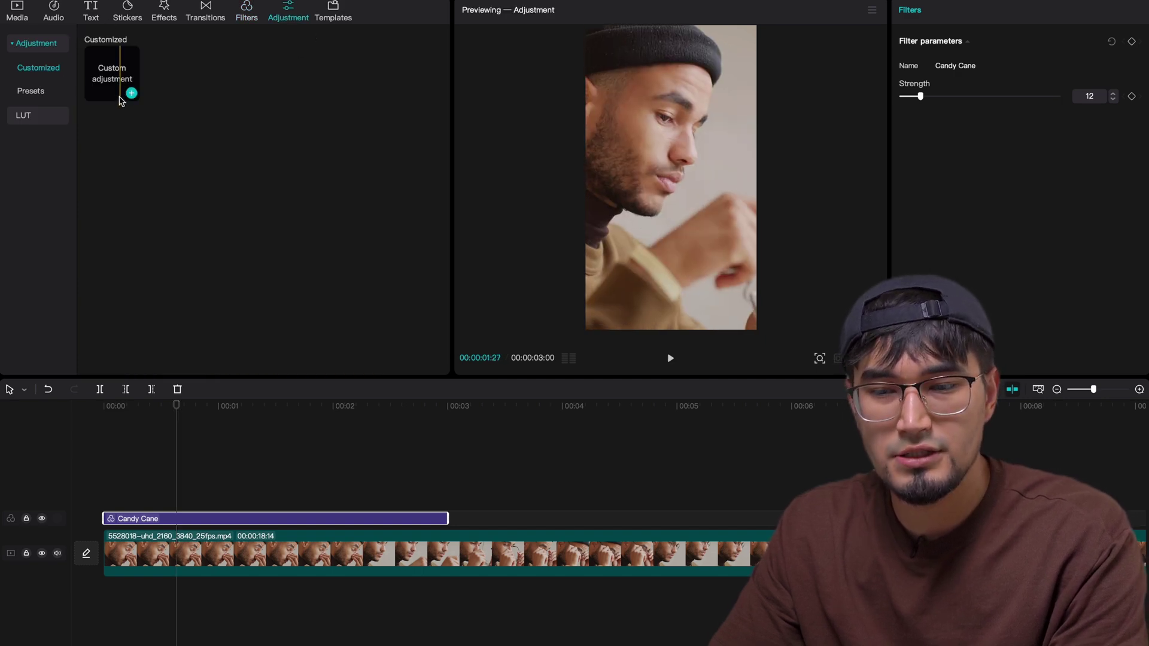
pyautogui.click(25, 117)
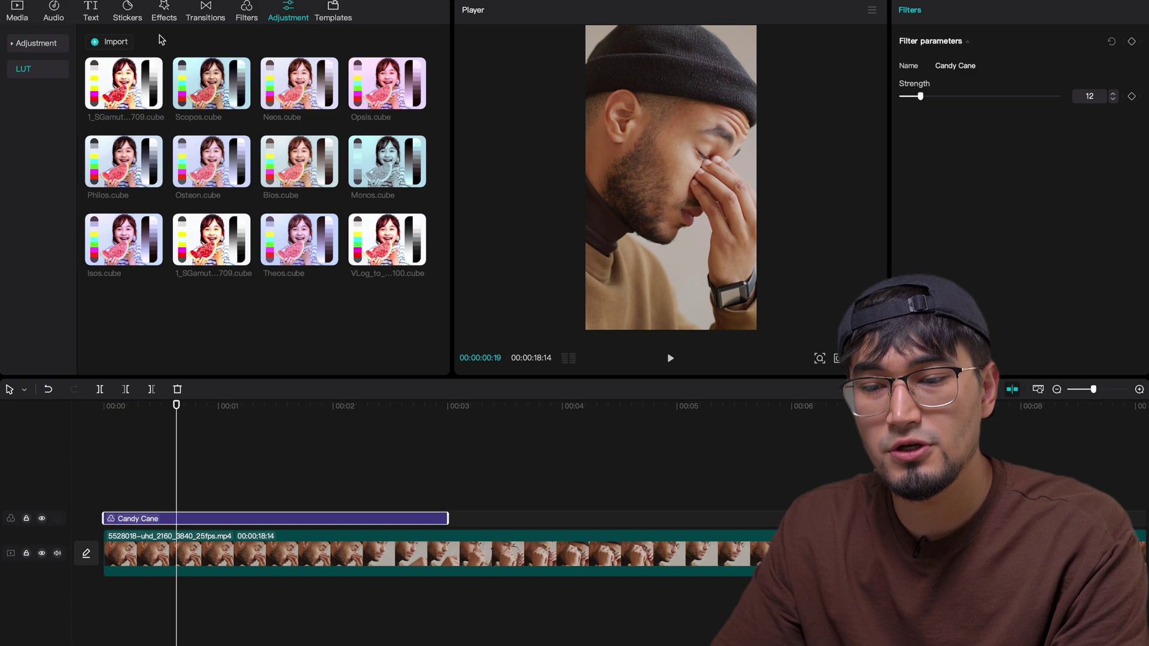
pyautogui.click(107, 43)
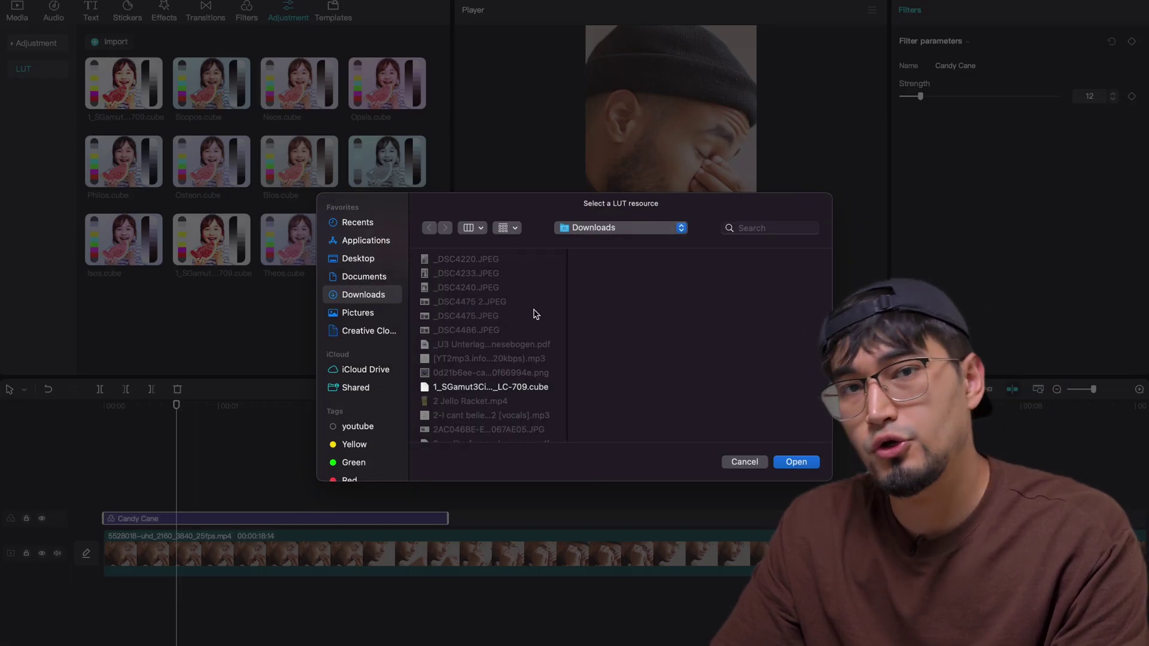
pyautogui.click(745, 462)
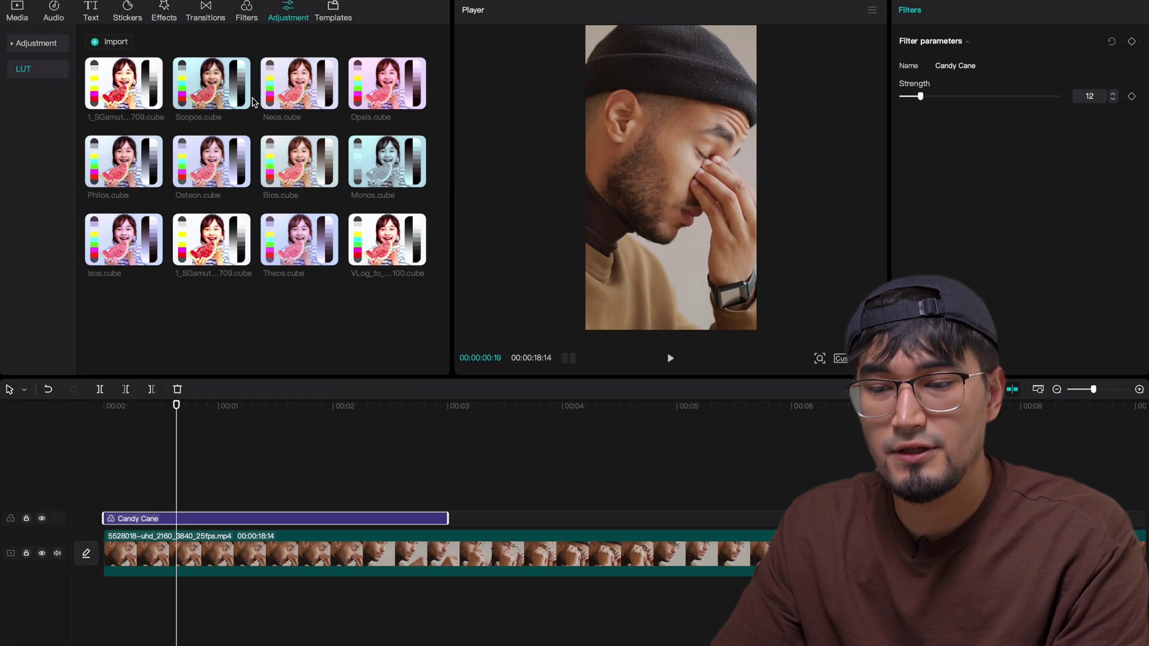
# Preview the Neos.cube and Opsis.cube LUTs without applying them
pyautogui.click(123, 84)
pyautogui.click(198, 84)
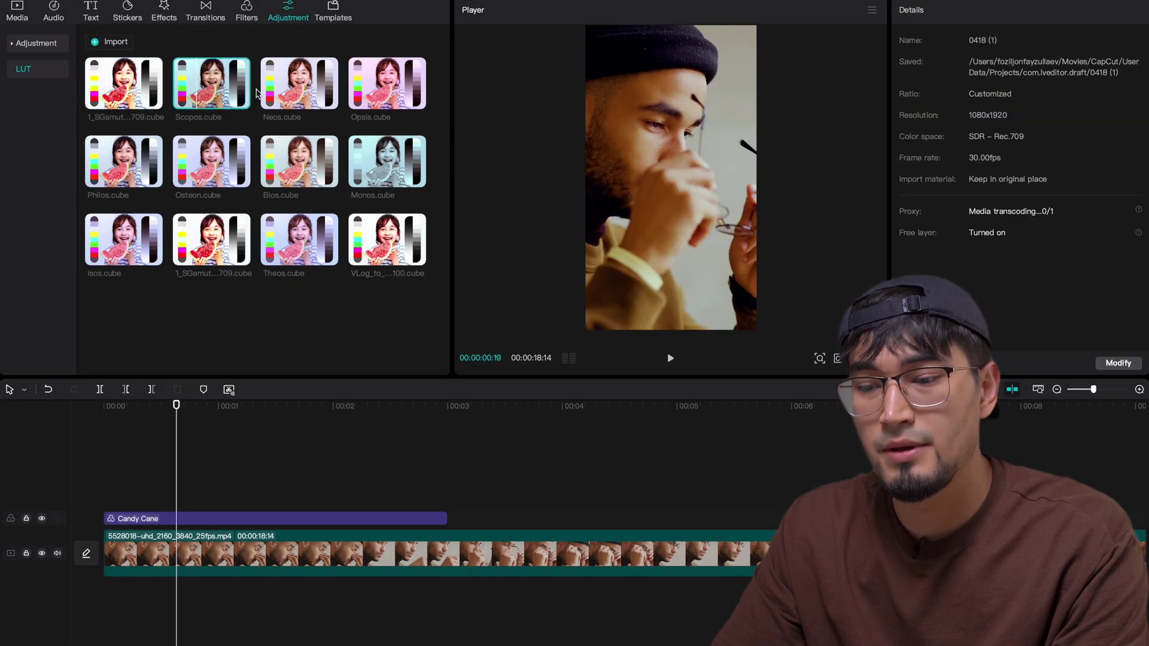
pyautogui.click(299, 84)
pyautogui.click(379, 95)
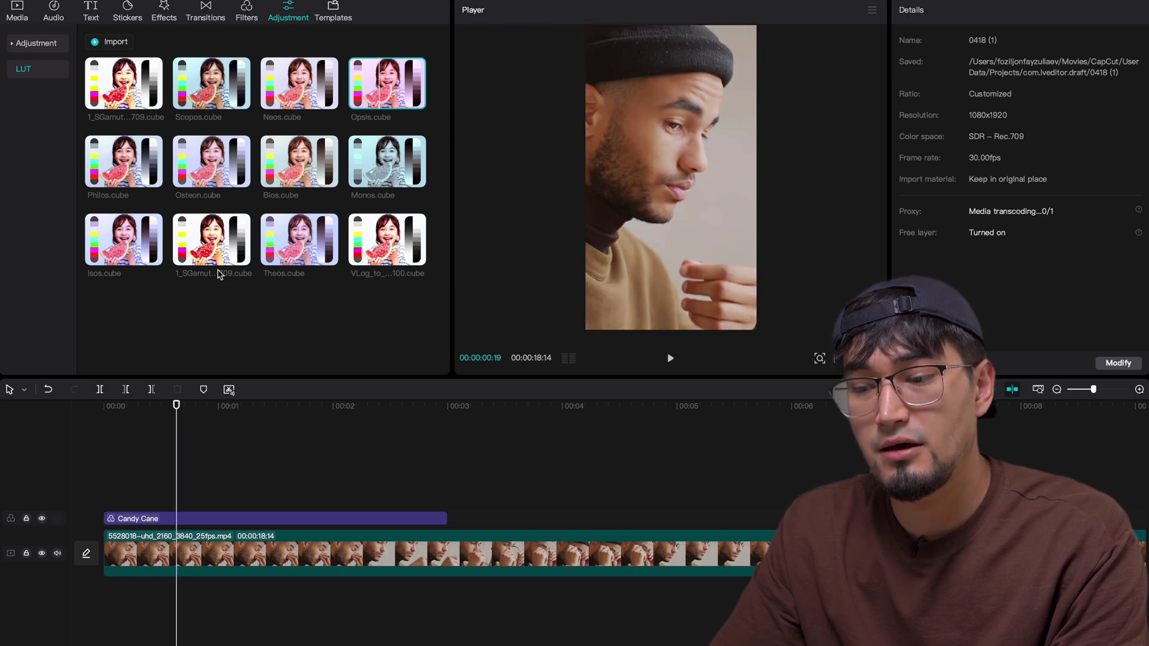
pyautogui.click(349, 518)
# Glance at the Templates gallery, then return to the Adjustment LUT library
pyautogui.click(326, 7)
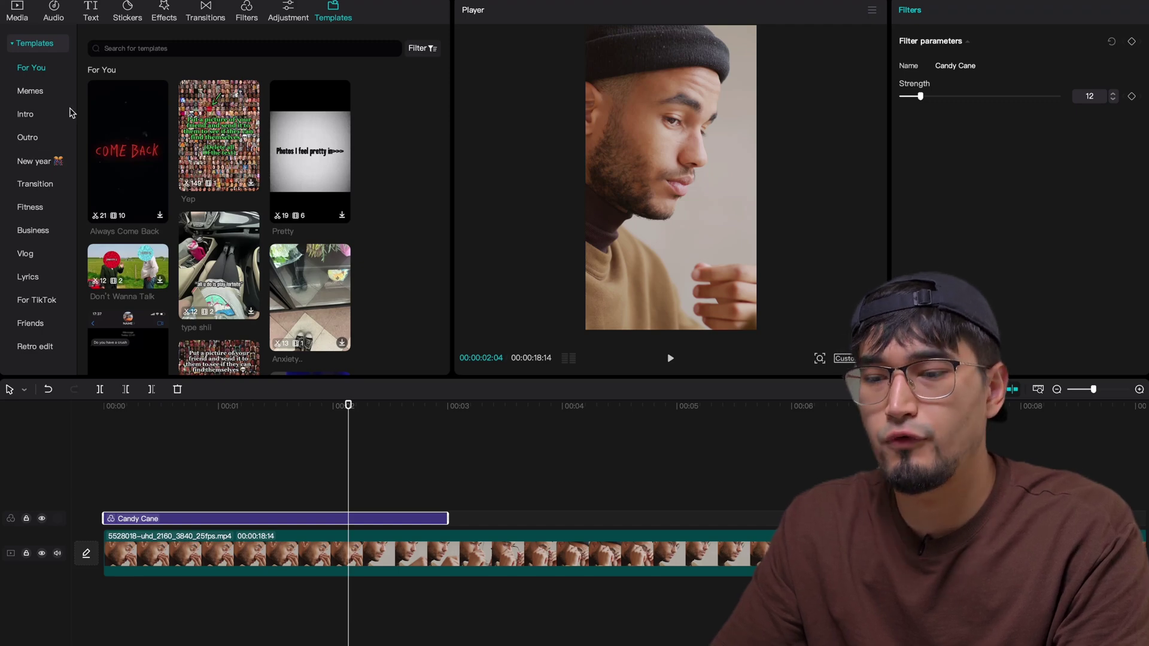
pyautogui.click(289, 8)
# Switch to Split mode and cut the video at about 3 s and again shortly after
pyautogui.click(142, 487)
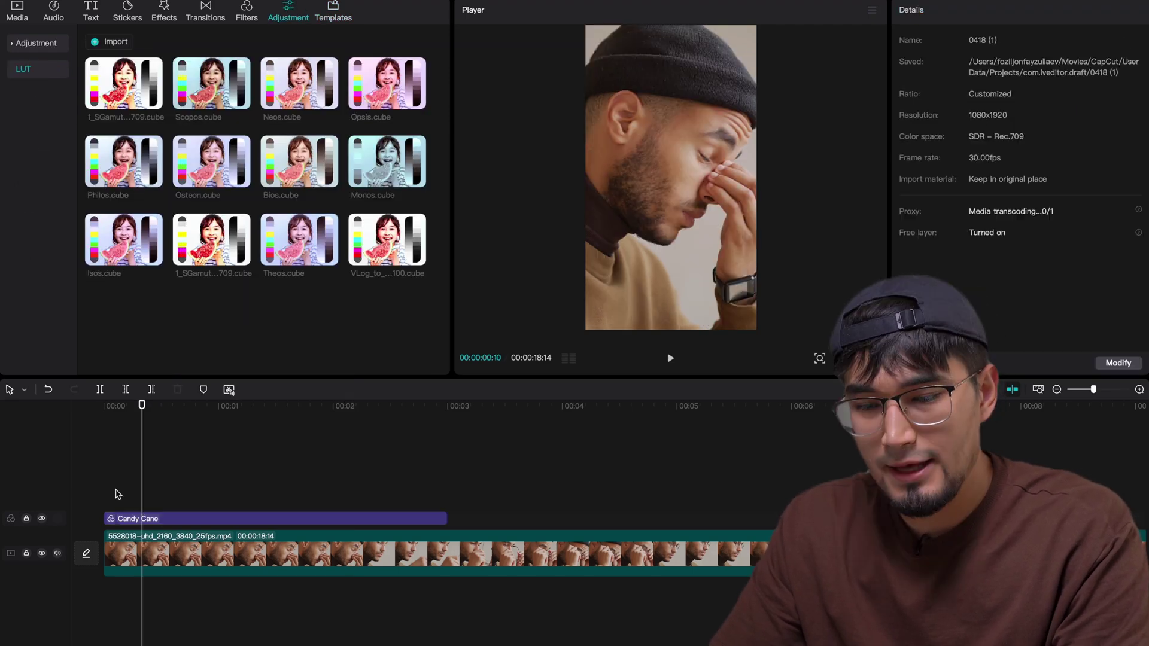
pyautogui.click(23, 390)
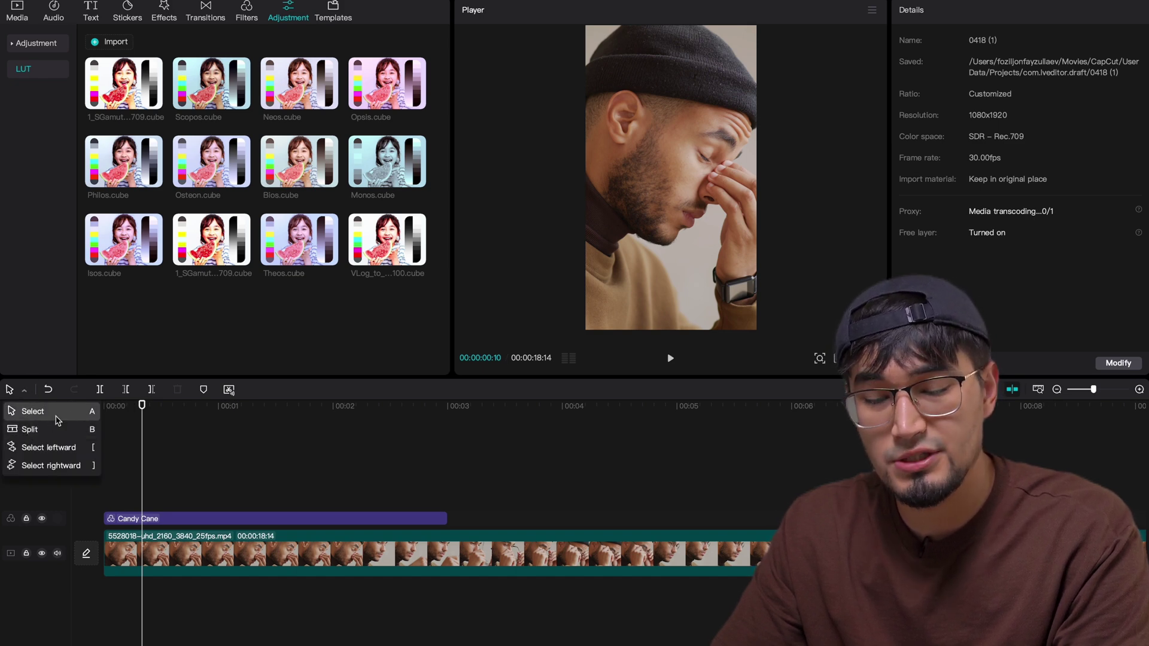
pyautogui.click(36, 429)
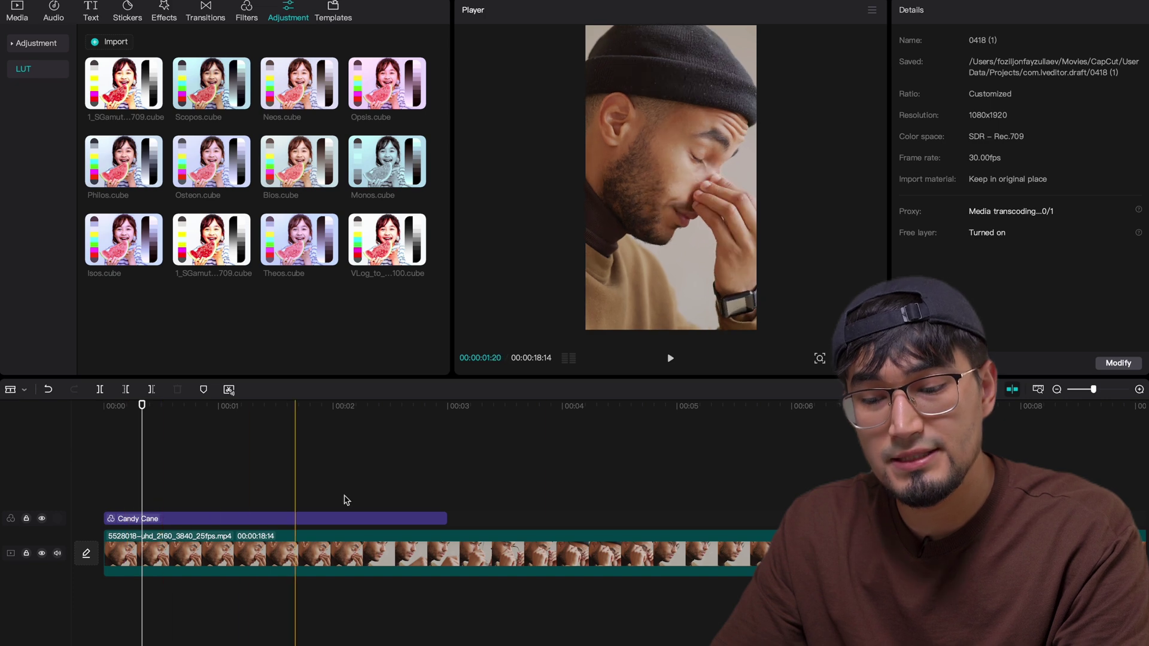
pyautogui.click(464, 549)
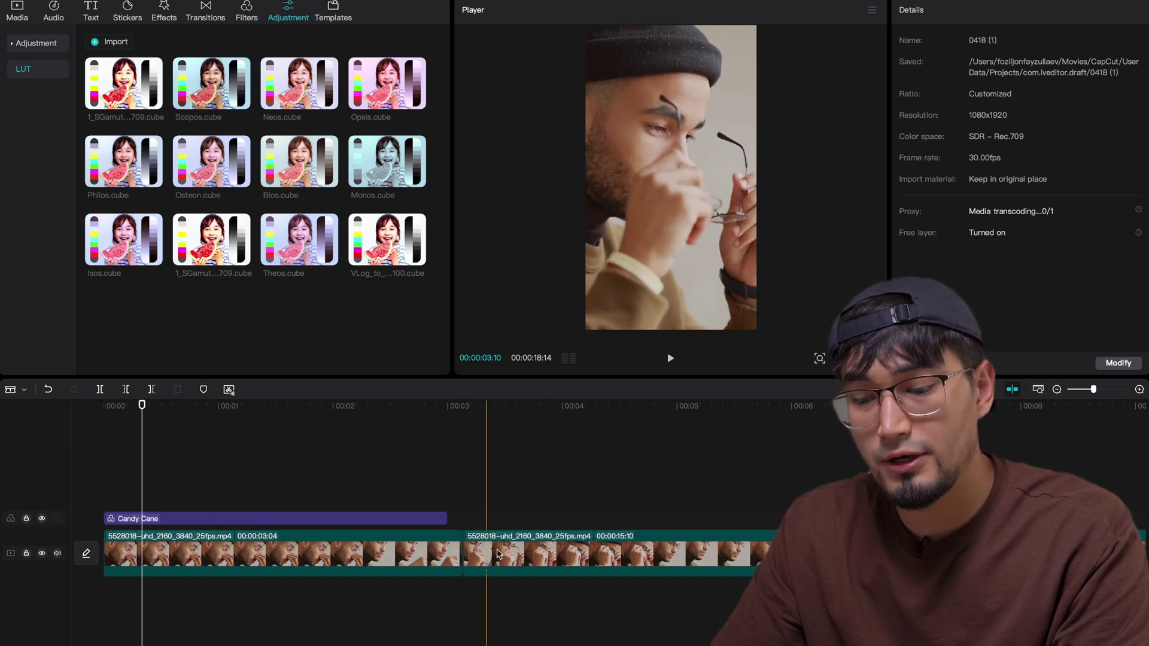
pyautogui.click(635, 549)
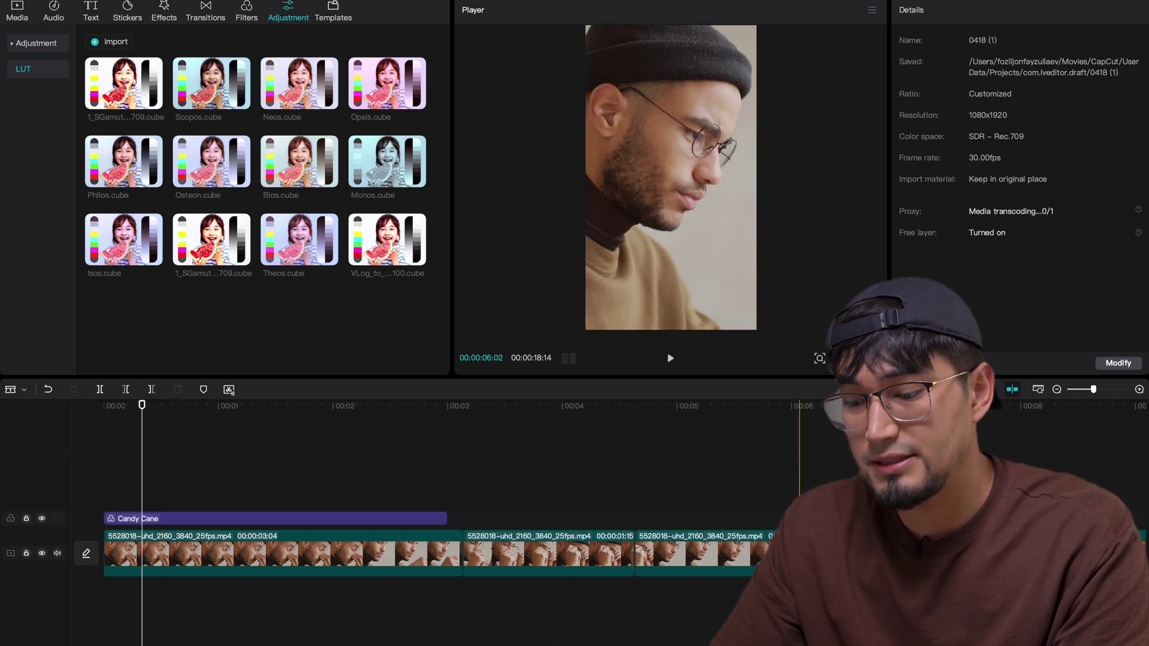
pyautogui.press('a')
# Select the new middle and third clips, then switch to select-all-to-the-right mode on the second clip
pyautogui.click(563, 553)
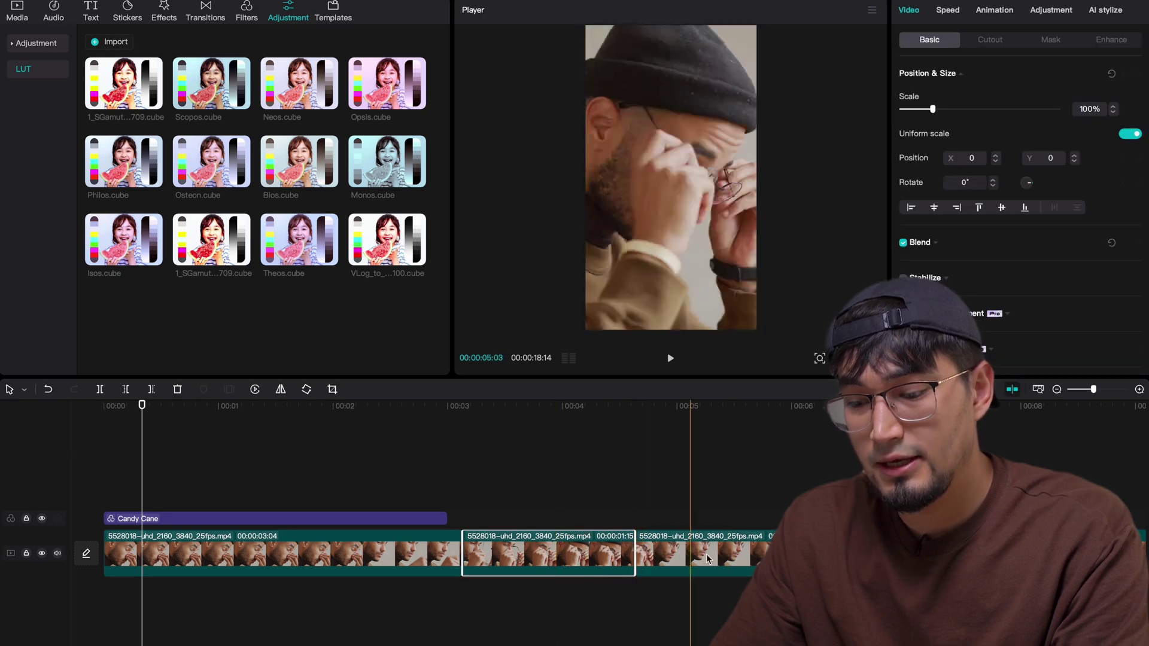
pyautogui.click(707, 558)
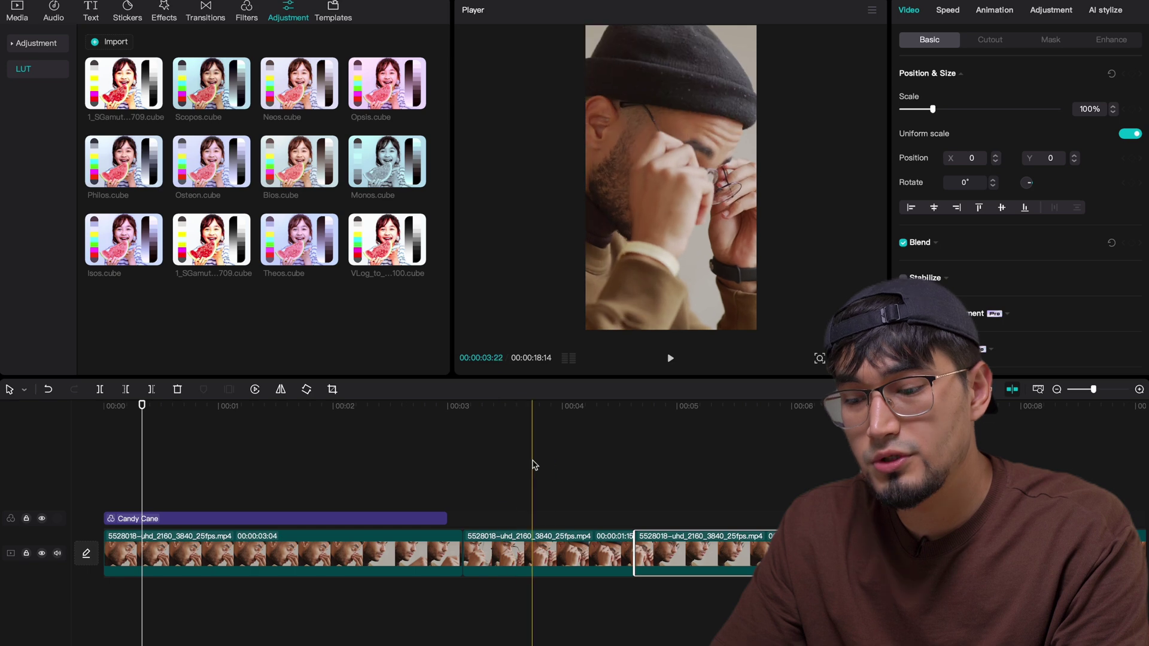
pyautogui.press('b')
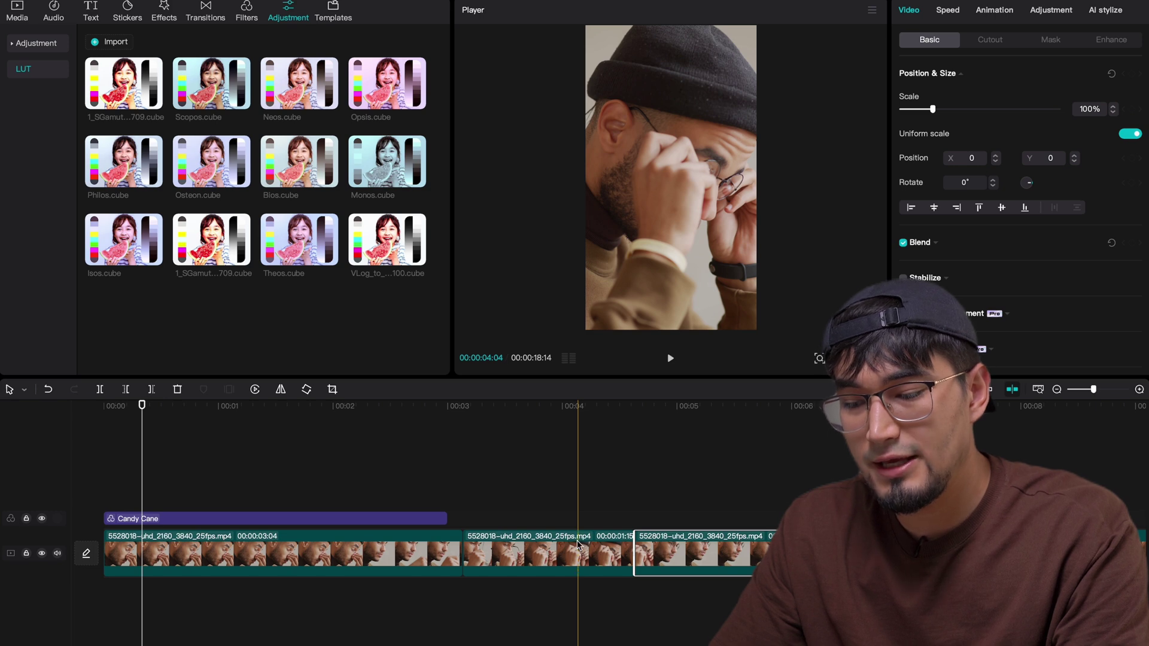
pyautogui.click(24, 390)
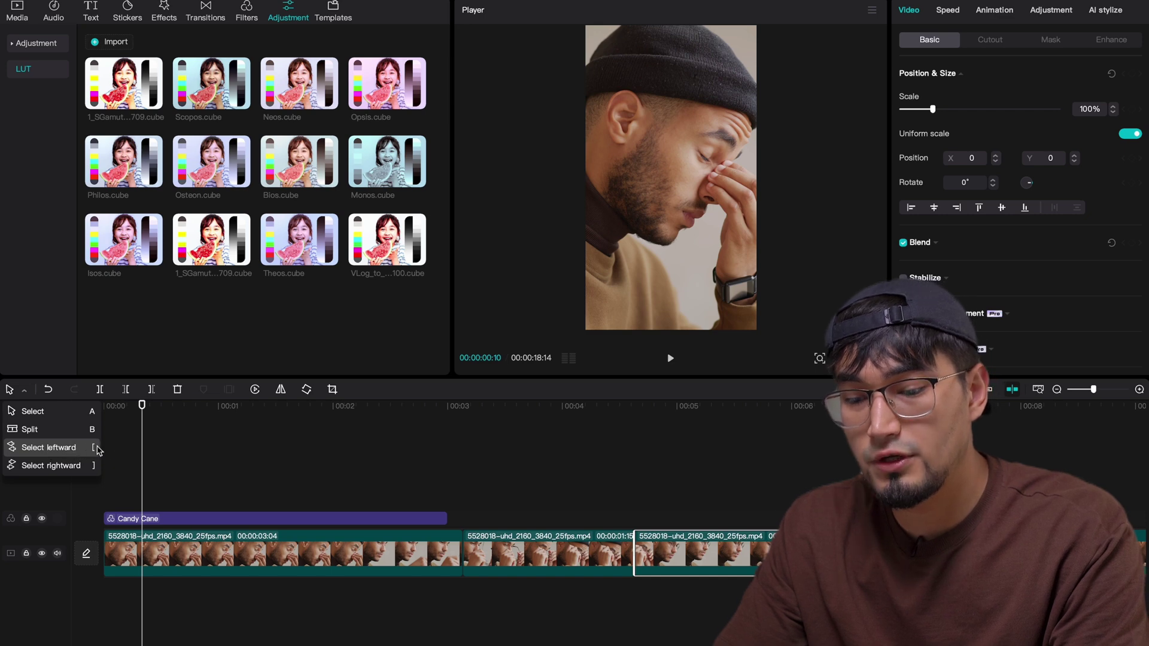
pyautogui.click(51, 465)
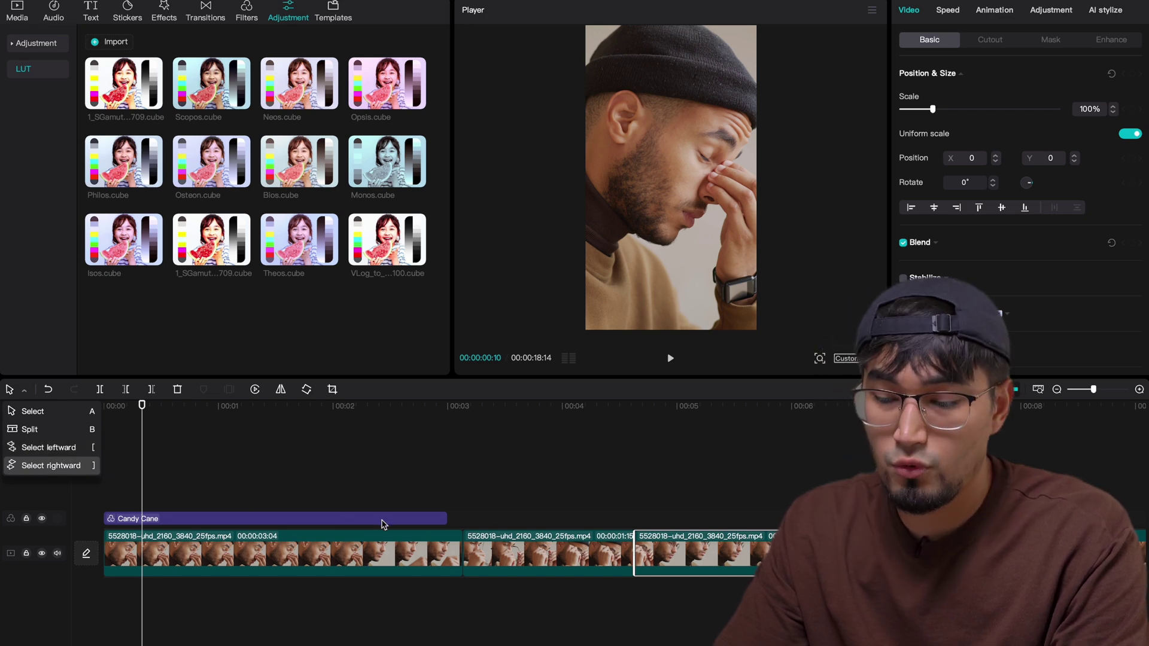
pyautogui.click(547, 554)
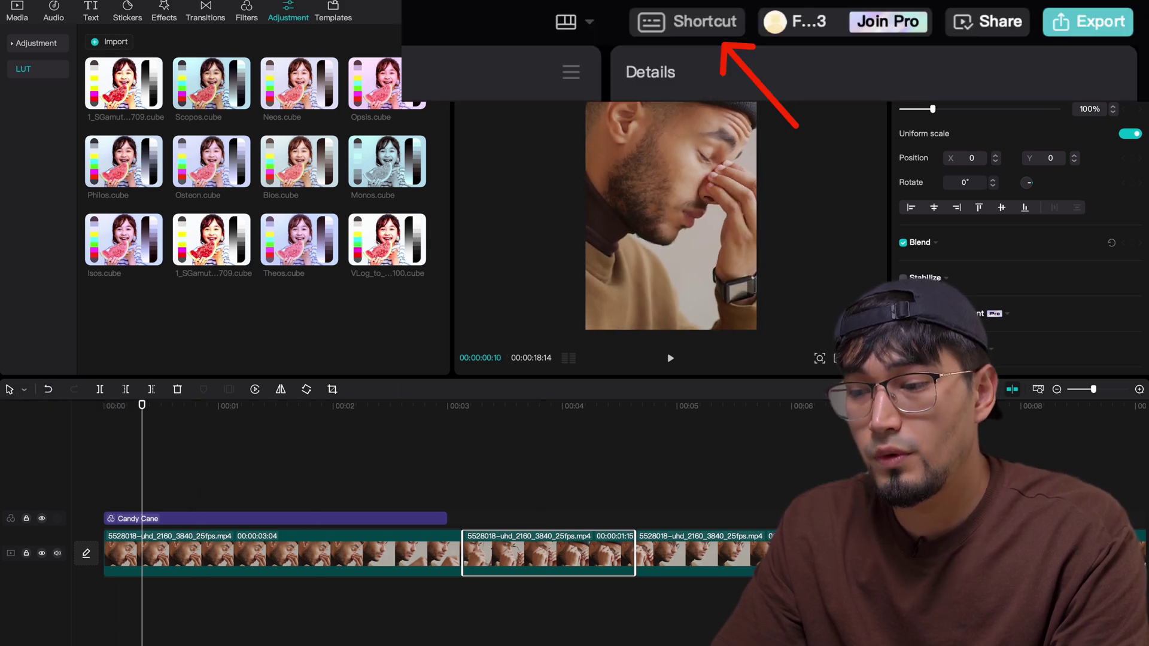
# Browse the Timeline, Player, Basic and Other keyboard shortcut lists, then close without saving
pyautogui.click(947, 3)
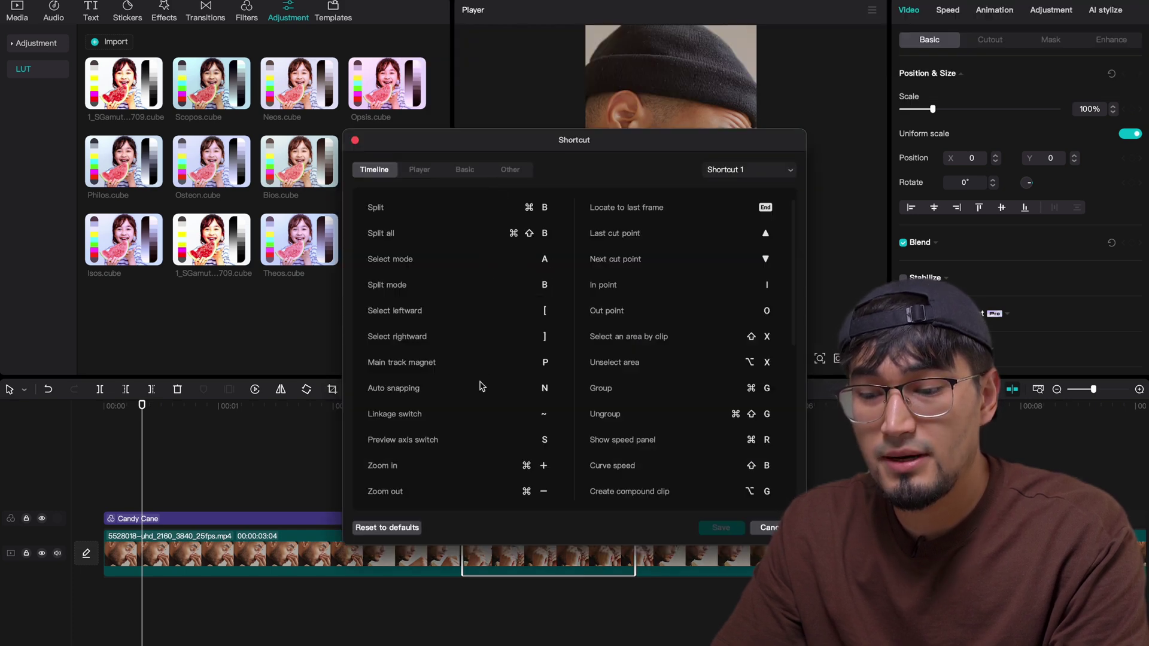
pyautogui.scroll(-2, 482, 386)
pyautogui.scroll(2, 482, 386)
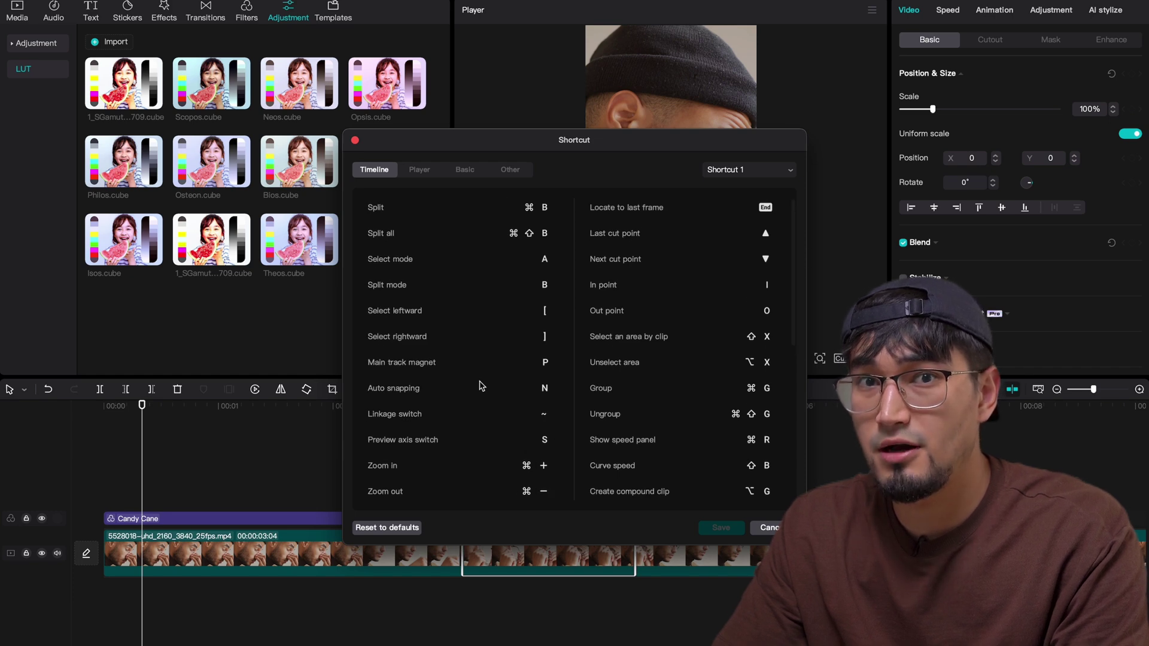
pyautogui.scroll(-2, 561, 325)
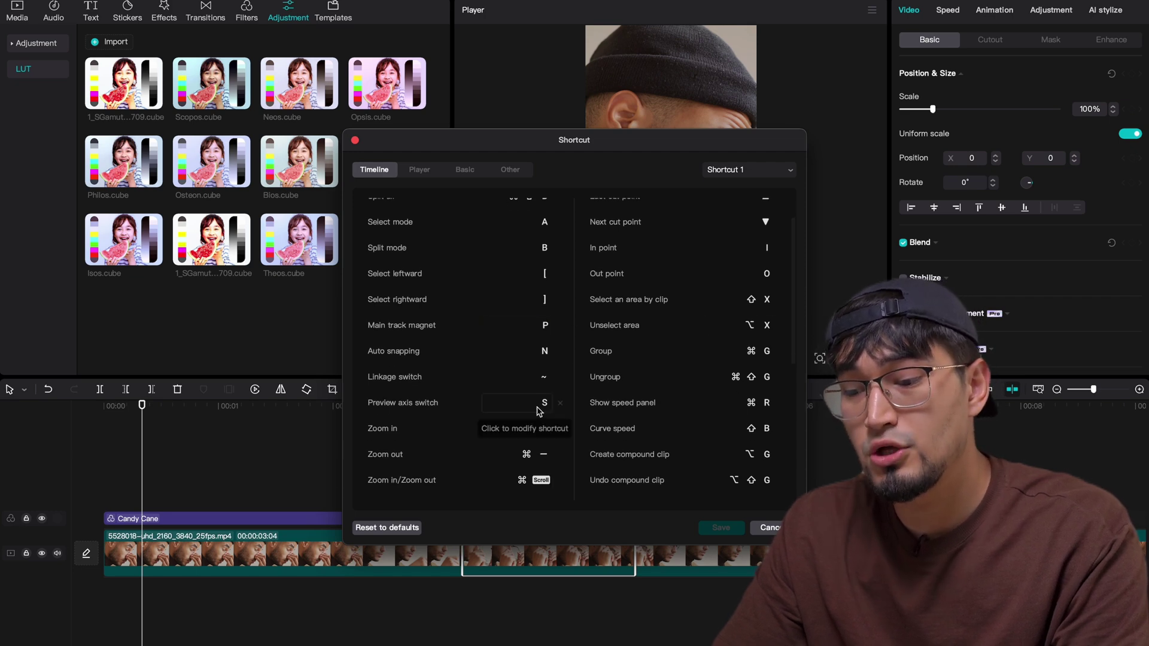
pyautogui.scroll(2, 542, 407)
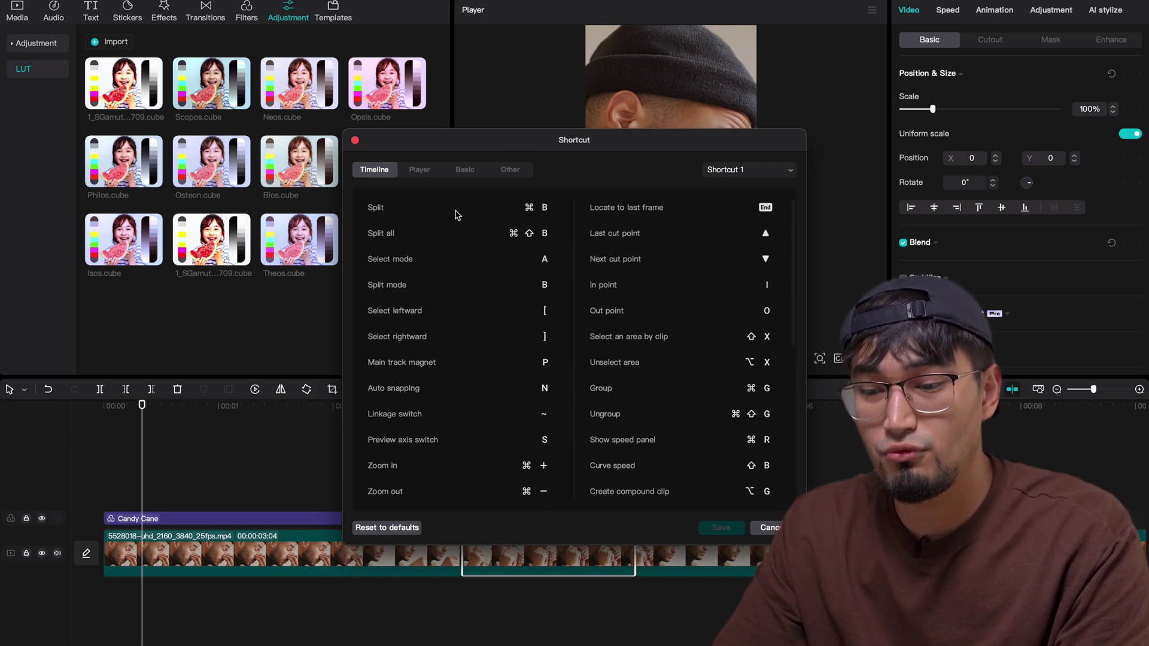
pyautogui.click(419, 170)
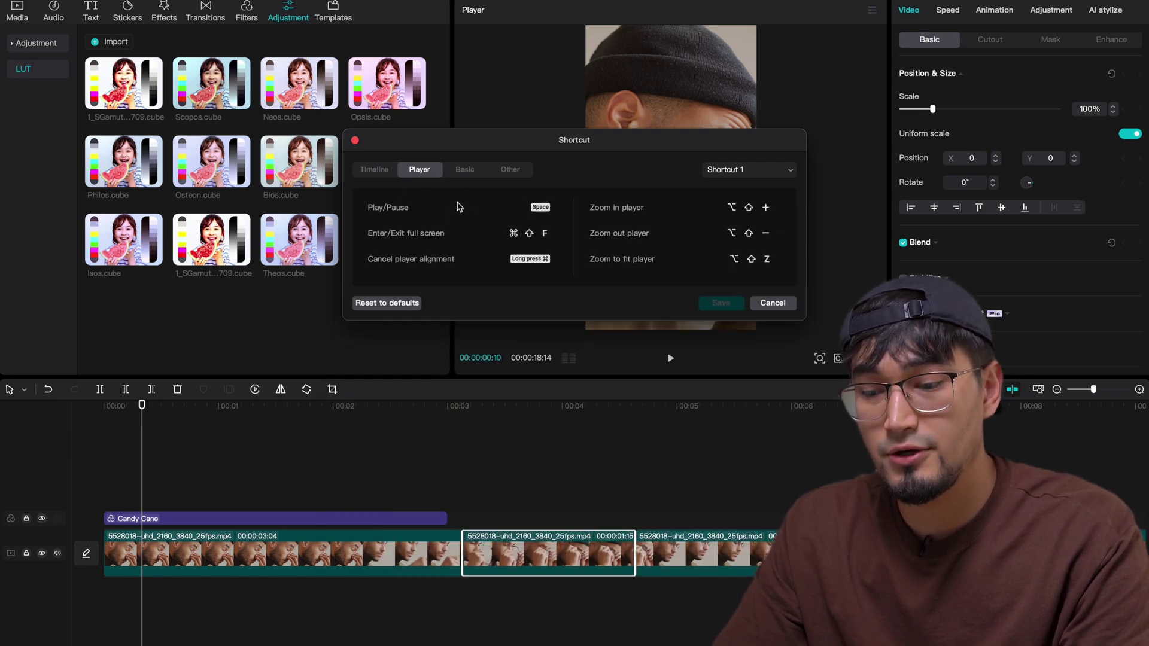
pyautogui.click(466, 170)
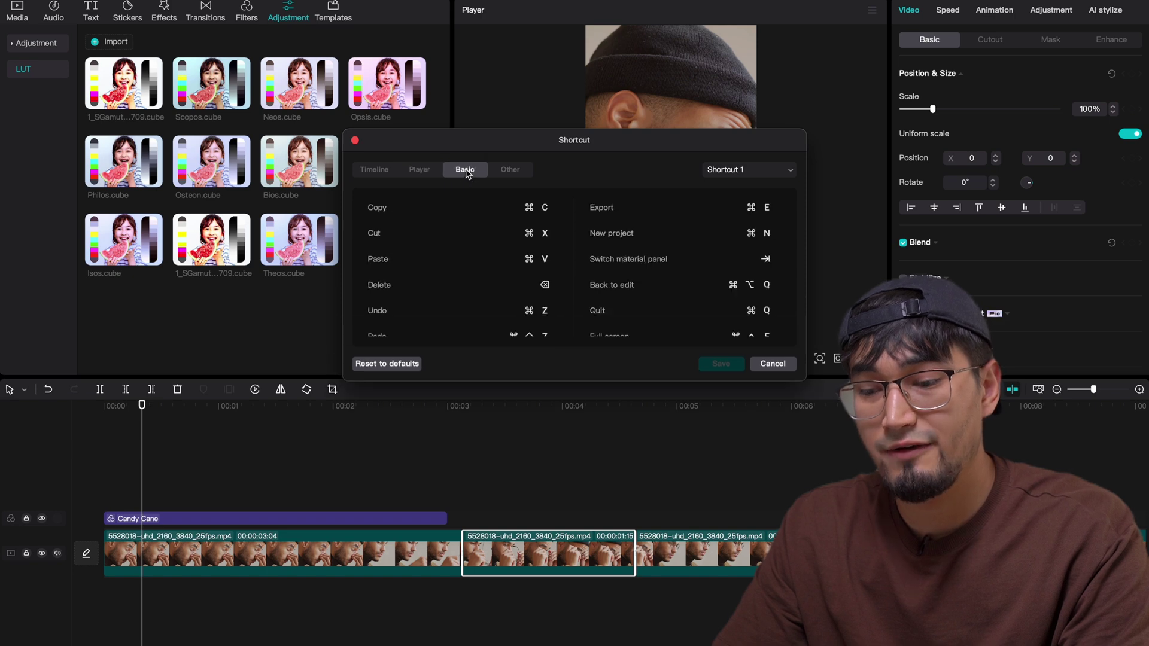
pyautogui.click(510, 170)
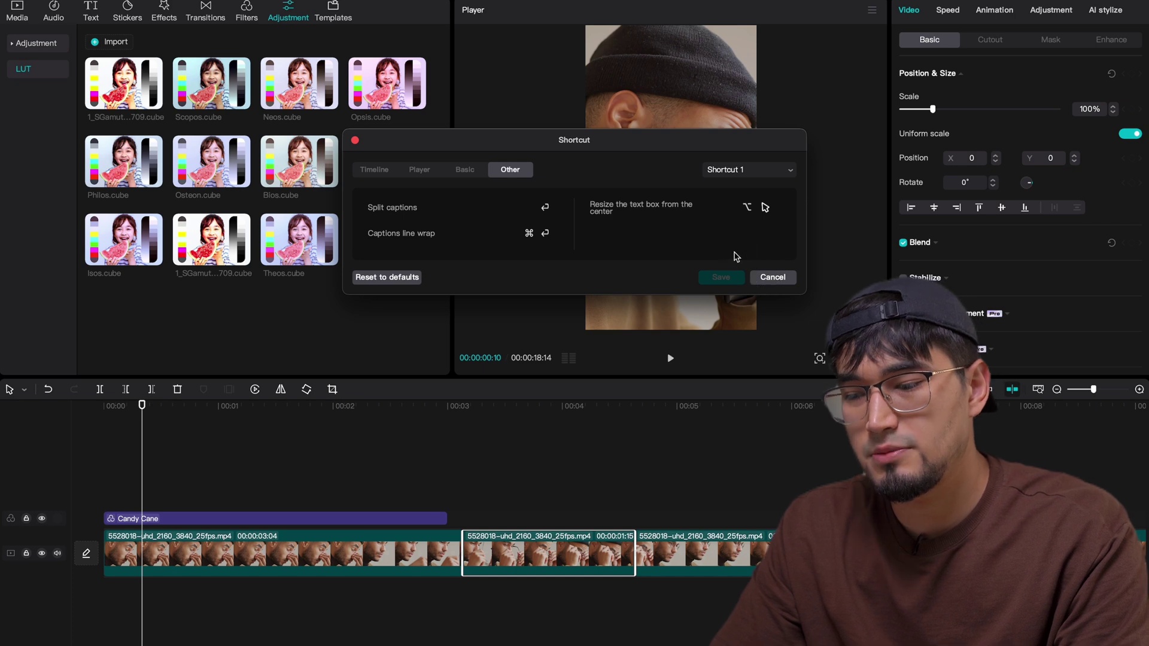
pyautogui.click(785, 278)
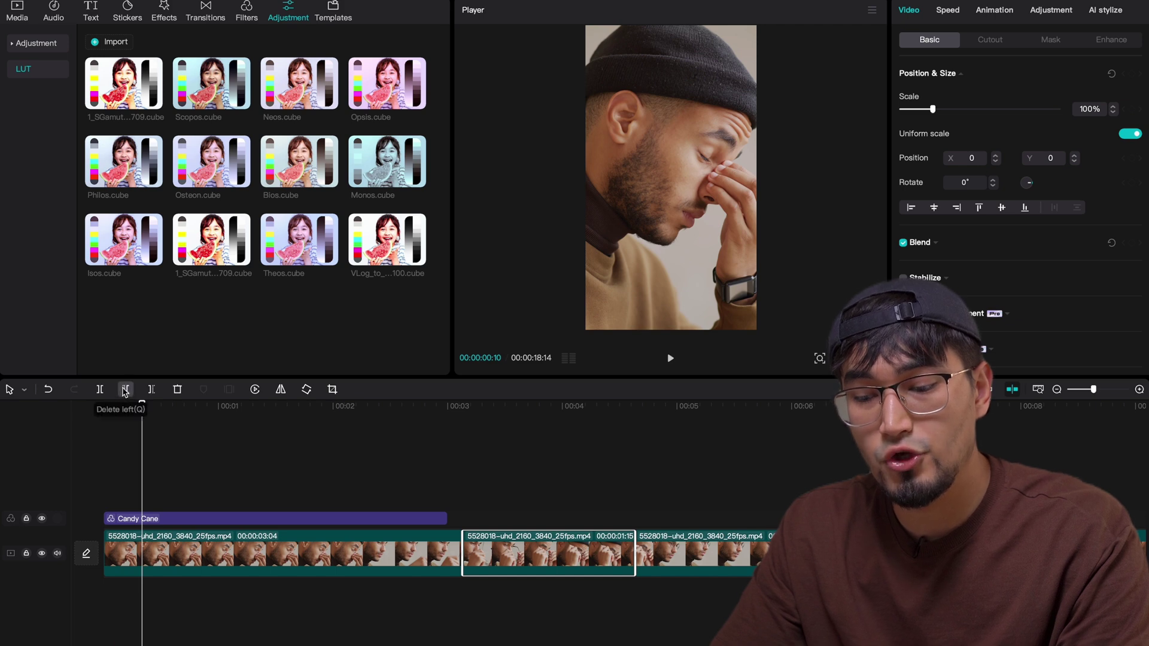
# Split the second clip at the playhead, then trim the third clip's portion after the playhead with W
pyautogui.click(527, 541)
pyautogui.hotkey('ctrl', 'b')
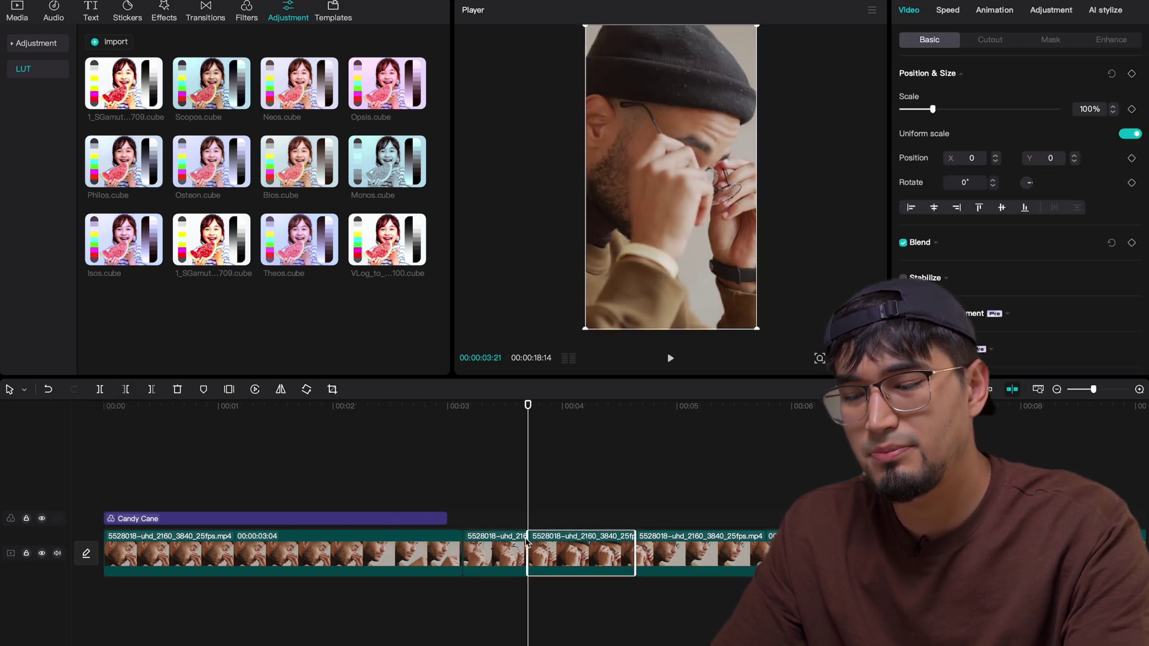
pyautogui.click(516, 514)
pyautogui.hotkey('ctrl', 'z')
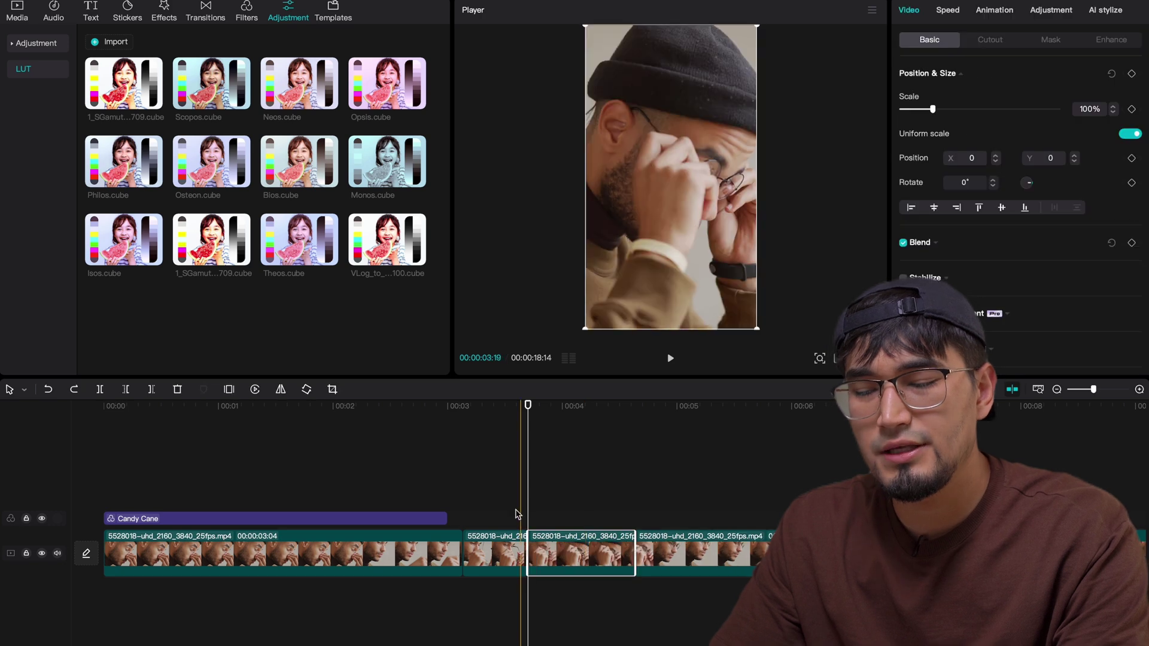
pyautogui.click(516, 513)
pyautogui.click(712, 553)
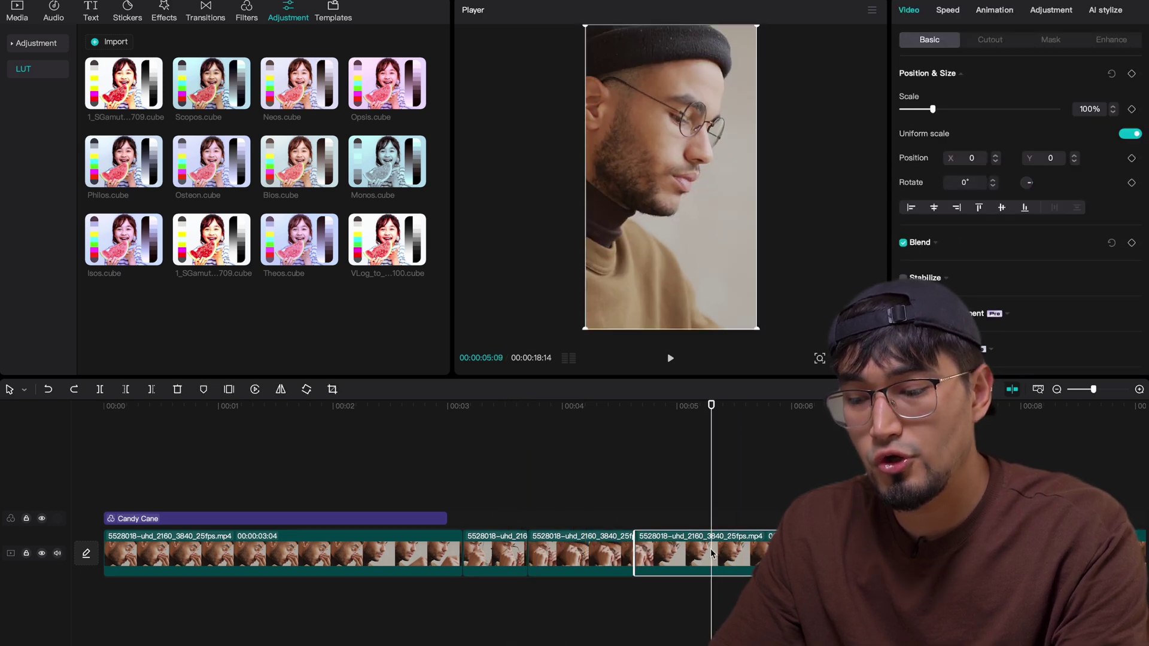
pyautogui.press('w')
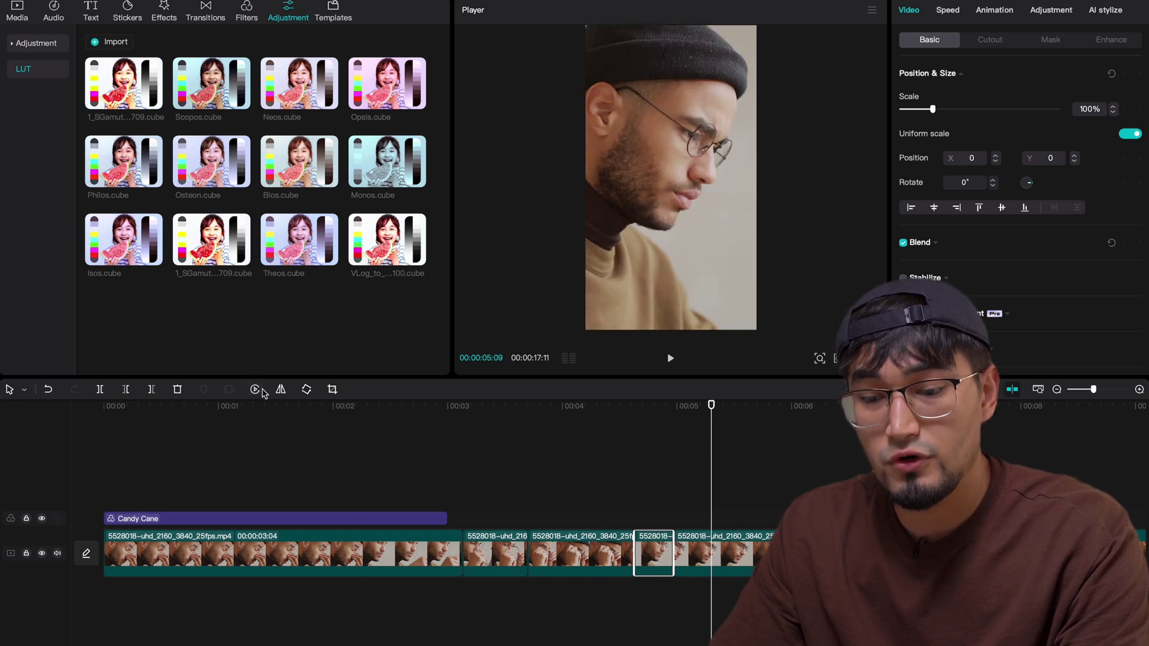
# Cancel reversing the short clip, mirror it instead, then select the clip that follows
pyautogui.click(256, 390)
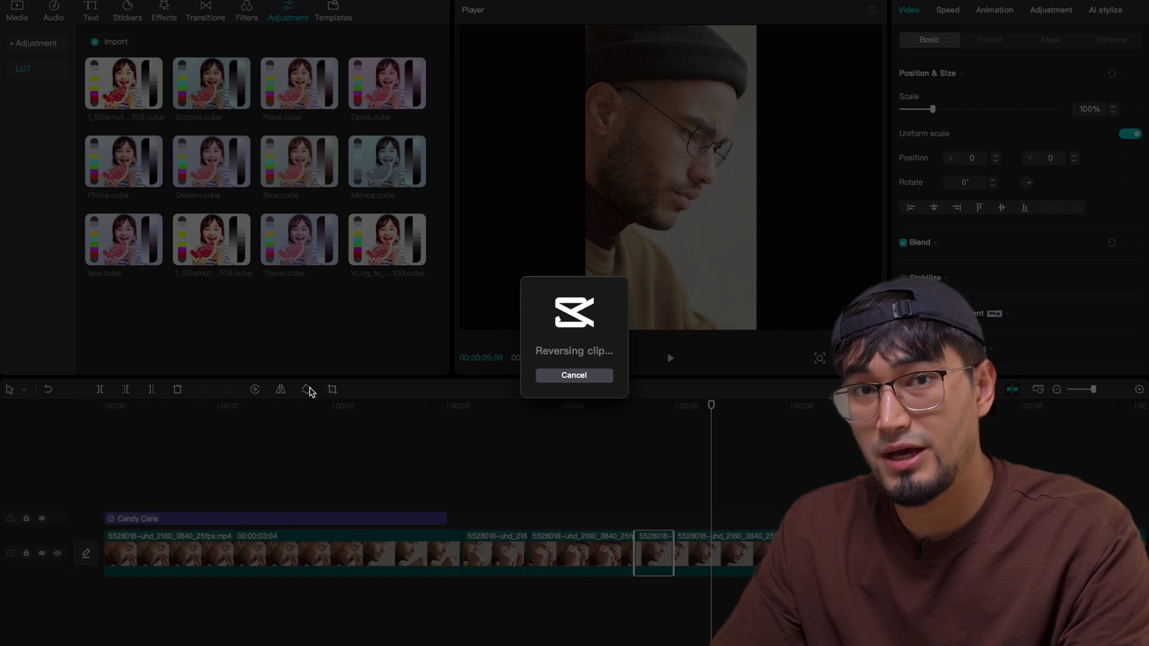
pyautogui.click(594, 377)
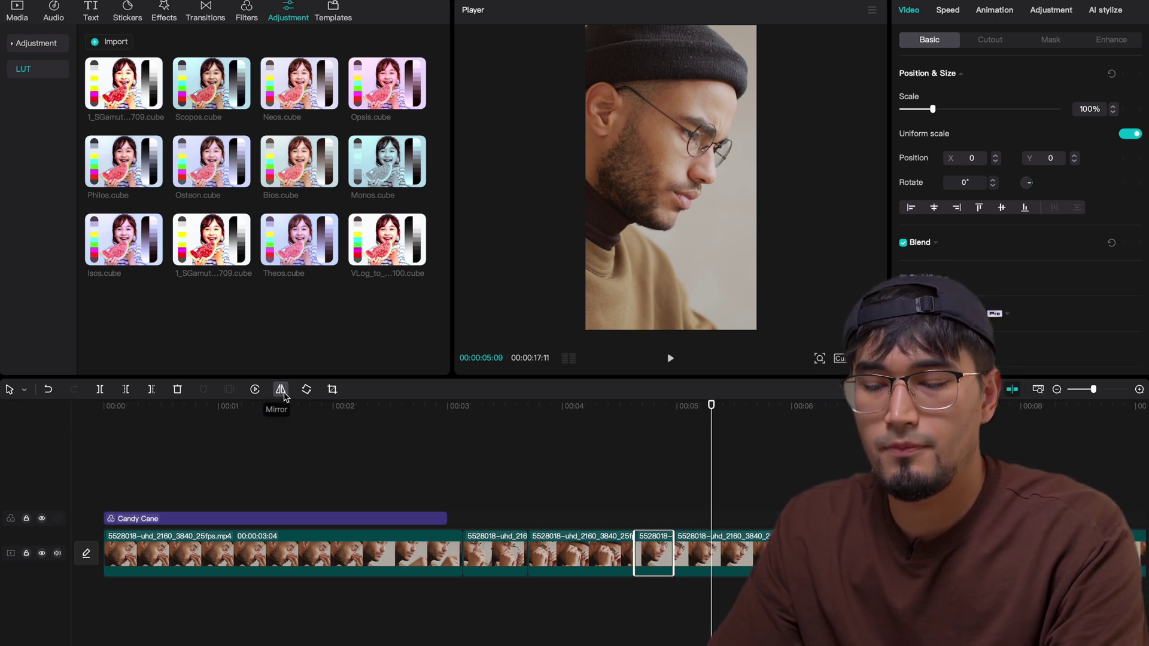
pyautogui.click(282, 391)
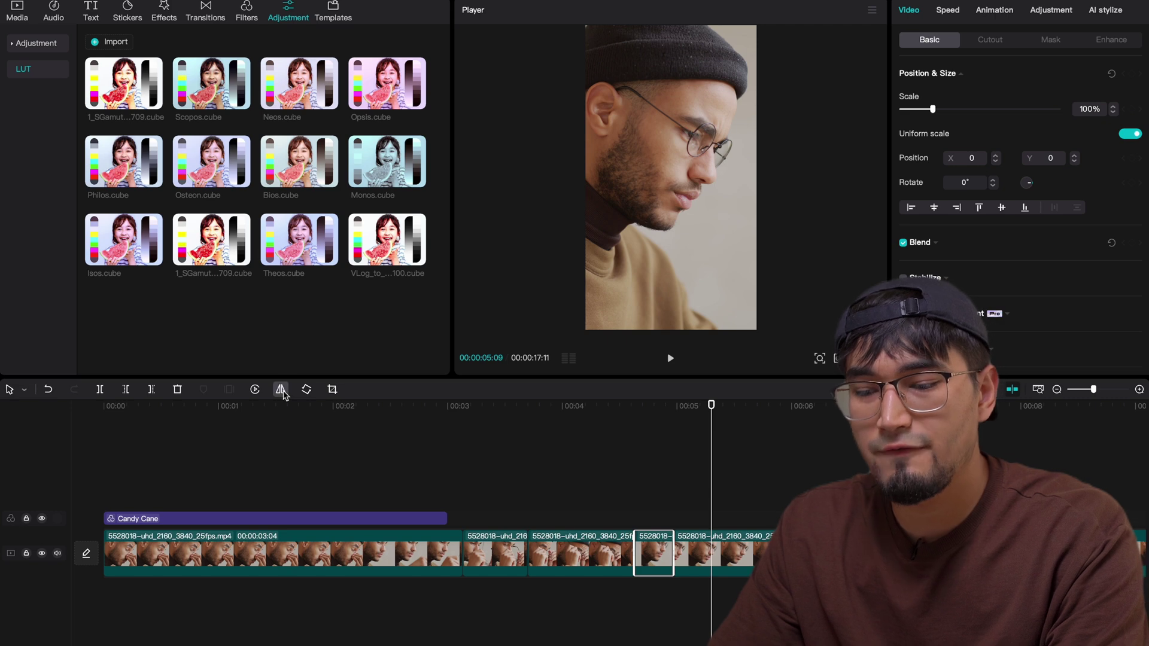
pyautogui.click(697, 528)
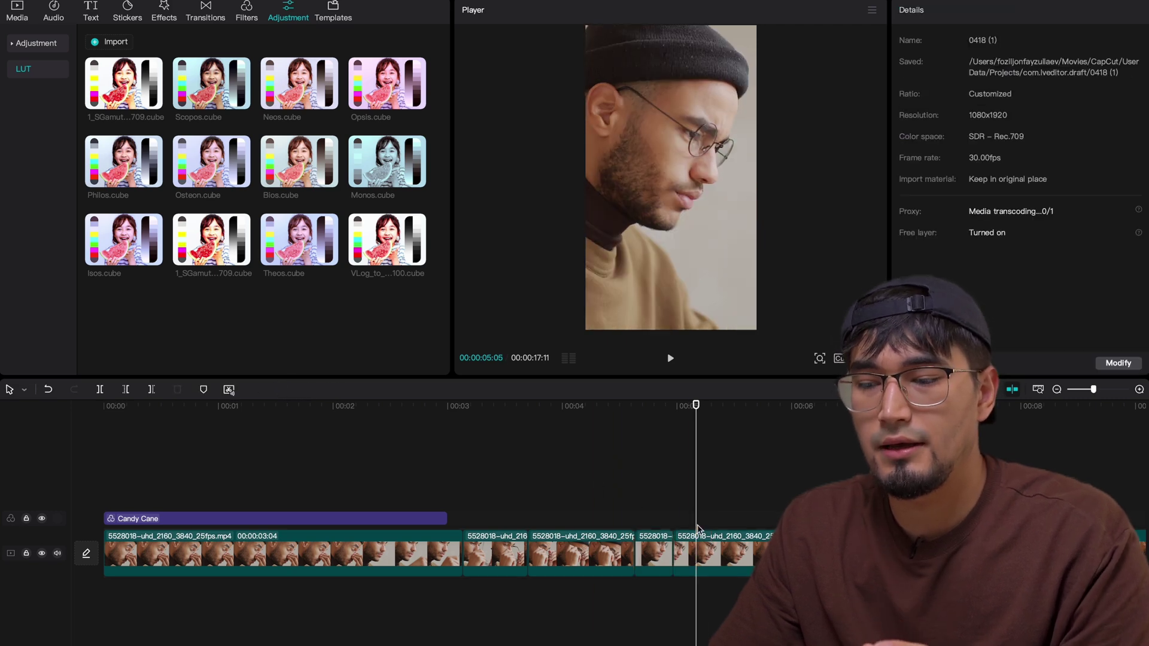
pyautogui.click(688, 537)
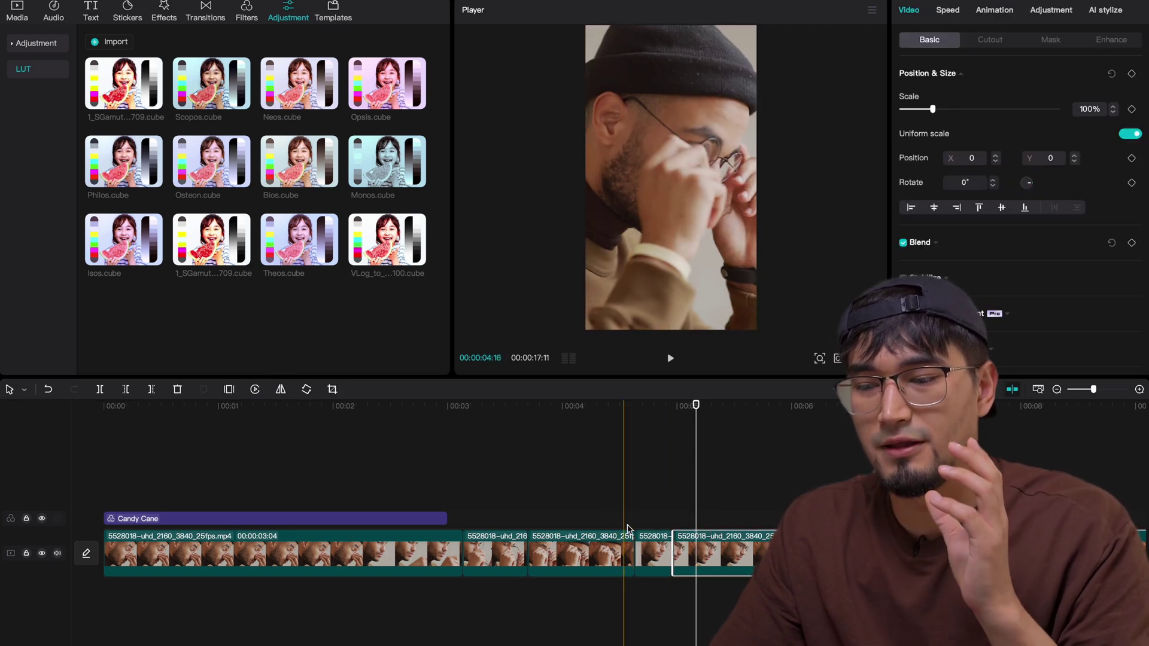